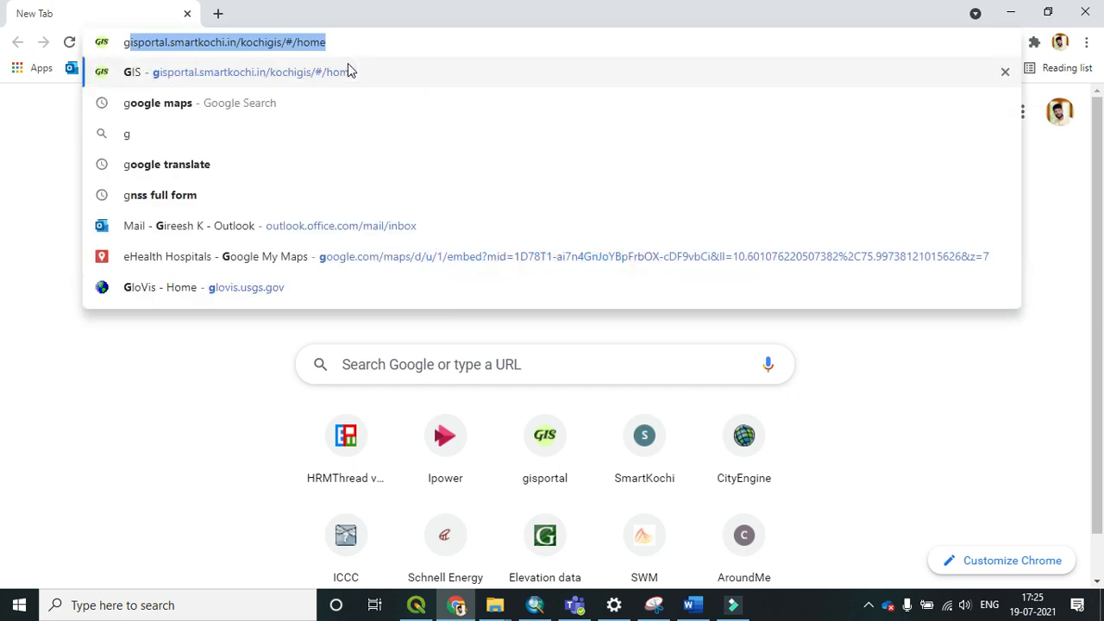
Open Google Maps and create a new custom map from the maps list in Your places.
text(oo)
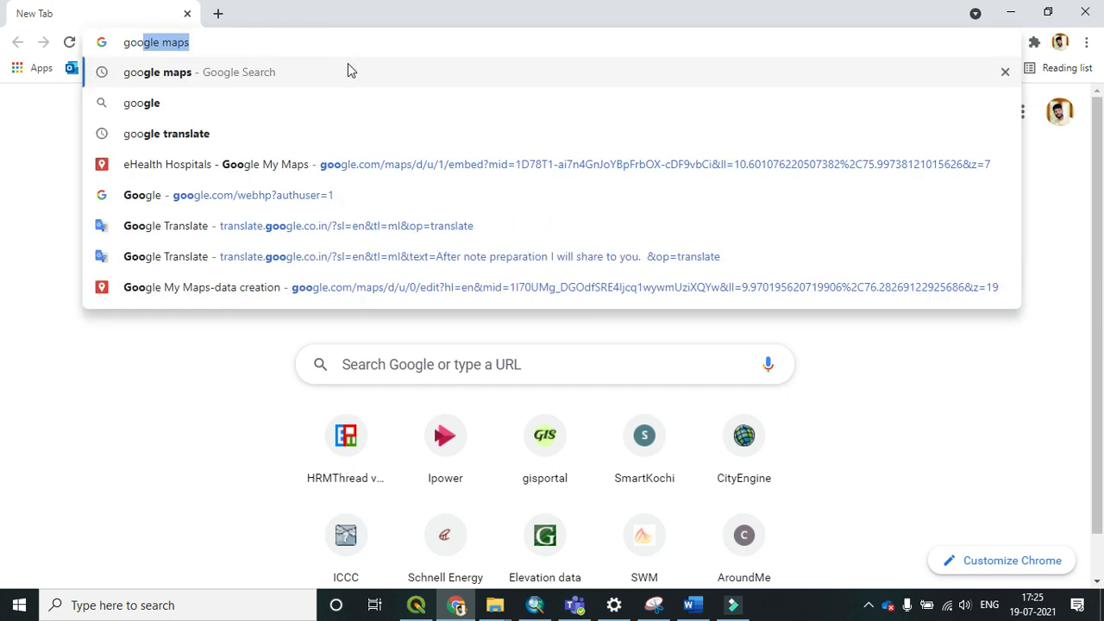
click(390, 76)
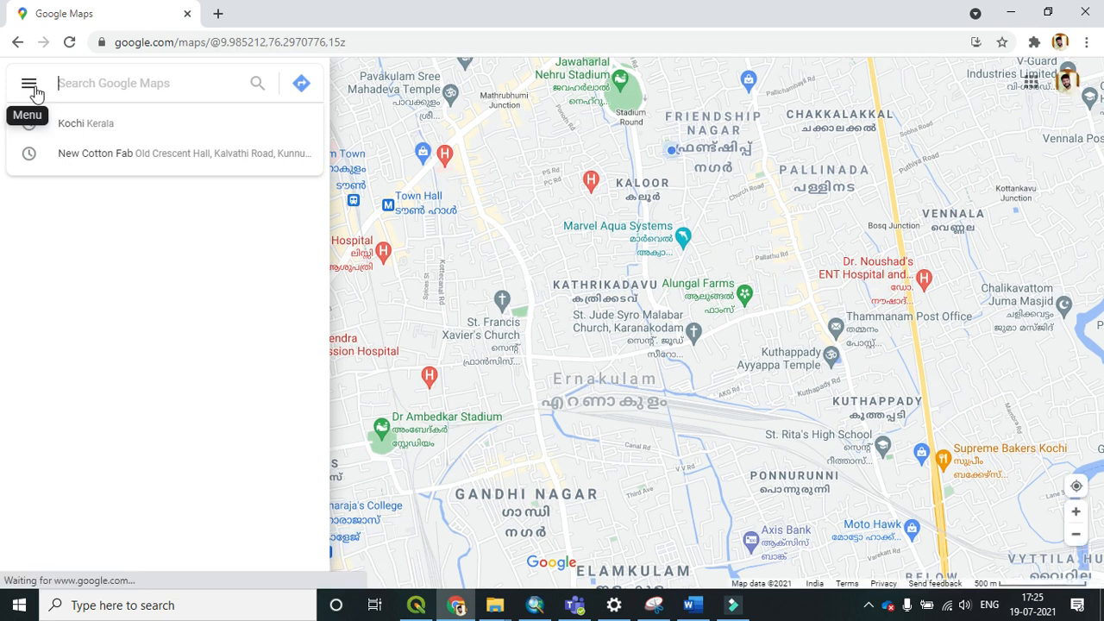
click(31, 86)
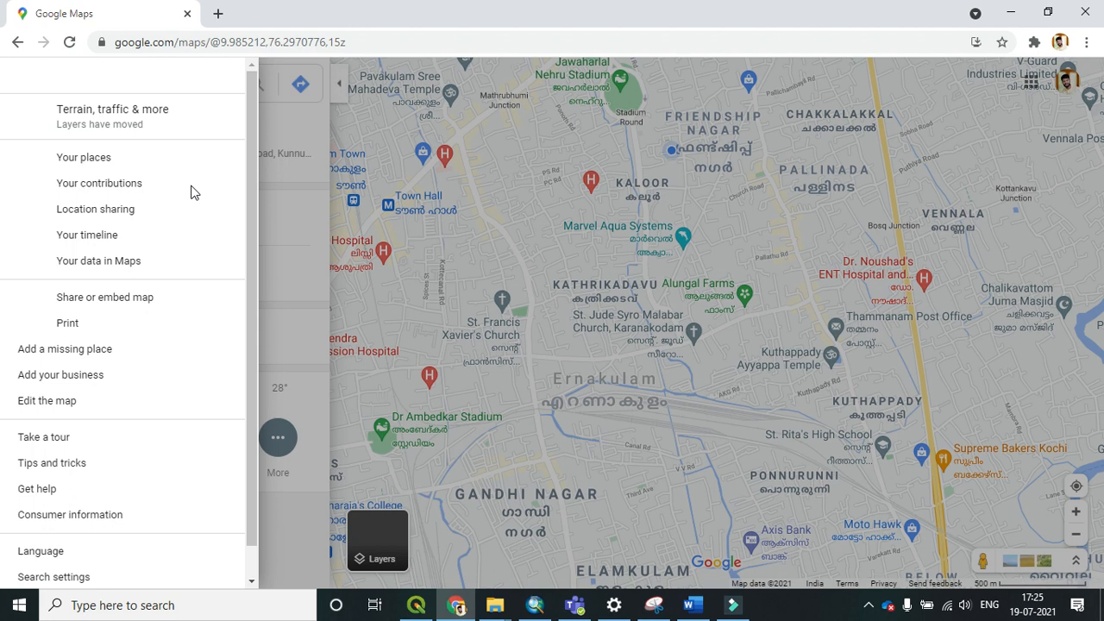
click(86, 160)
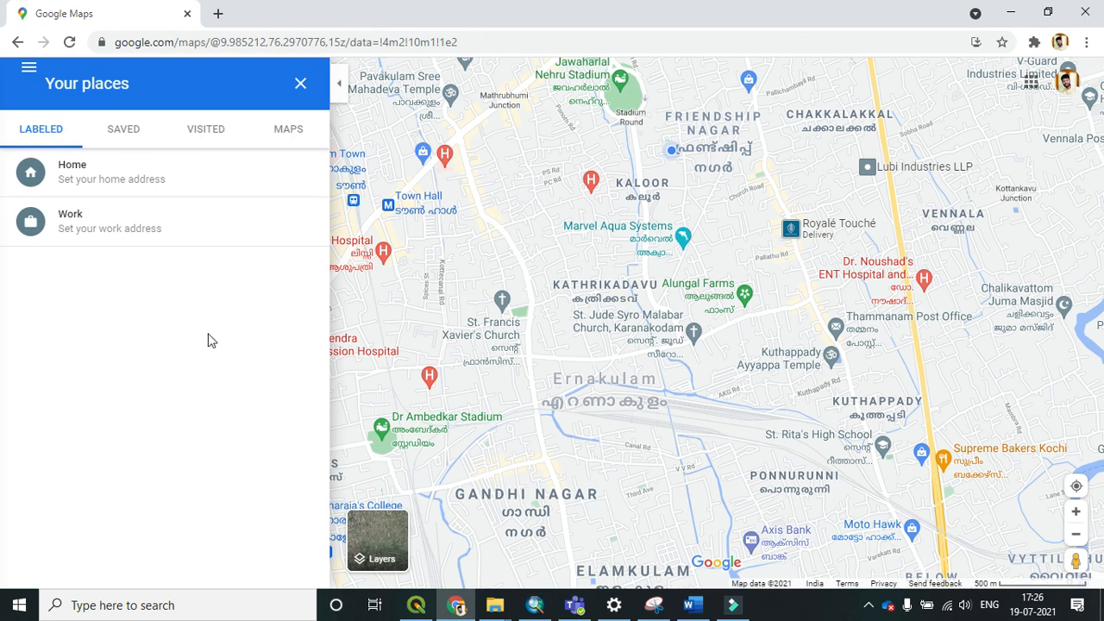
click(295, 136)
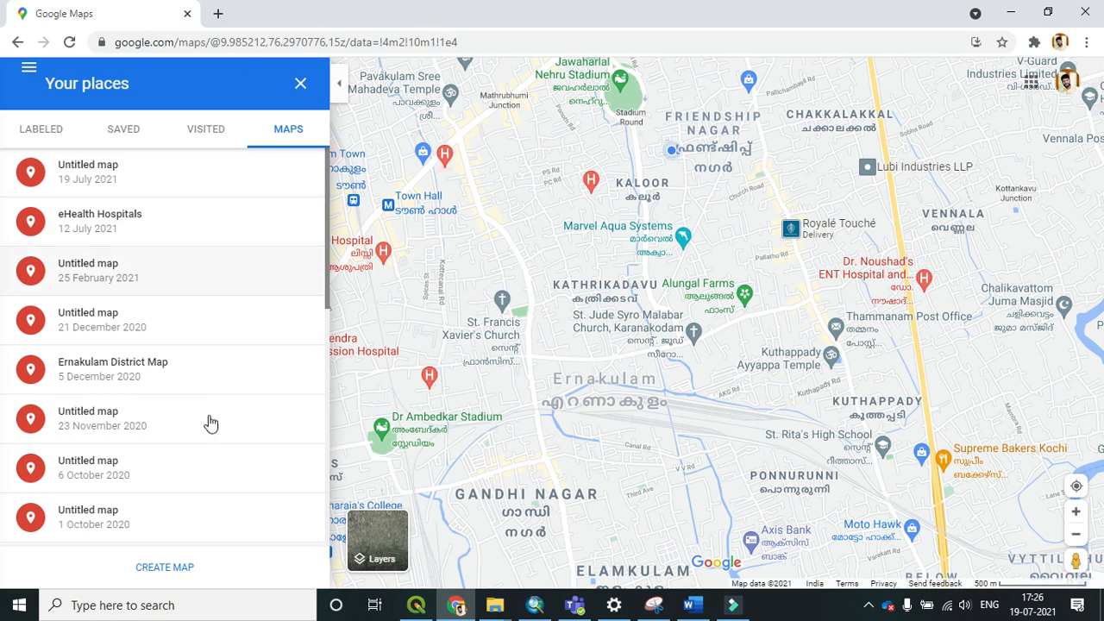
click(175, 570)
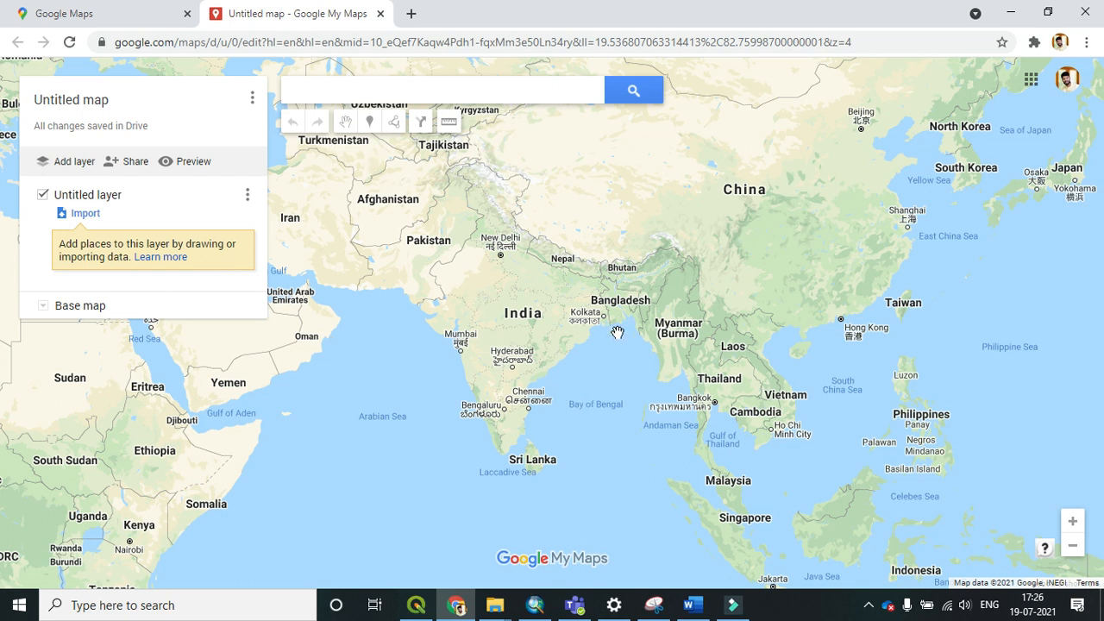
Locate the area around ESI Hospital in Palakkad, Kerala, on the new map.
drag(513, 483, 529, 349)
scroll(520, 301, up, 3)
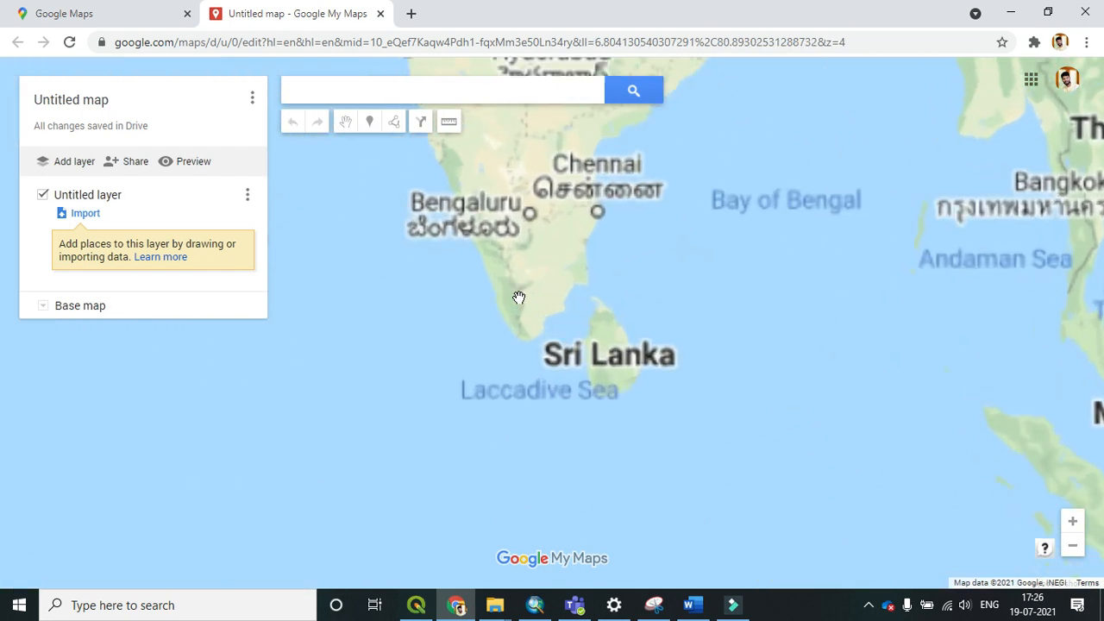
scroll(479, 263, up, 3)
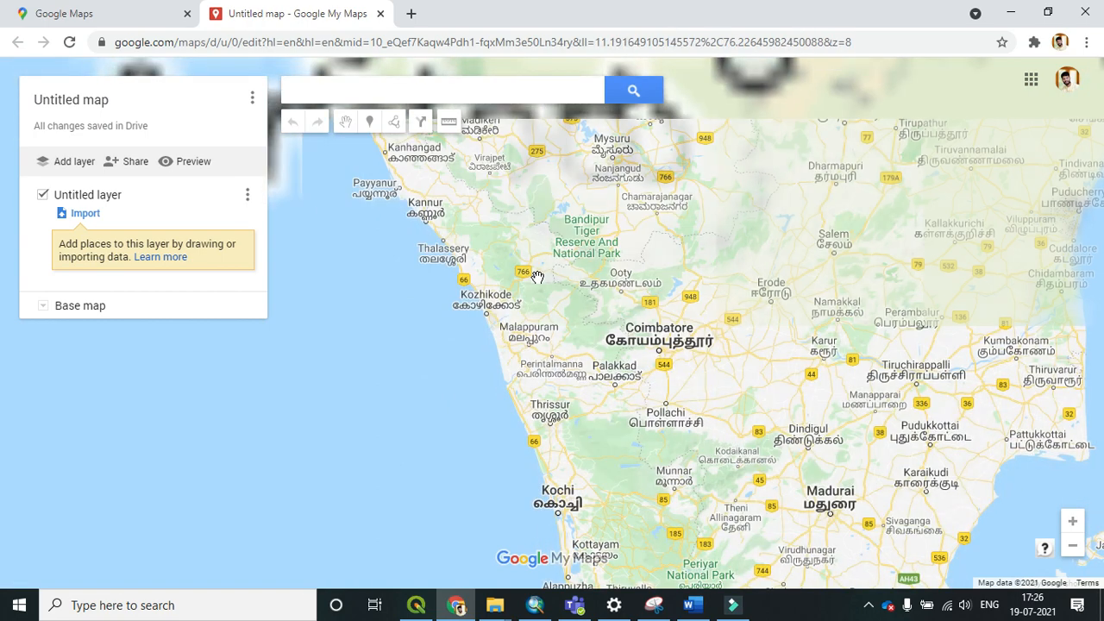
scroll(608, 366, up, 3)
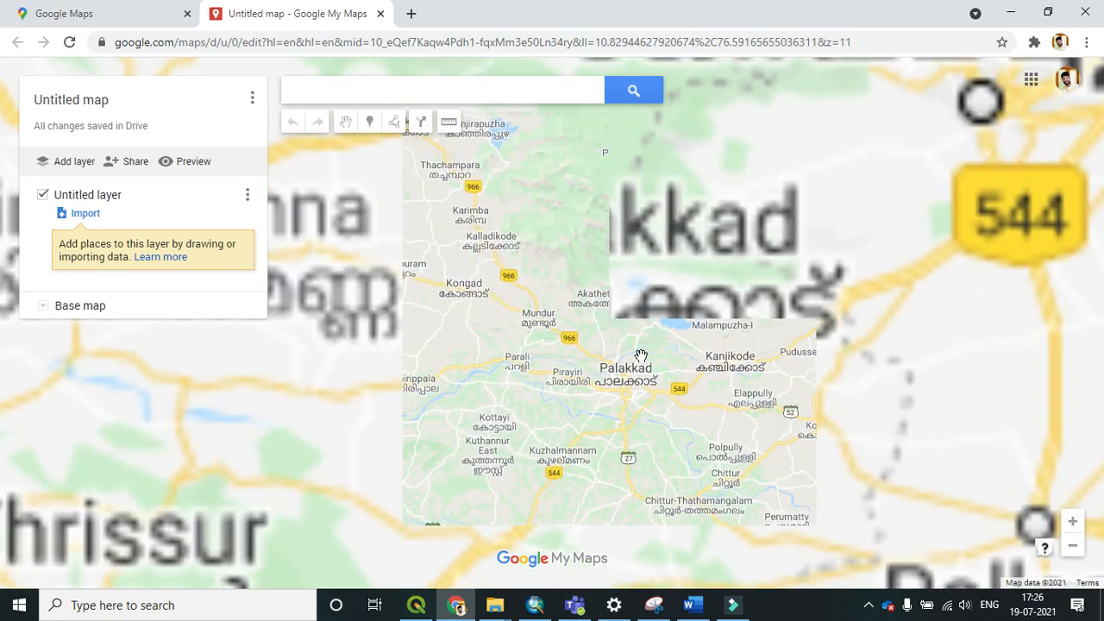
scroll(621, 387, up, 2)
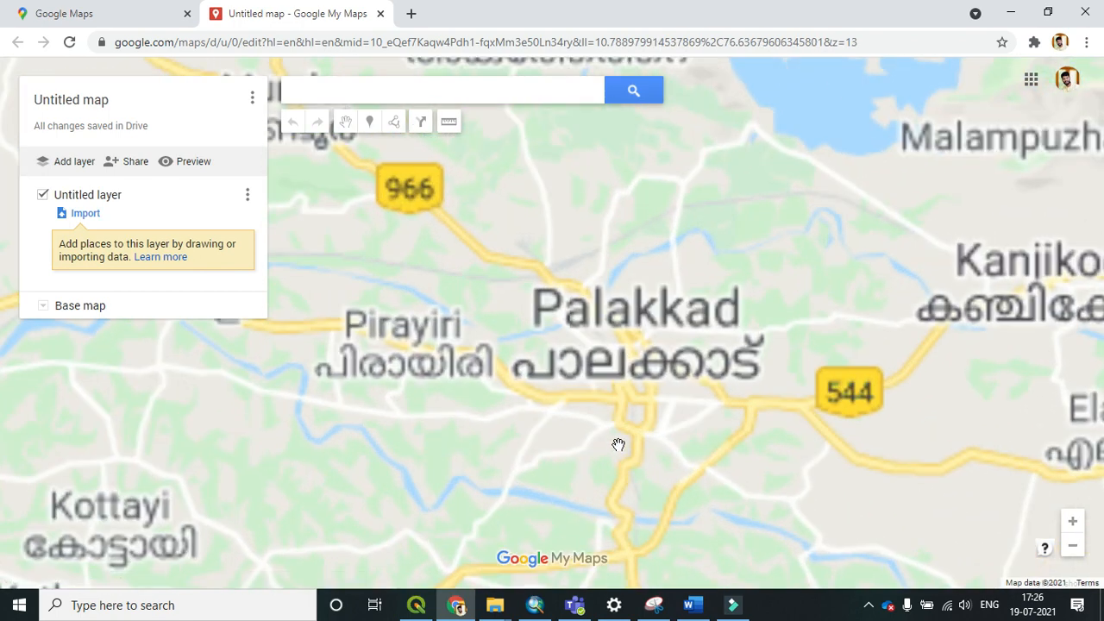
scroll(622, 378, up, 2)
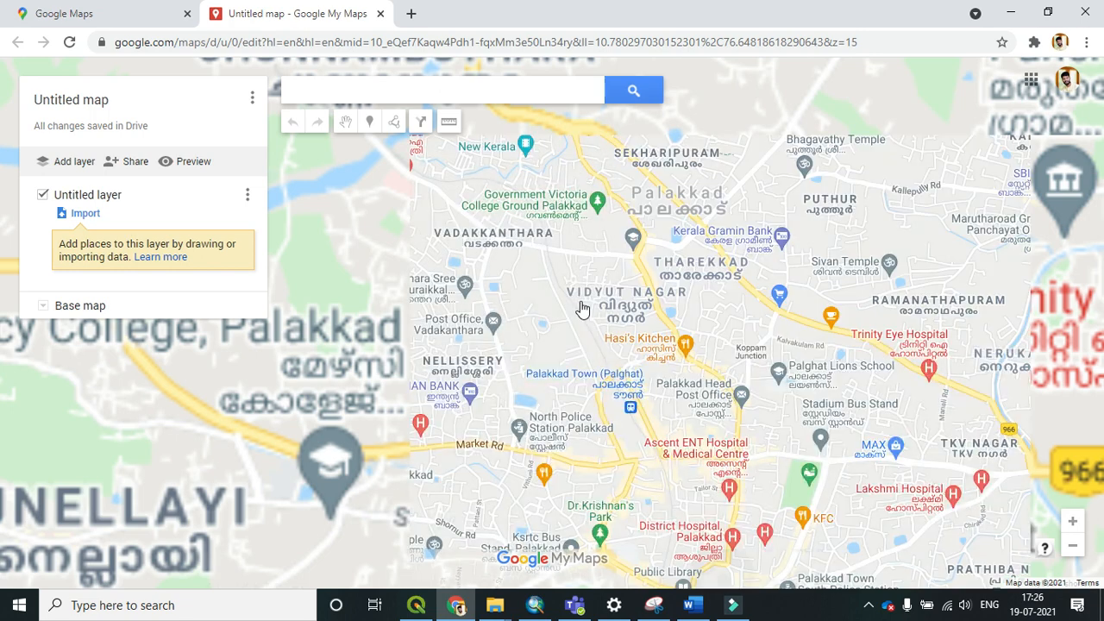
drag(517, 250, 662, 421)
scroll(662, 422, up, 1)
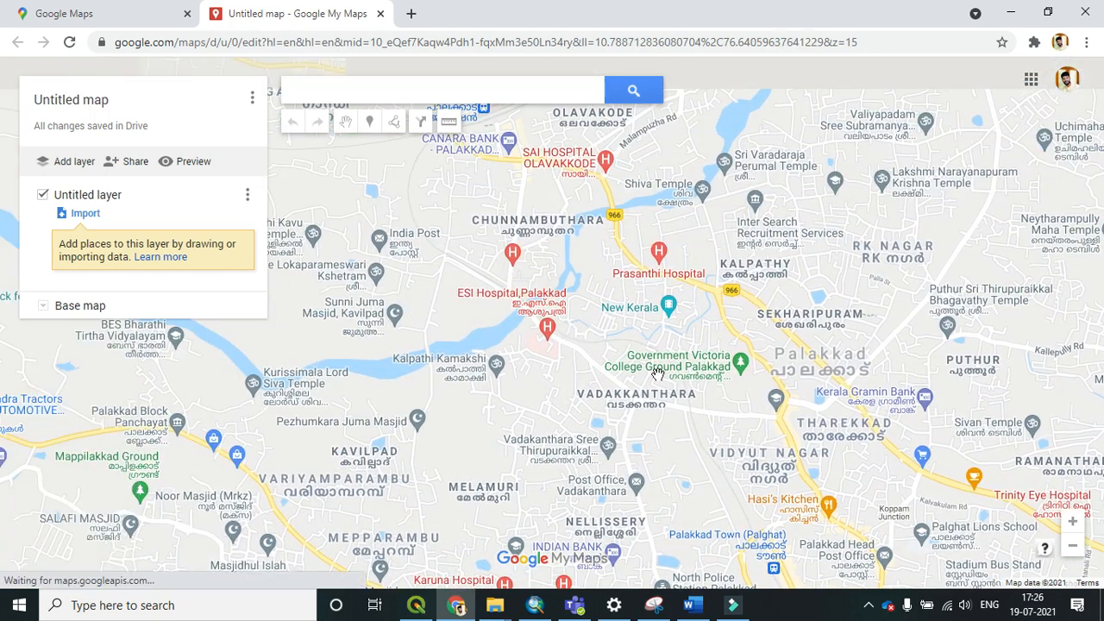
scroll(657, 397, up, 1)
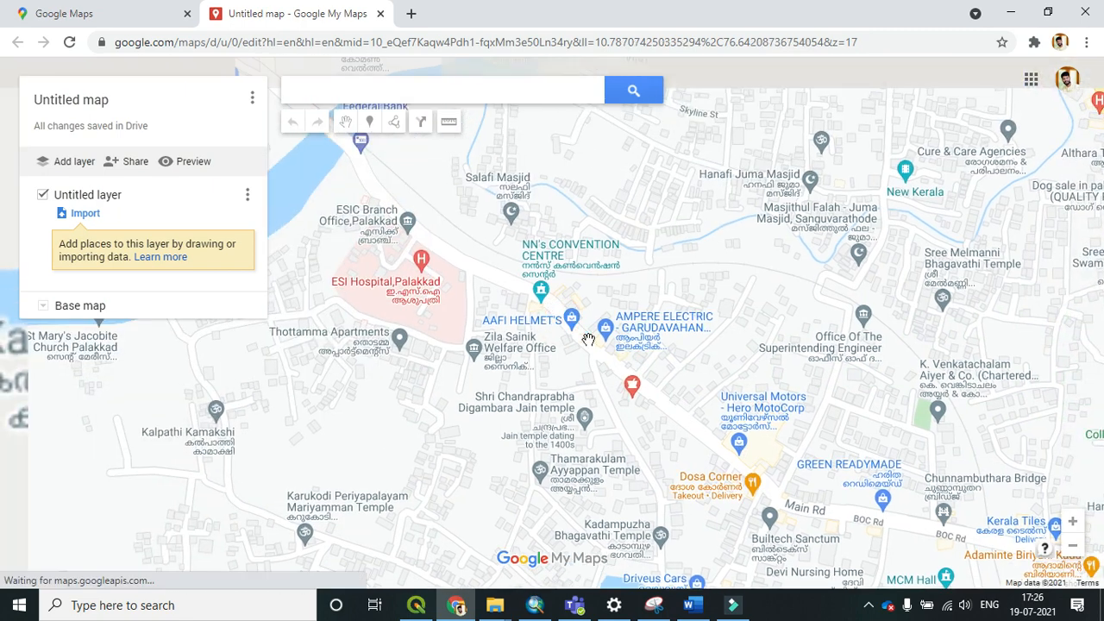
mouse_move(587, 339)
mouse_down()
mouse_move(706, 373)
mouse_move(641, 333)
mouse_up()
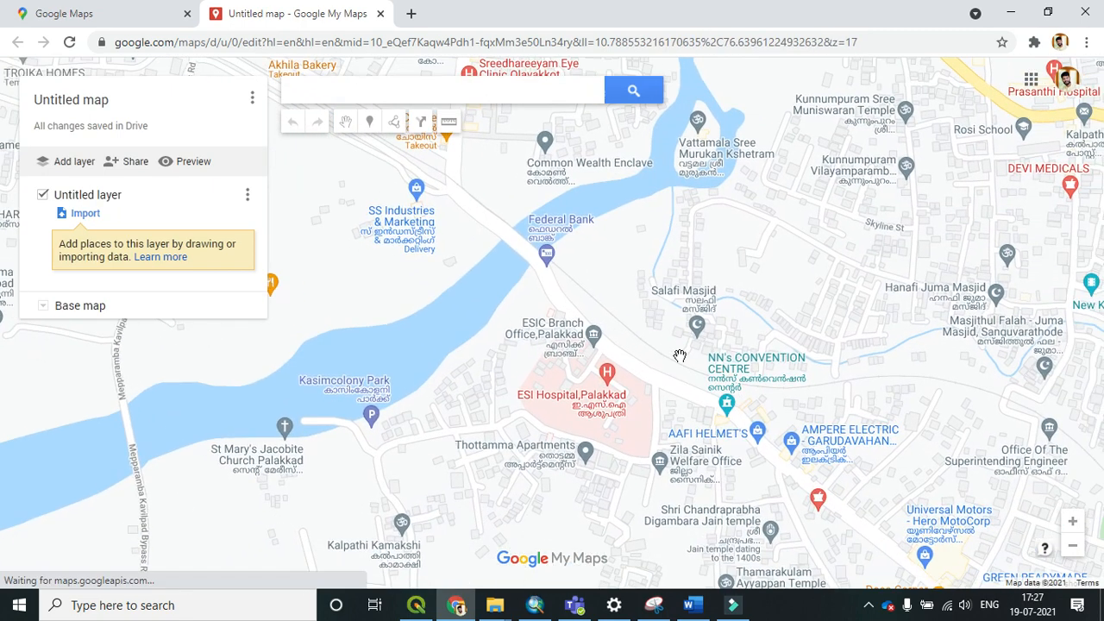
drag(687, 407, 653, 354)
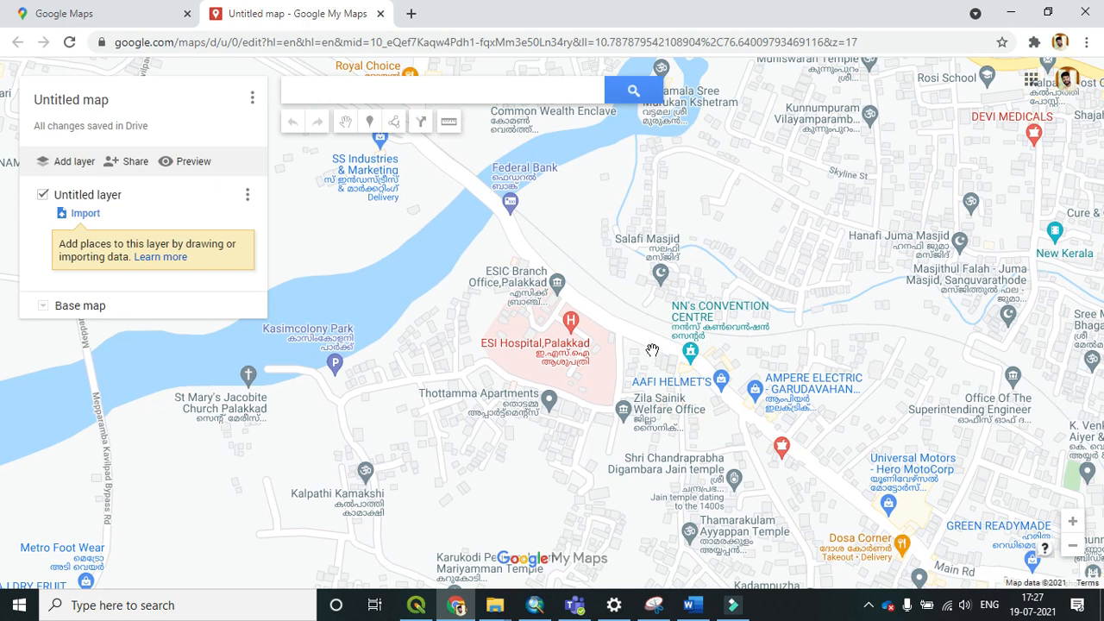
scroll(648, 342, up, 1)
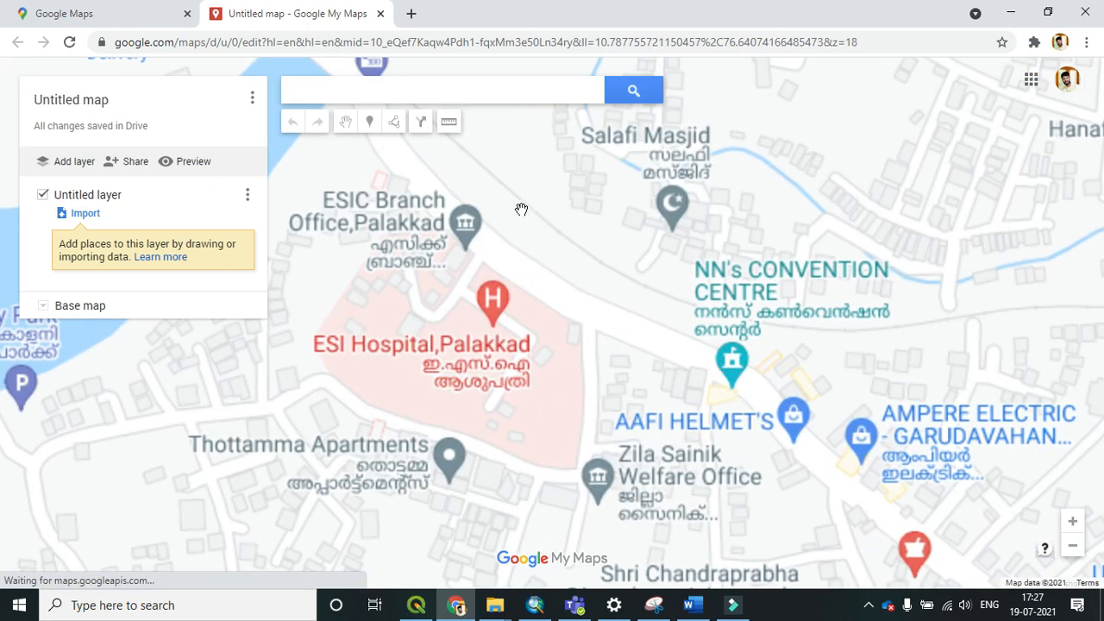
Rename the untitled layer as Landmark.
click(109, 198)
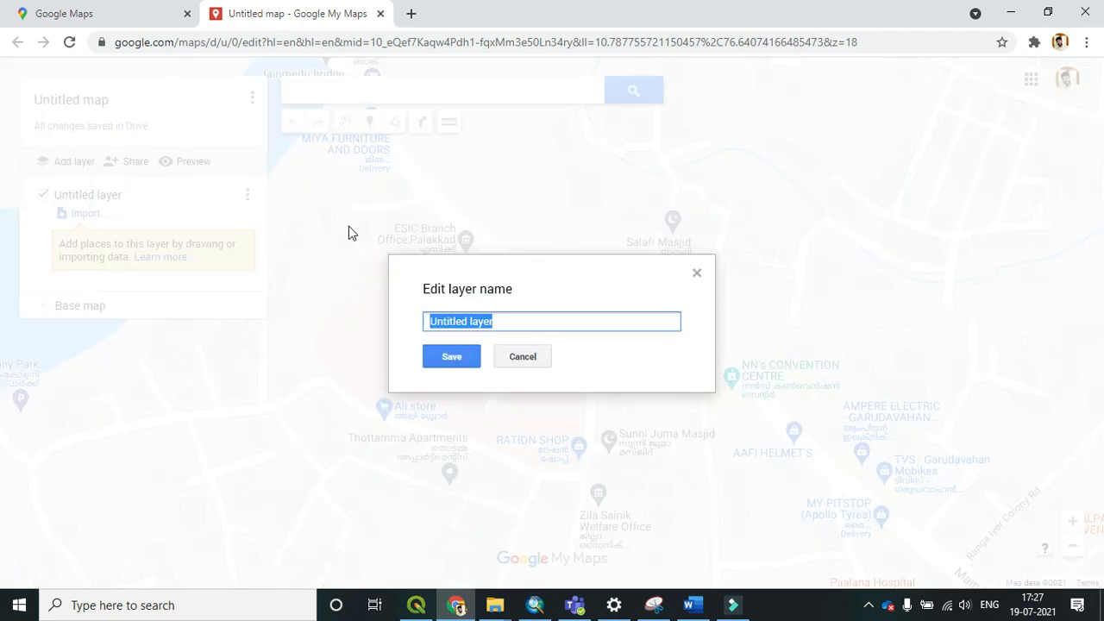
text(Landmark)
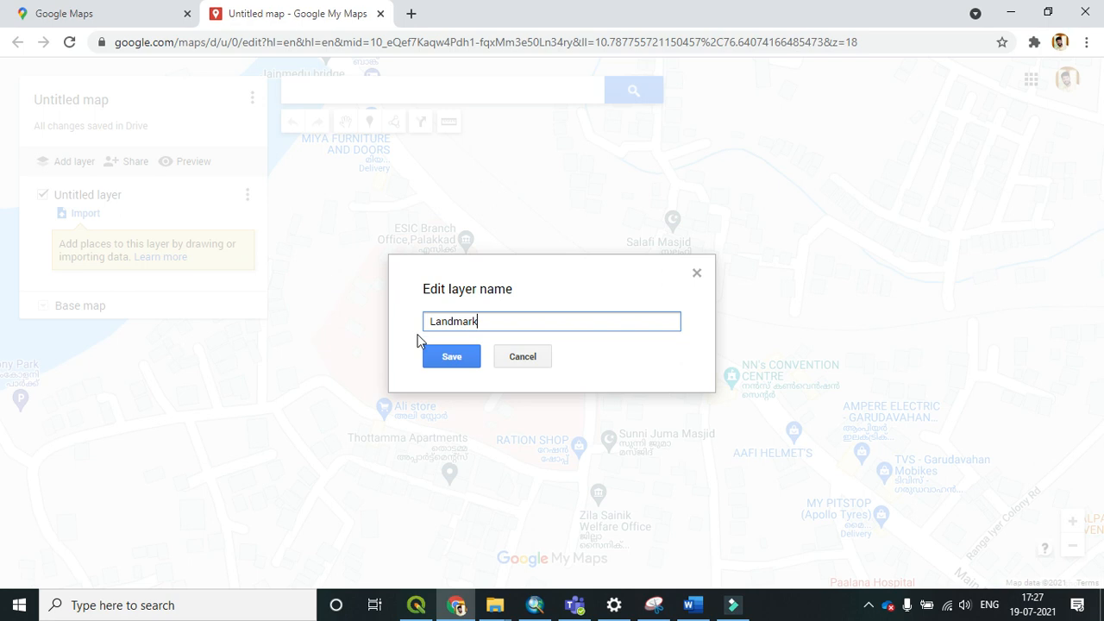
click(450, 357)
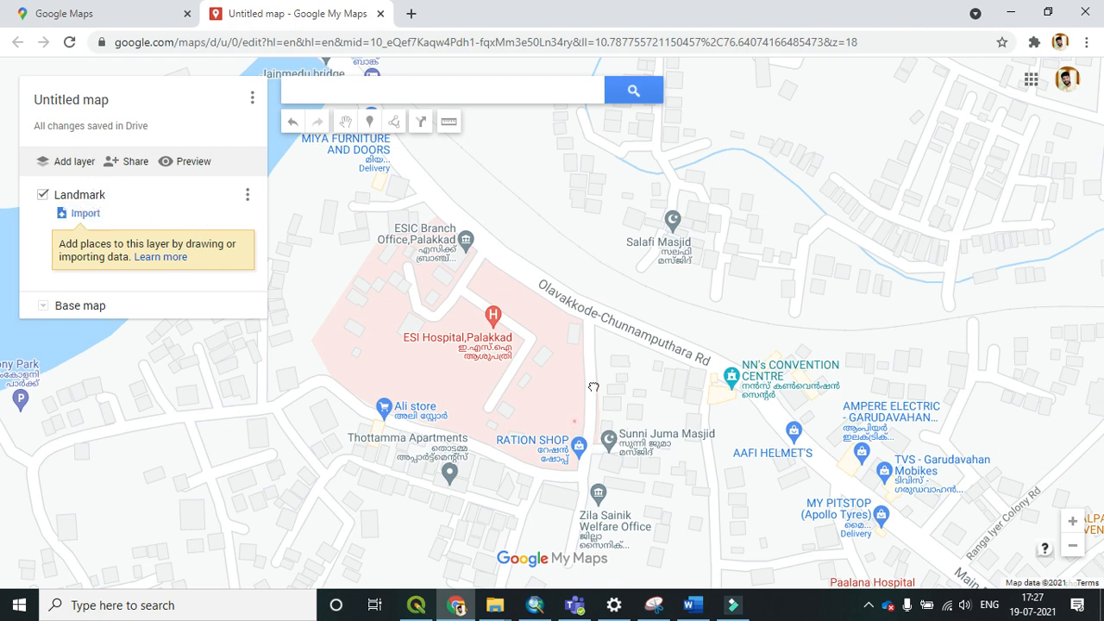
Add the existing ESI Hospital, Palakkad place to the Landmark layer and close its details.
drag(576, 416, 612, 361)
scroll(536, 326, down, 1)
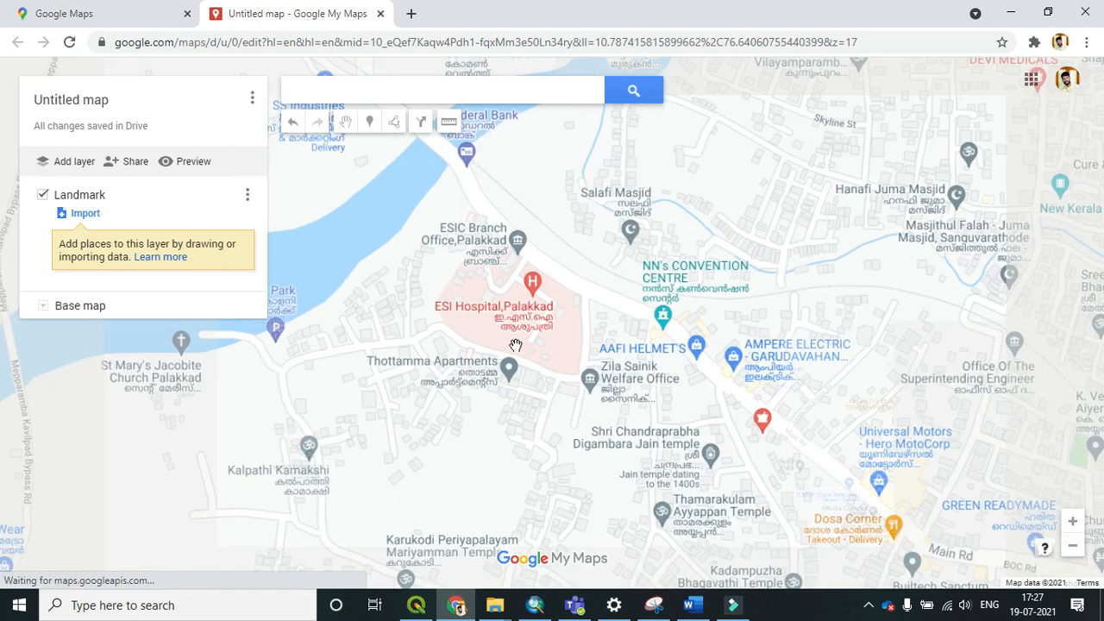
scroll(569, 307, up, 1)
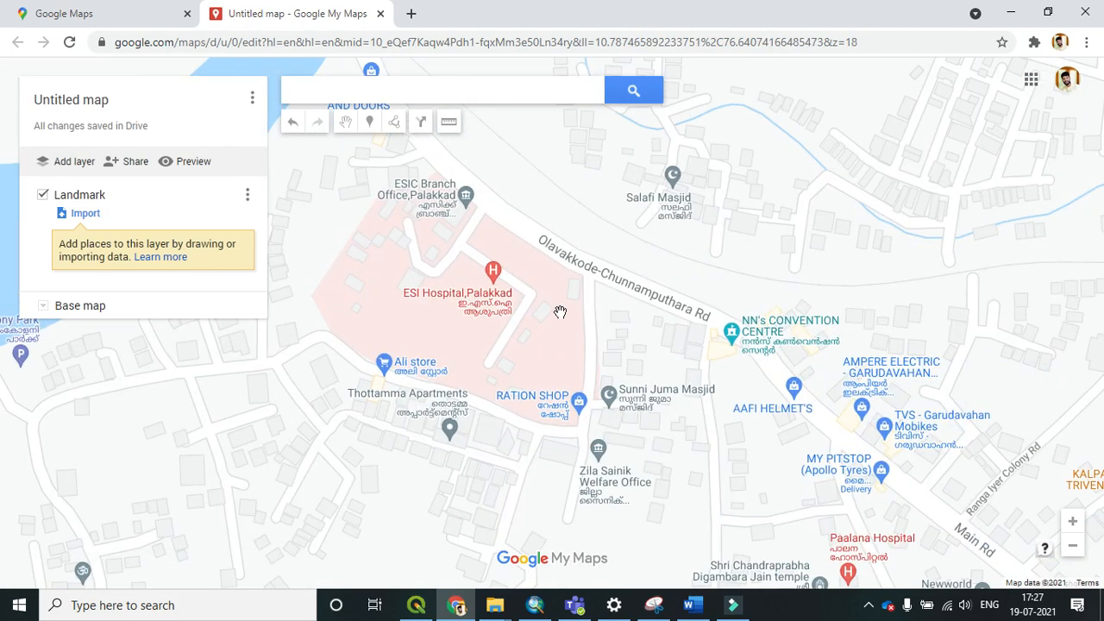
drag(544, 286, 684, 287)
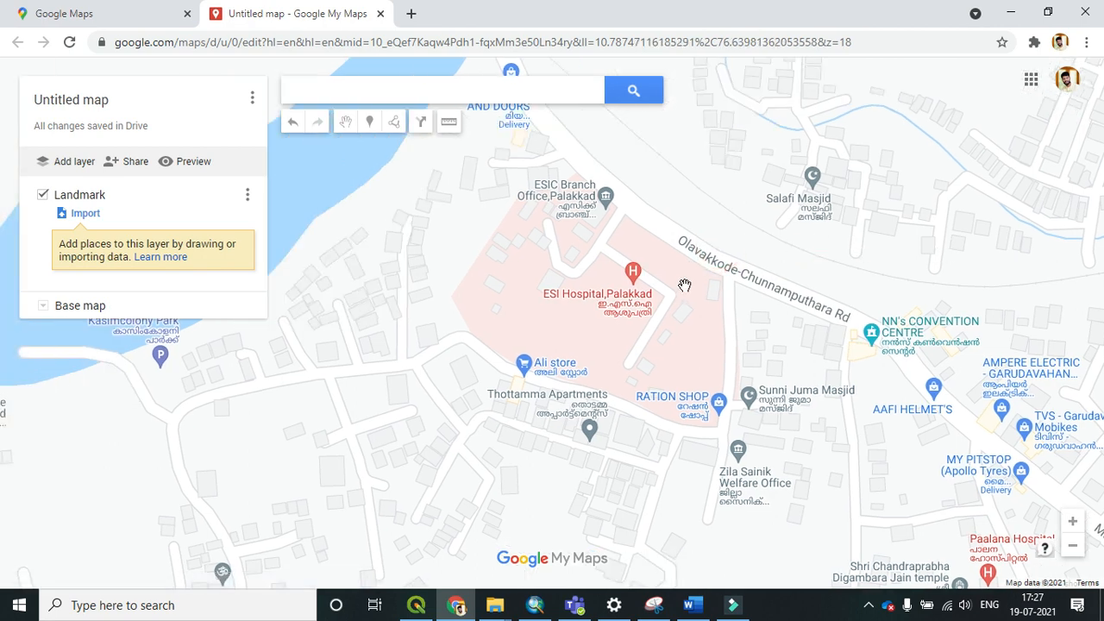
click(634, 274)
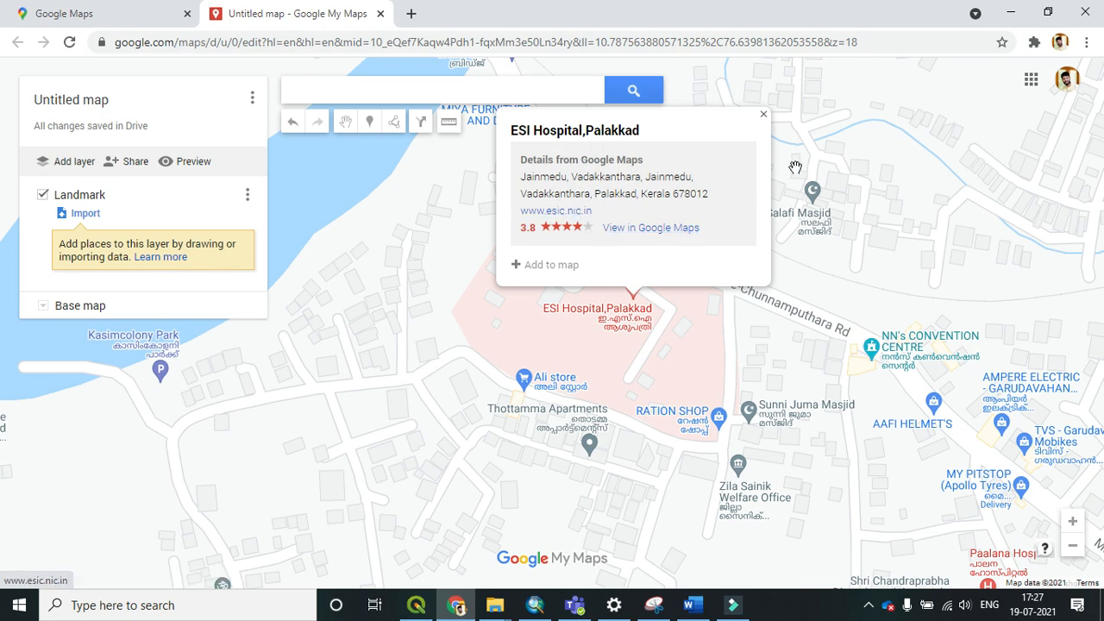
click(557, 271)
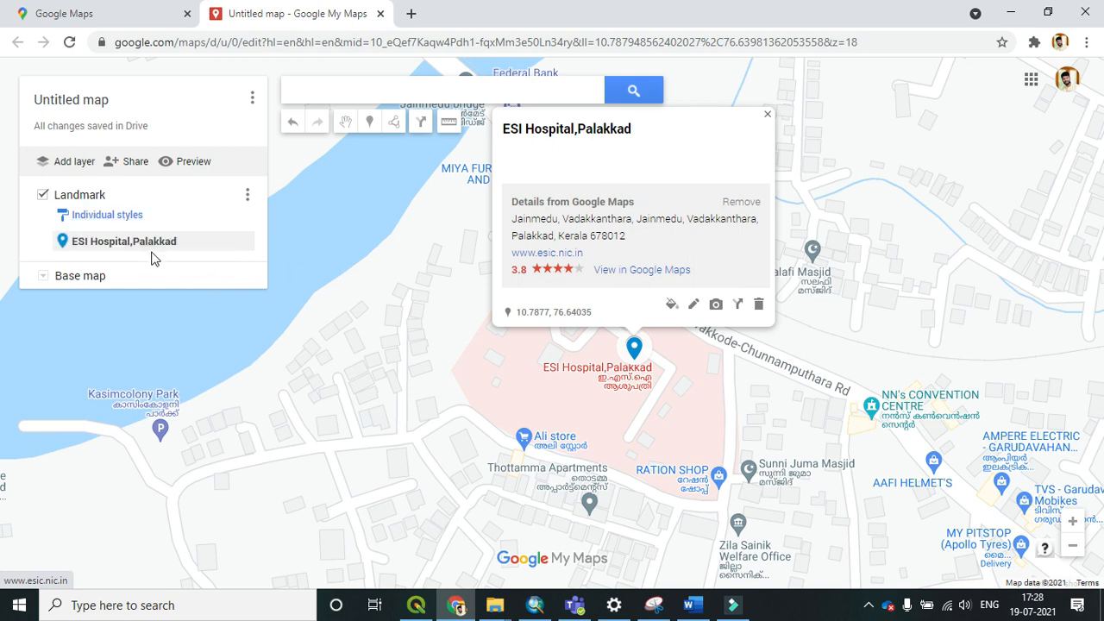
click(767, 113)
Add the Salafi Masjid place northeast of the hospital to the Landmark layer.
drag(825, 320, 744, 260)
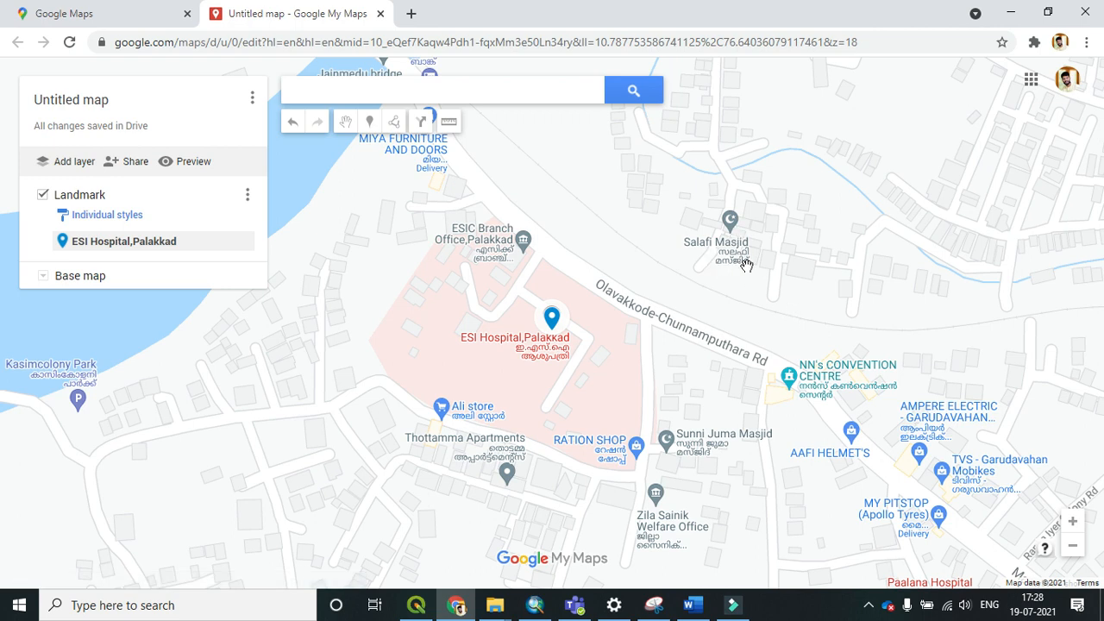
click(730, 226)
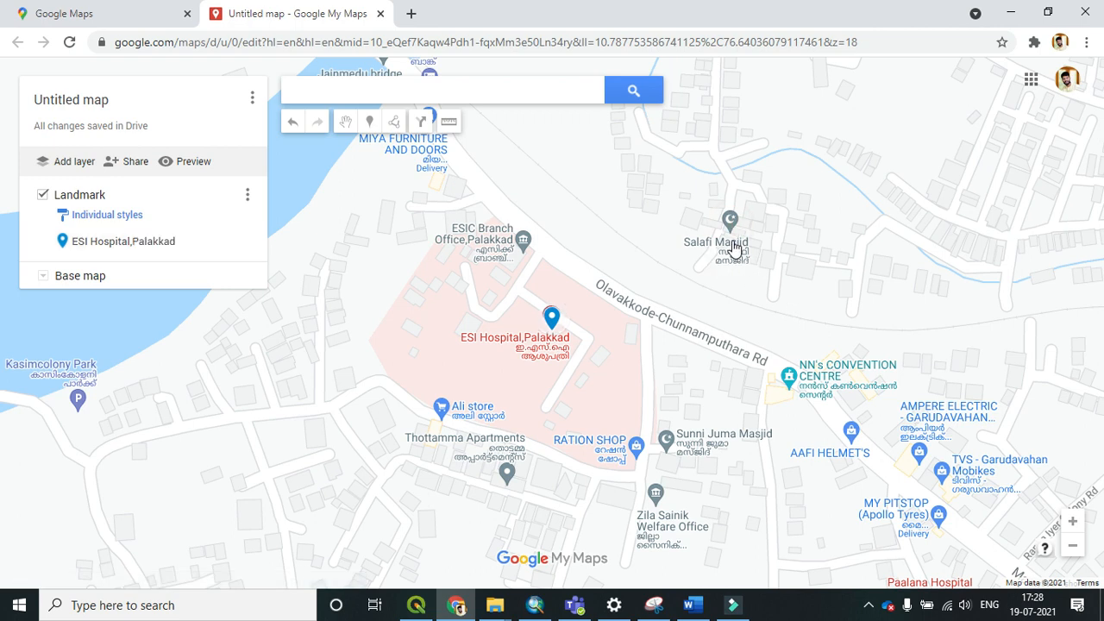
click(616, 249)
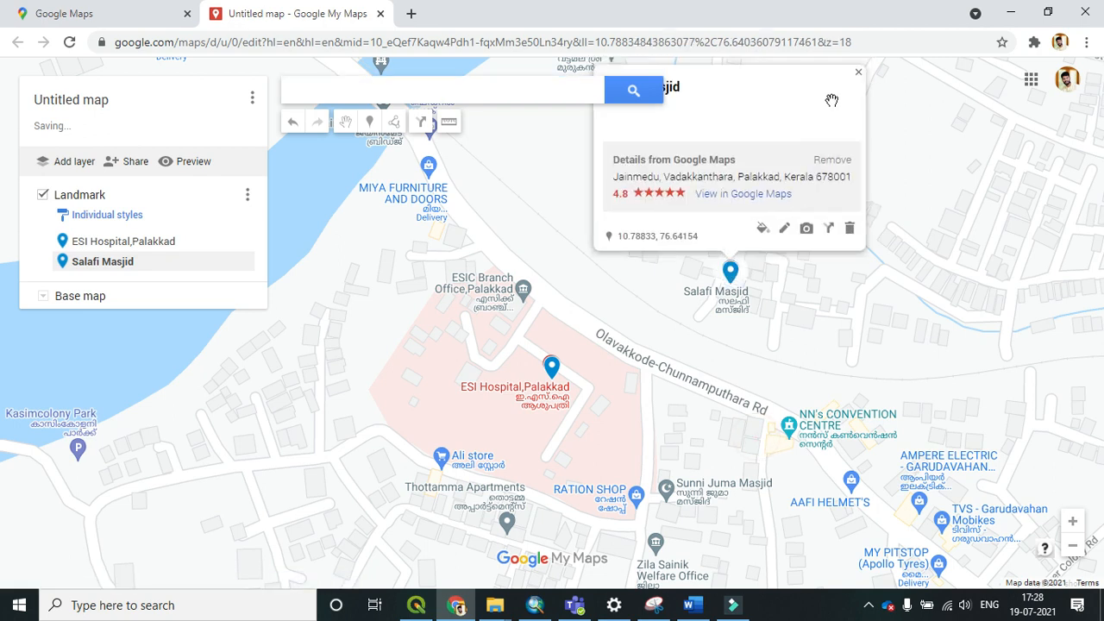
Add the Zila Sainik Welfare Office place south of the hospital to the Landmark layer.
scroll(609, 463, up, 1)
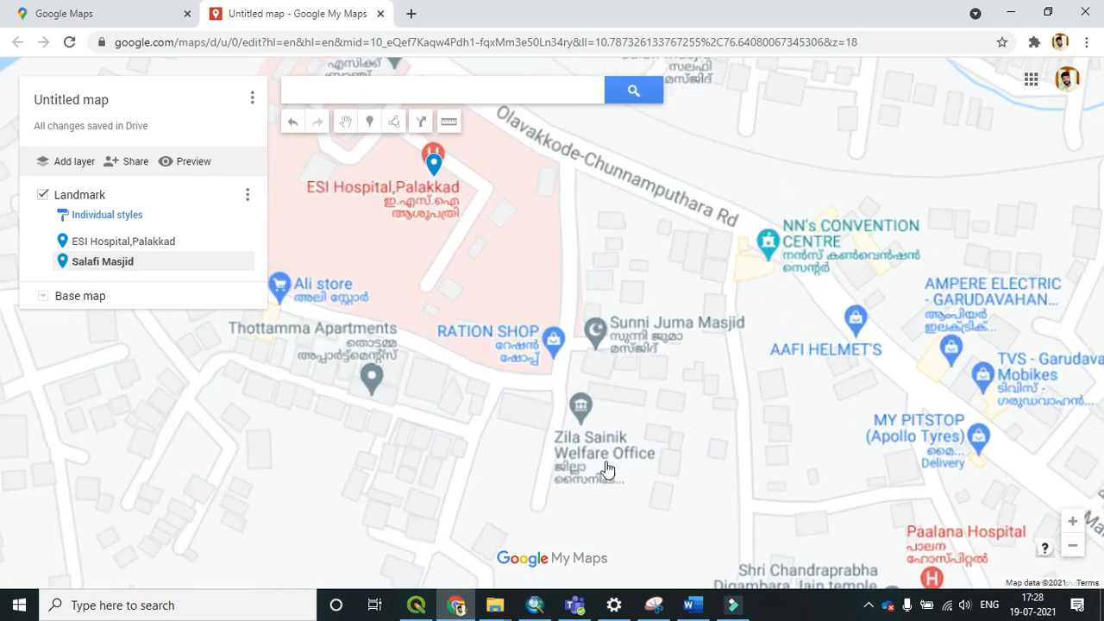
click(569, 401)
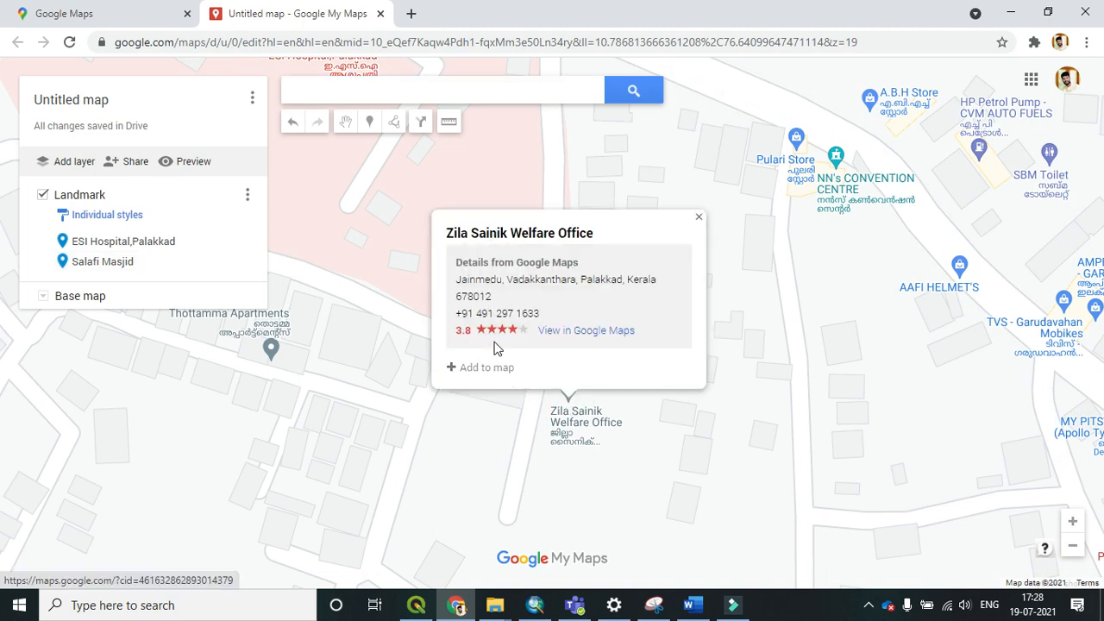
click(480, 369)
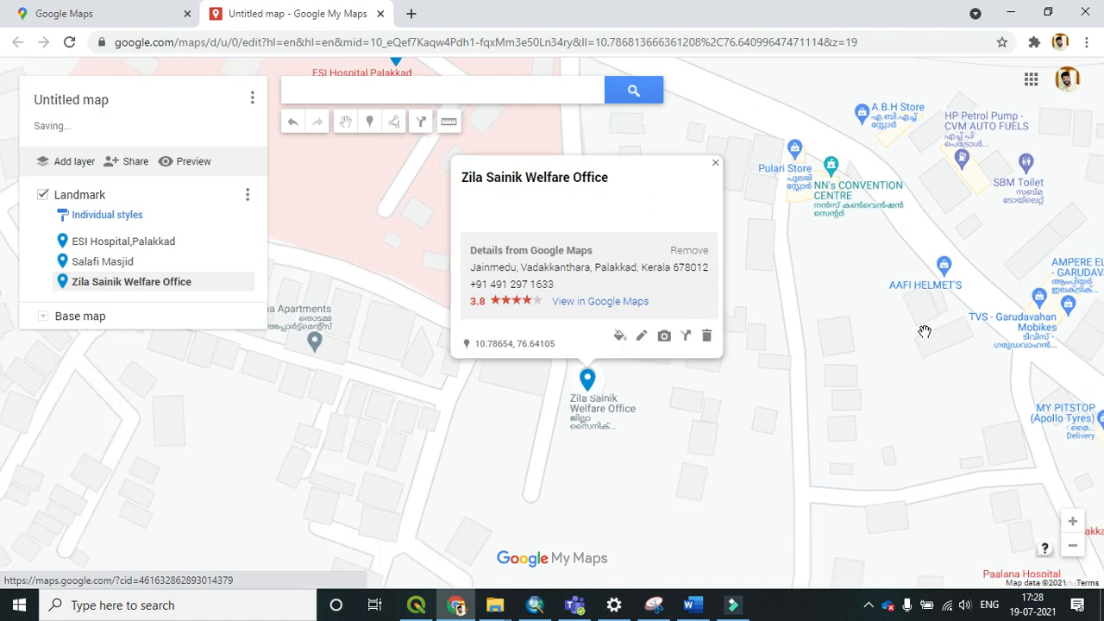
Add the Ali store place on the road southwest of the hospital to the Landmark layer.
scroll(759, 259, down, 1)
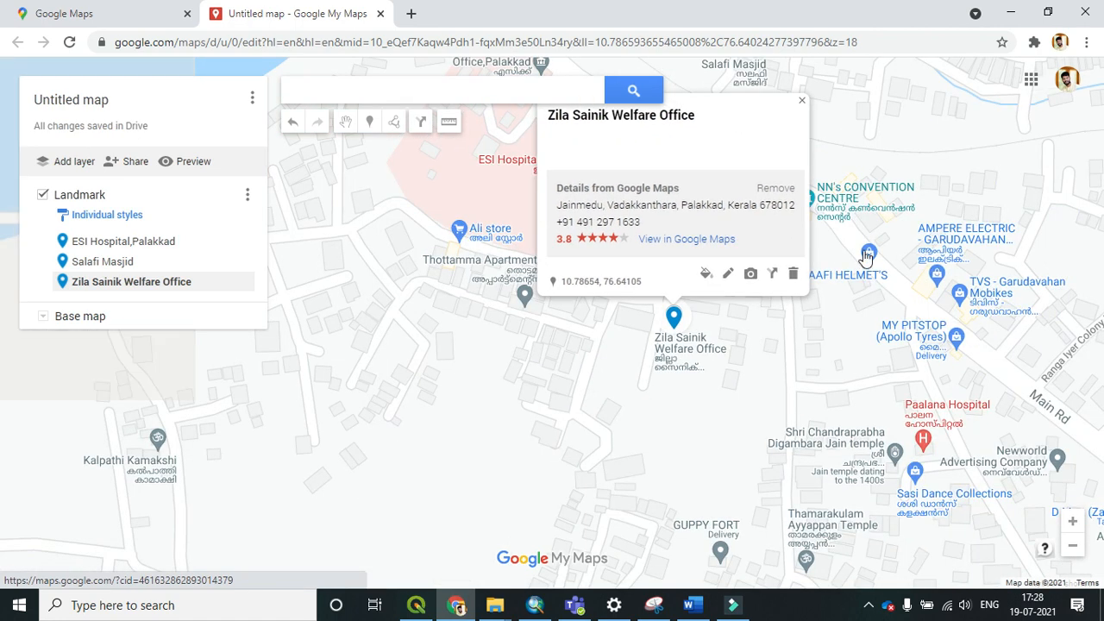
click(458, 236)
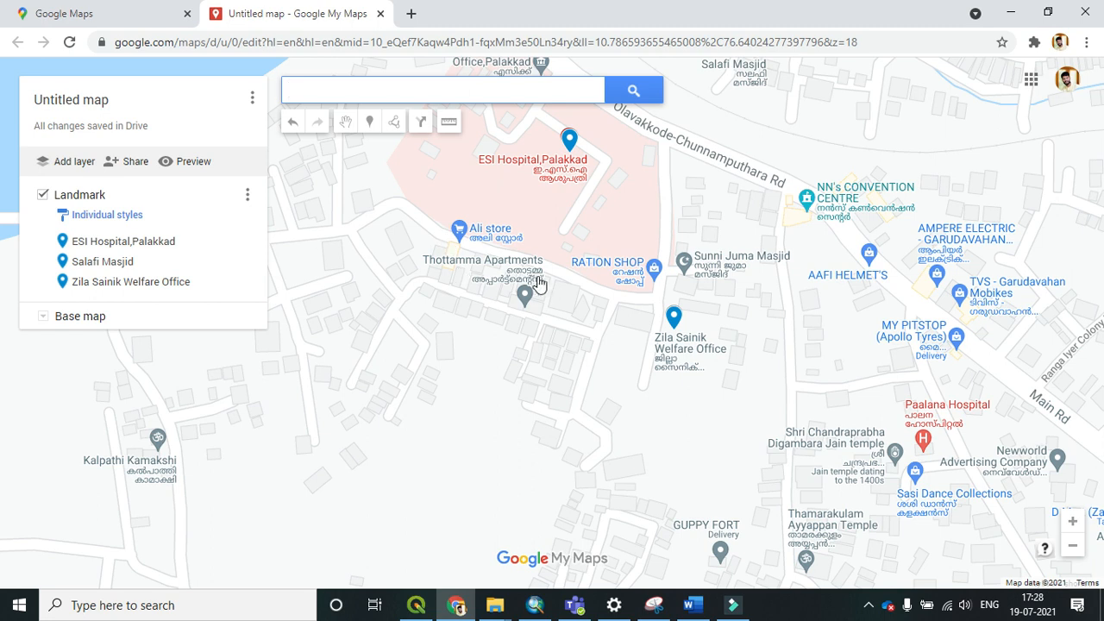
click(365, 248)
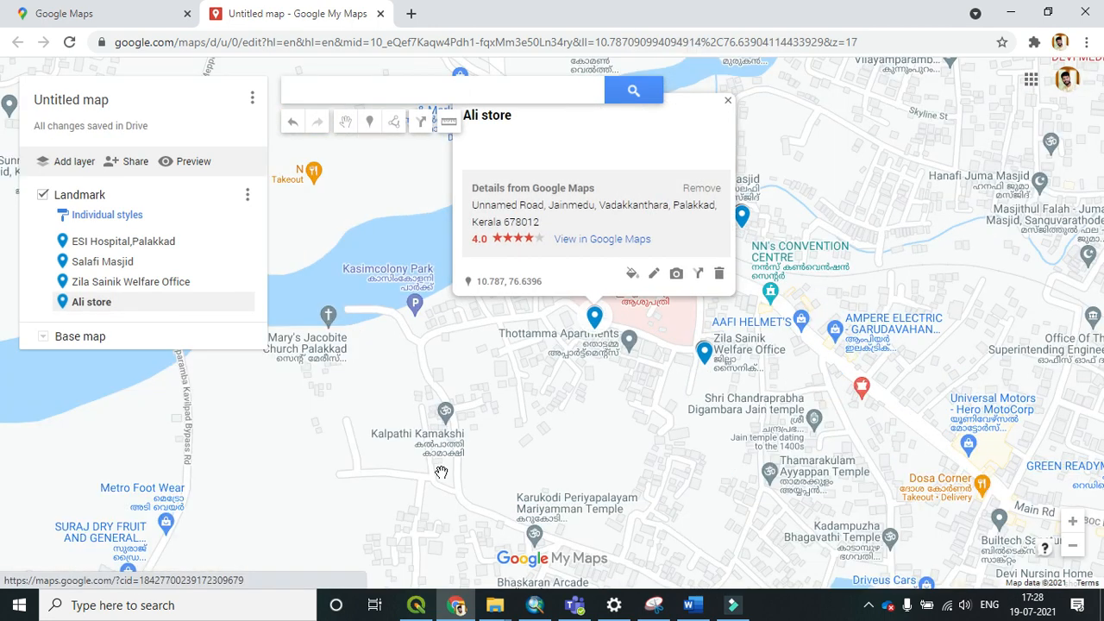
Add the Kalpathi Kamakshi place southwest of Ali store to the Landmark layer.
scroll(438, 433, up, 2)
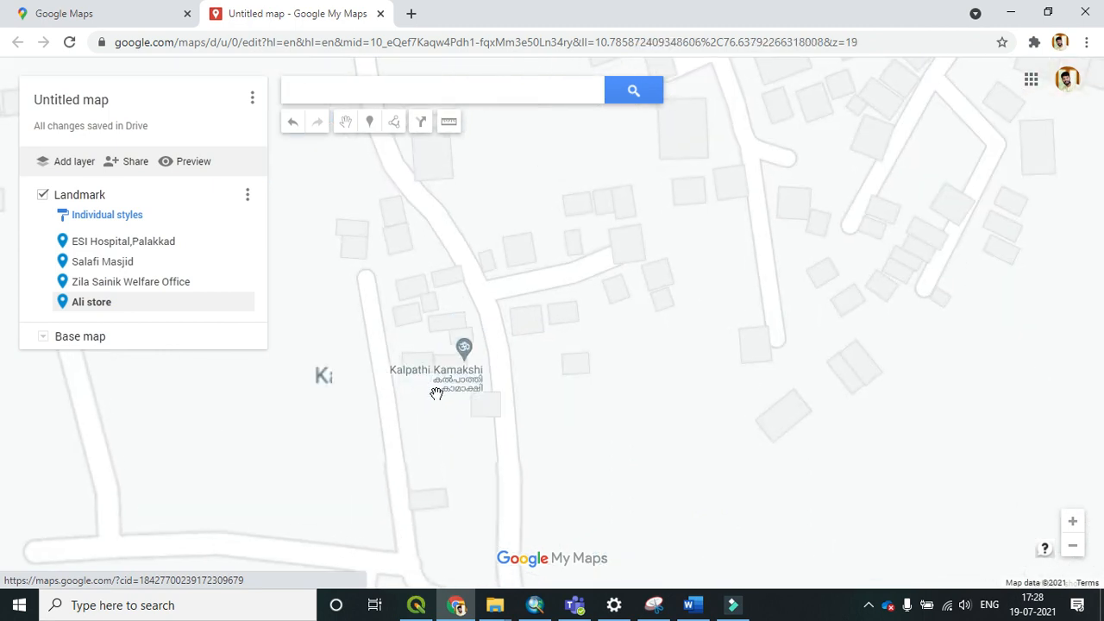
click(464, 349)
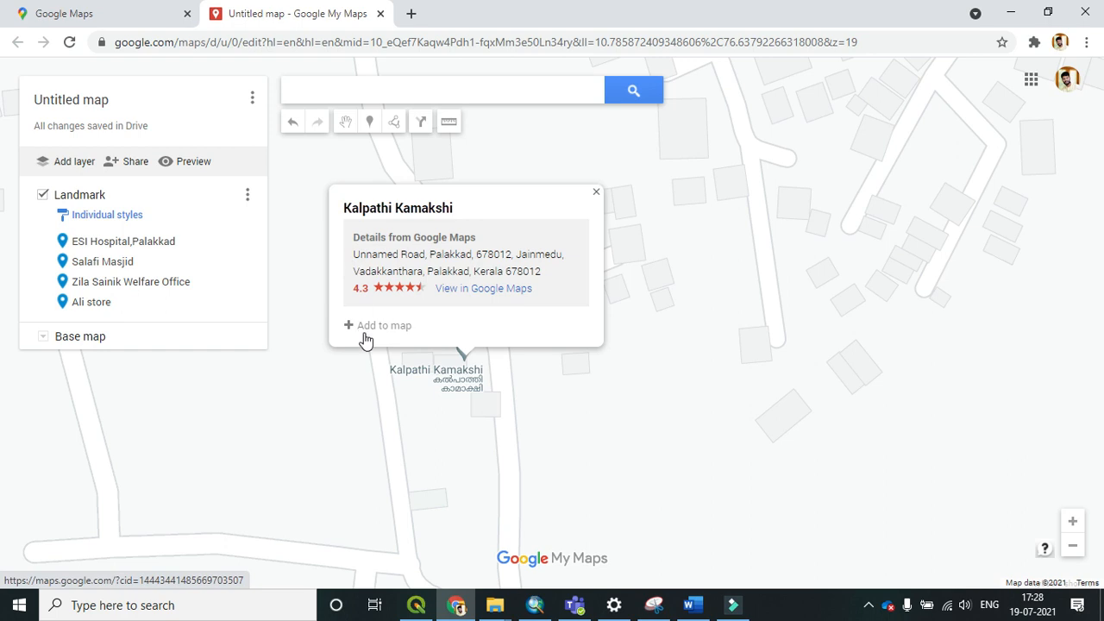
click(366, 339)
Add the RATION SHOP place at the hospital's southeast corner to the Landmark layer.
scroll(422, 387, down, 2)
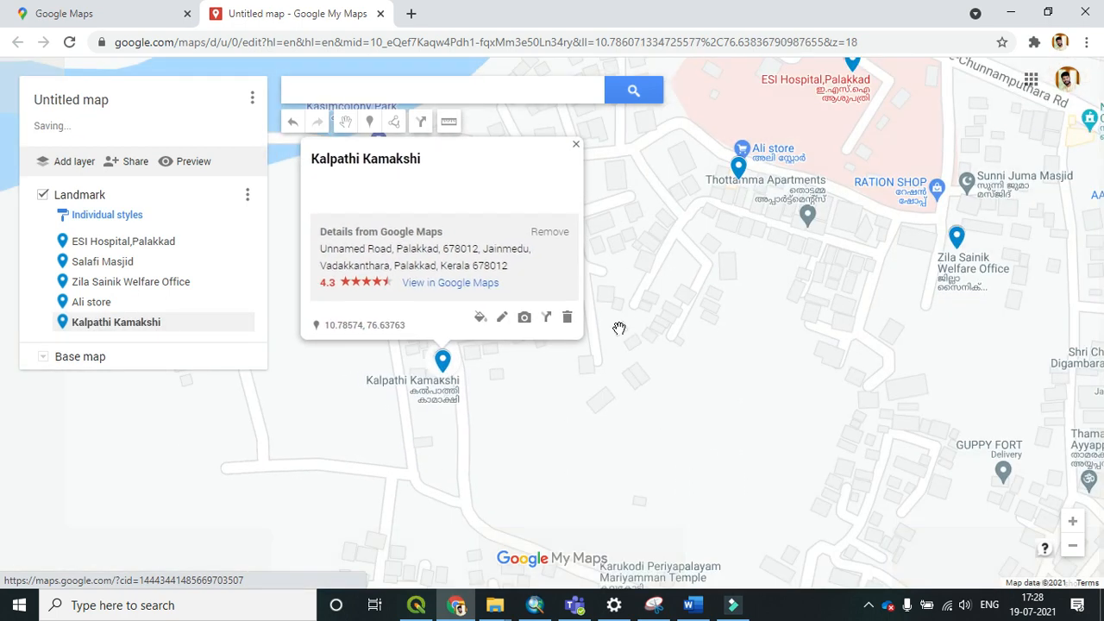
scroll(942, 203, up, 2)
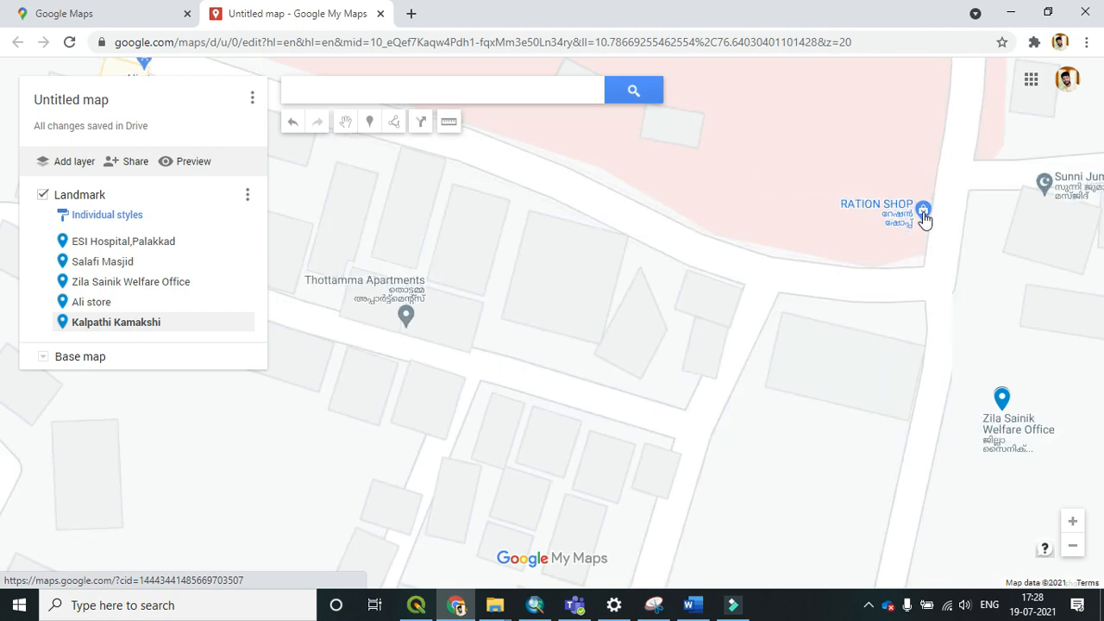
click(923, 215)
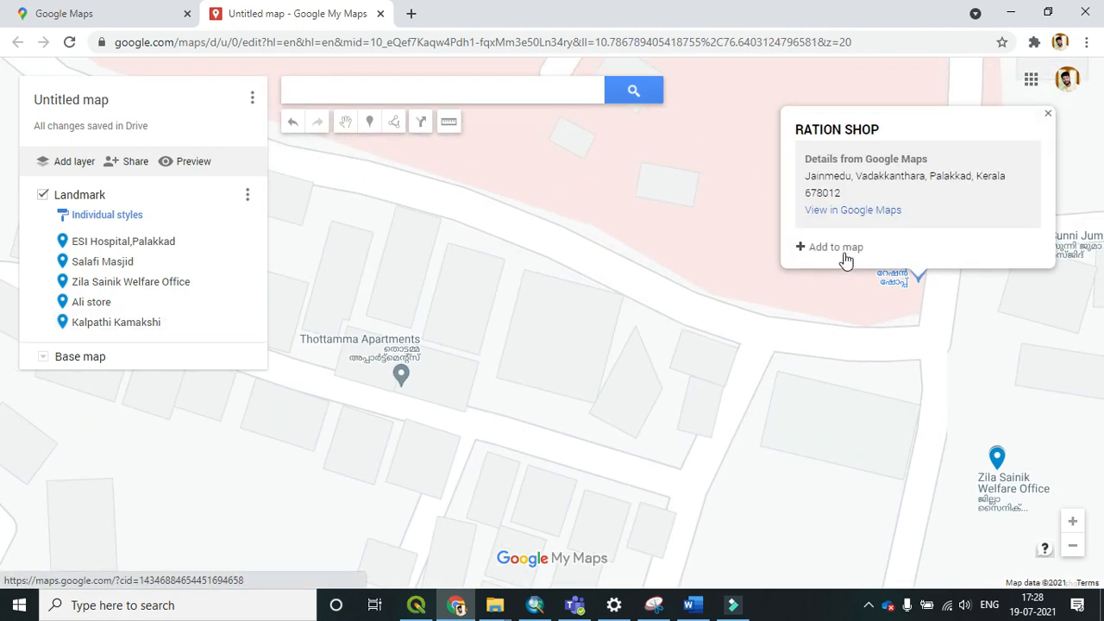
click(846, 260)
Add the AAFI HELMET'S place on the main road east of the ration shop to the Landmark layer.
scroll(577, 325, down, 1)
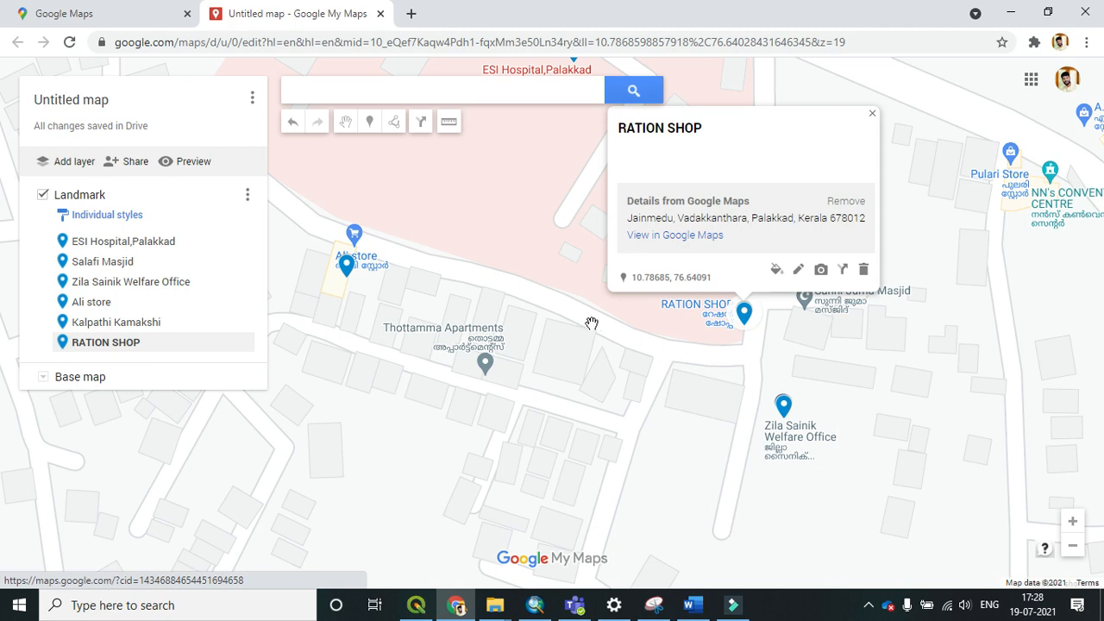
scroll(643, 344, down, 1)
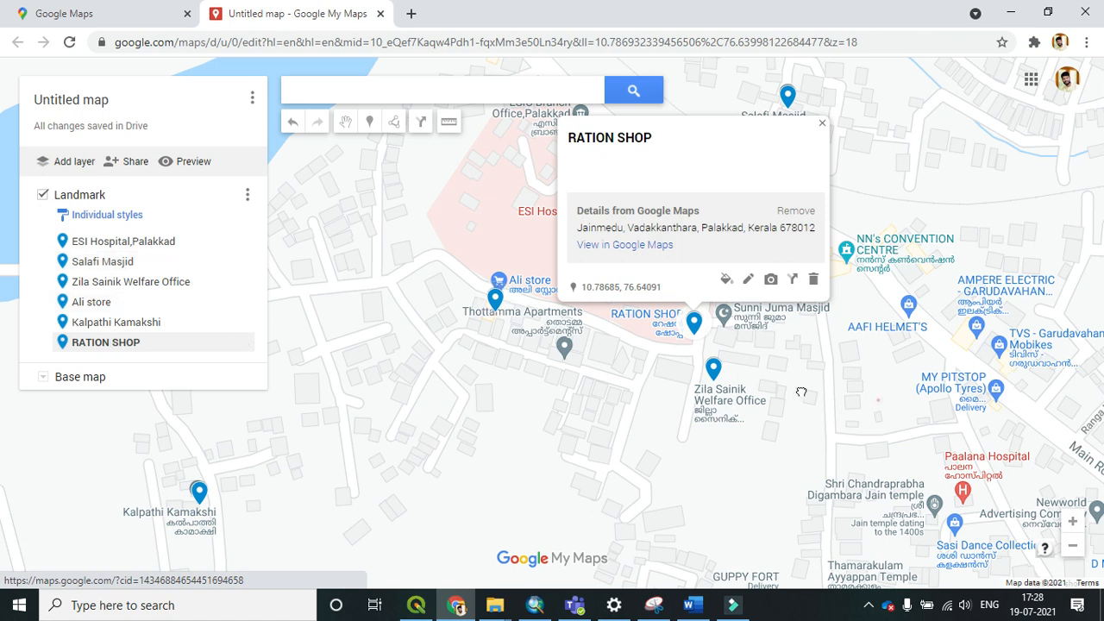
drag(802, 392, 564, 393)
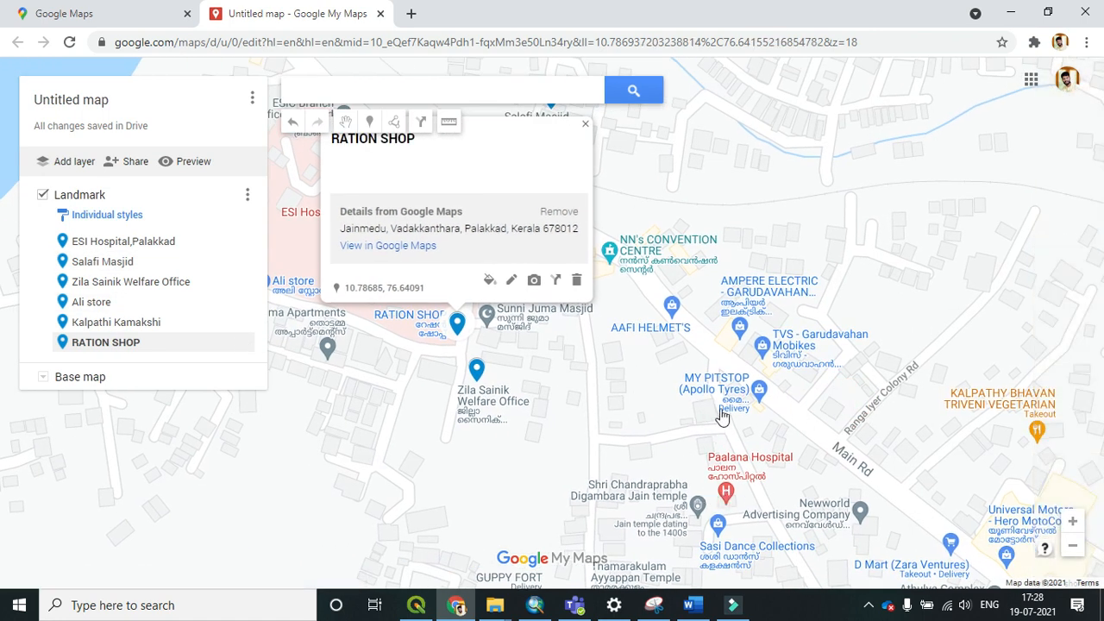
scroll(722, 416, up, 1)
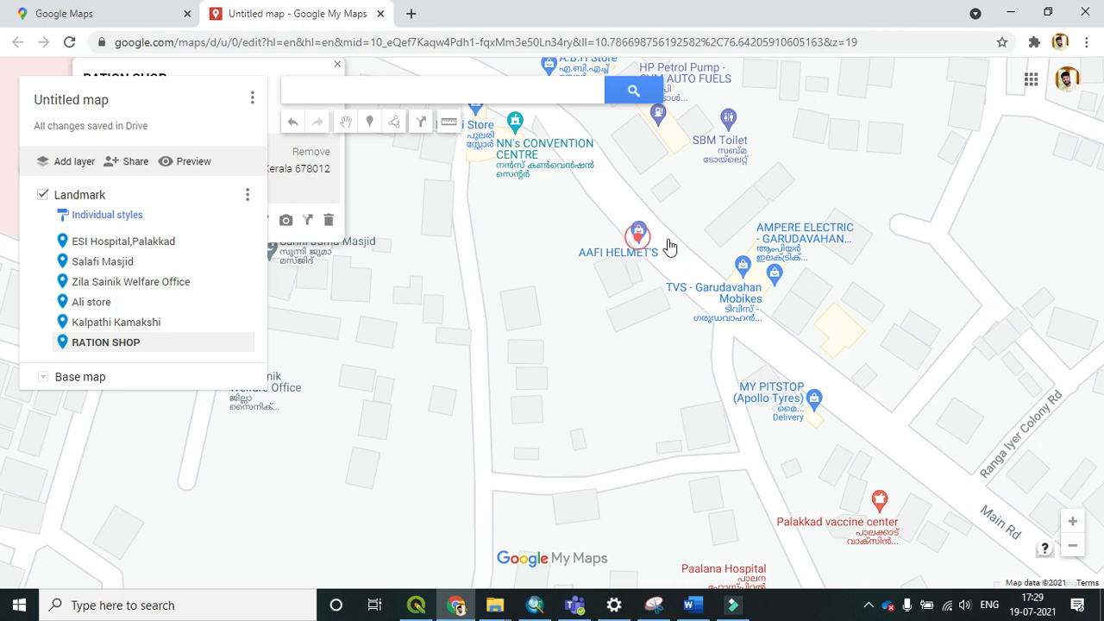
click(640, 235)
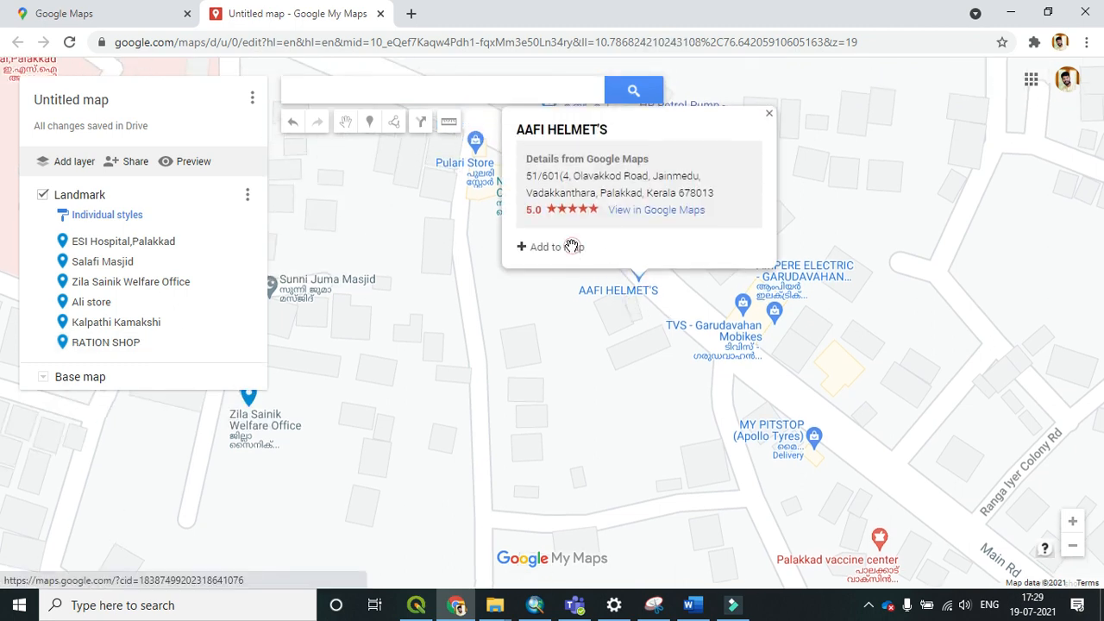
click(558, 246)
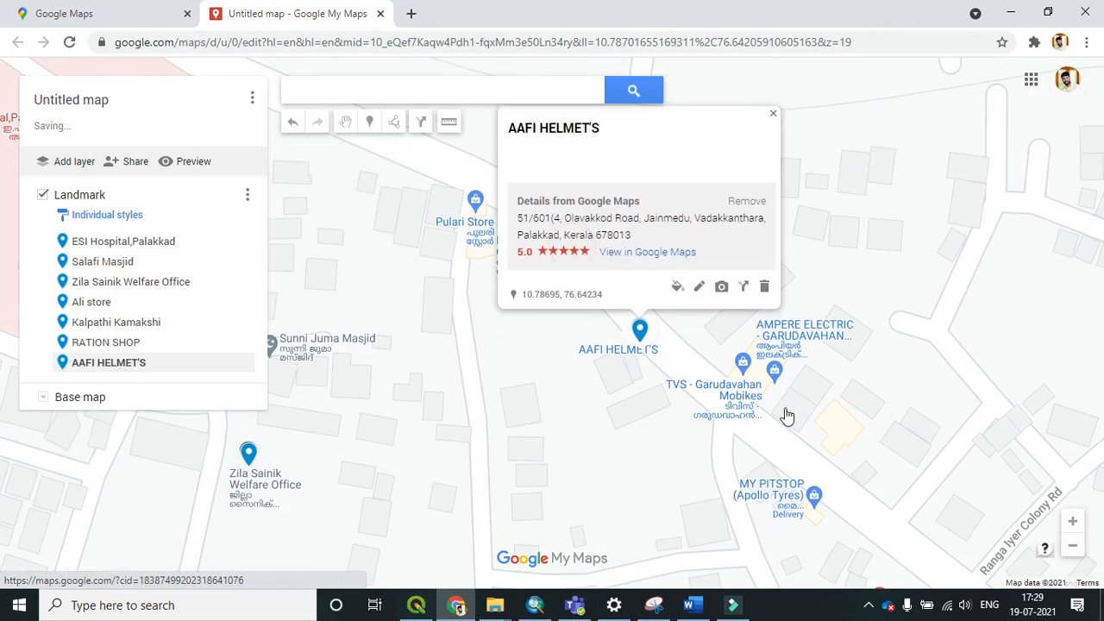
Add the GUPPY FORT place south of Zila Sainik Welfare Office to the Landmark layer.
scroll(608, 351, down, 1)
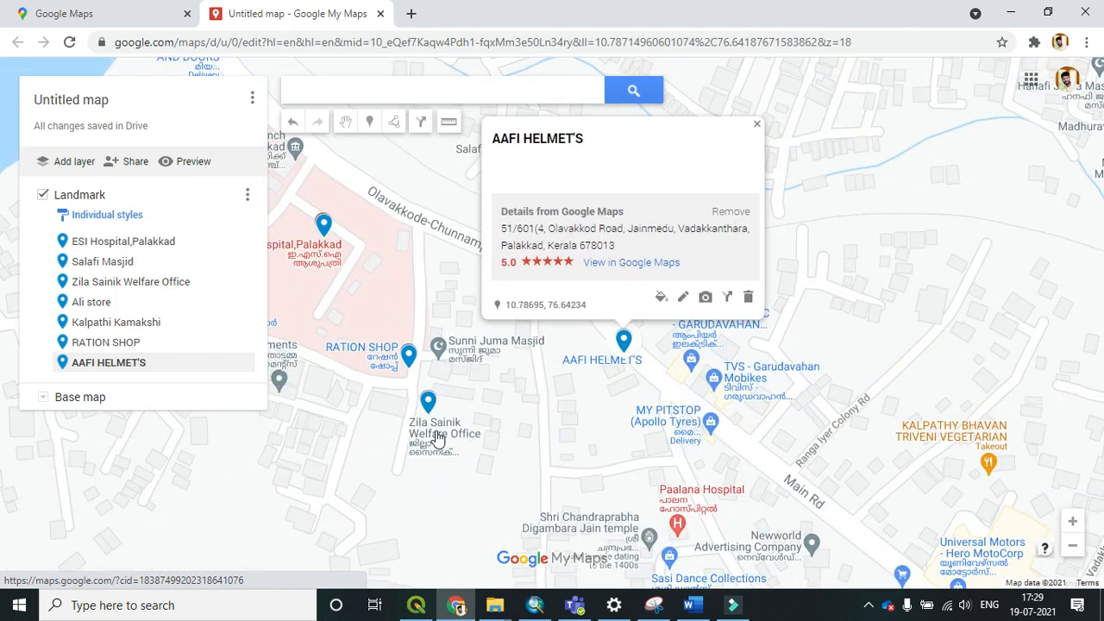
scroll(439, 426, up, 1)
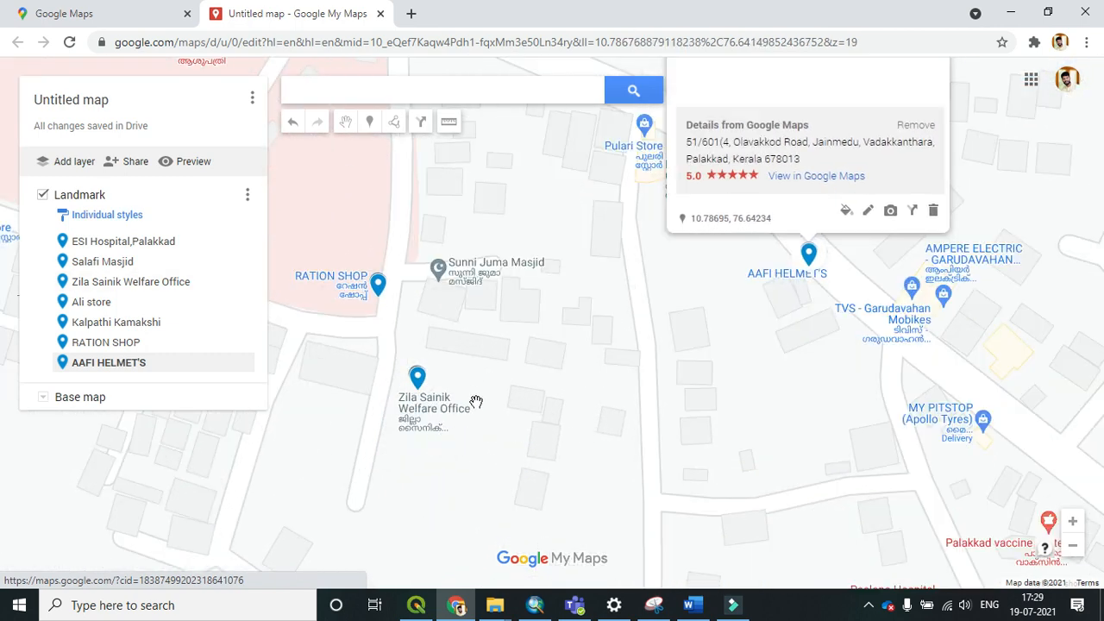
scroll(611, 321, down, 1)
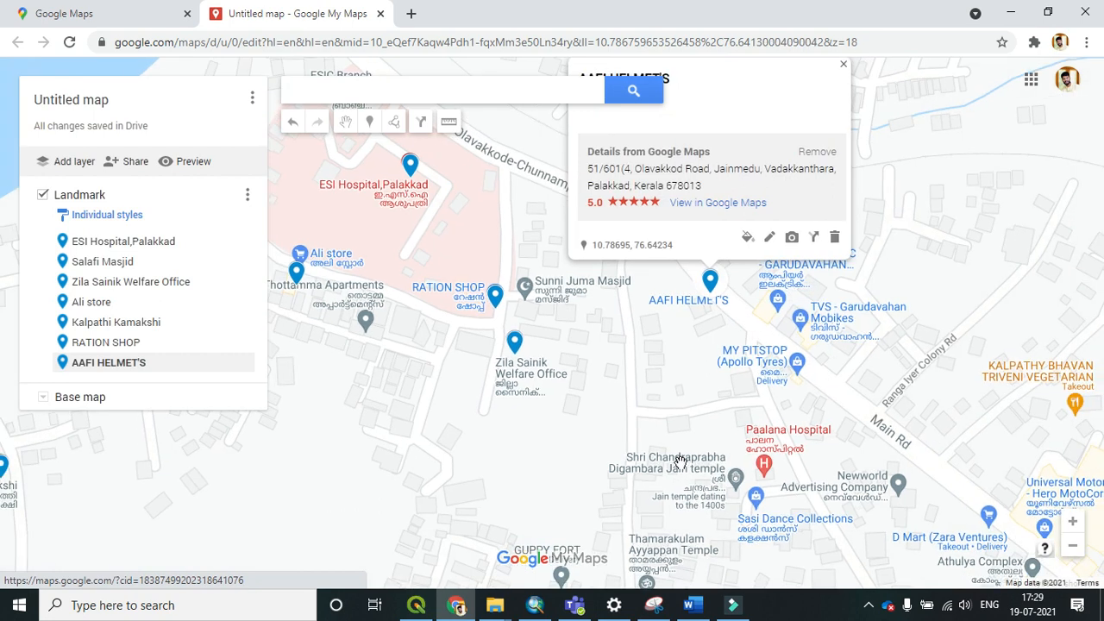
drag(621, 410, 648, 239)
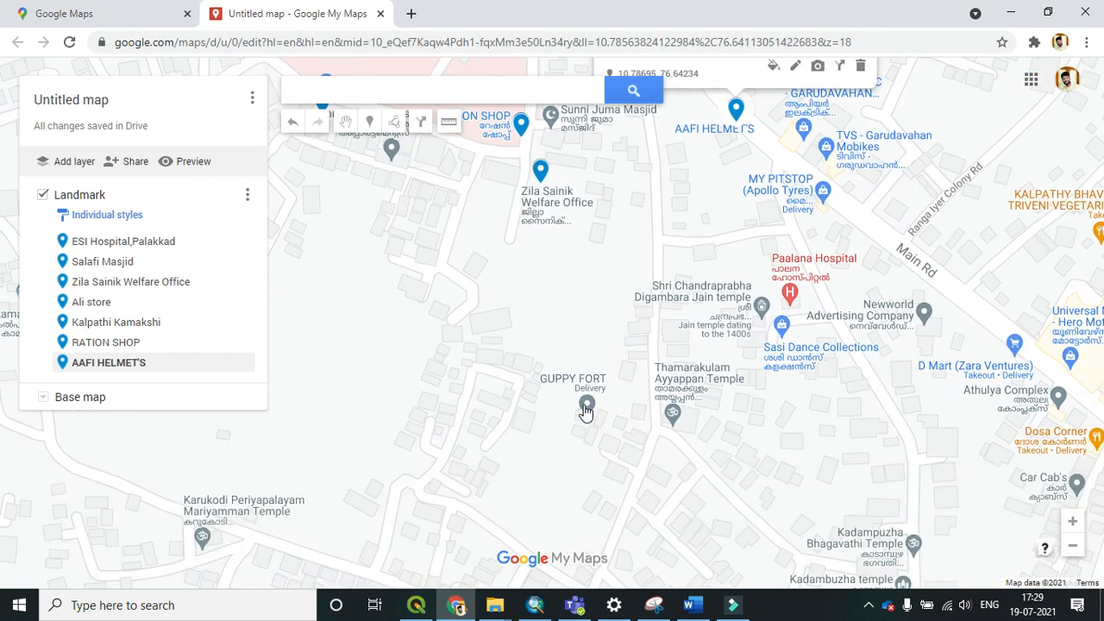
click(591, 417)
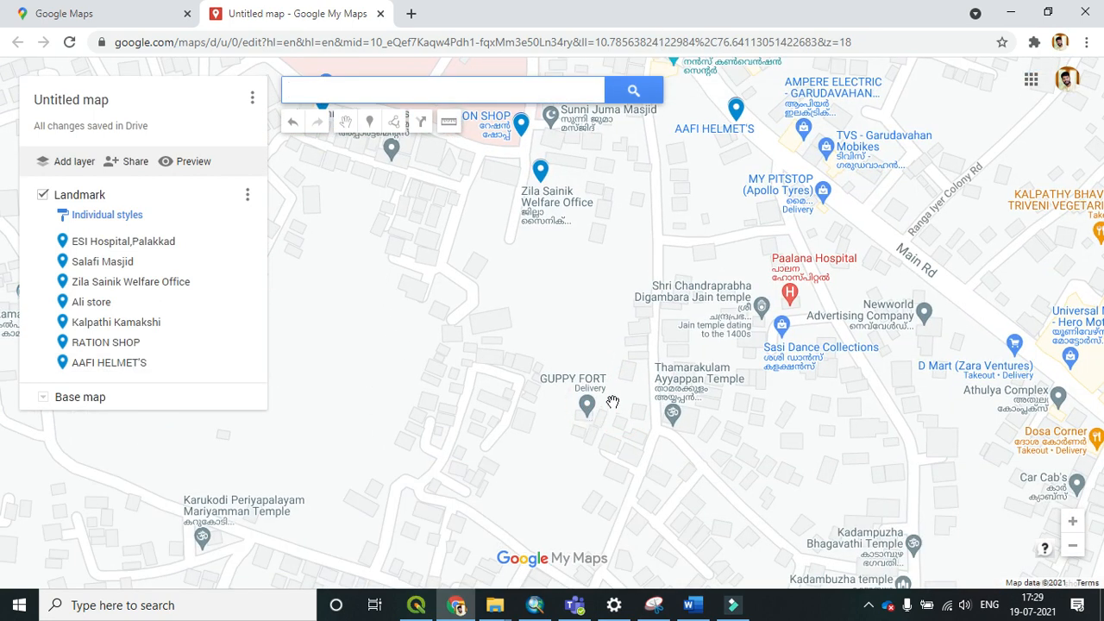
click(587, 402)
click(523, 379)
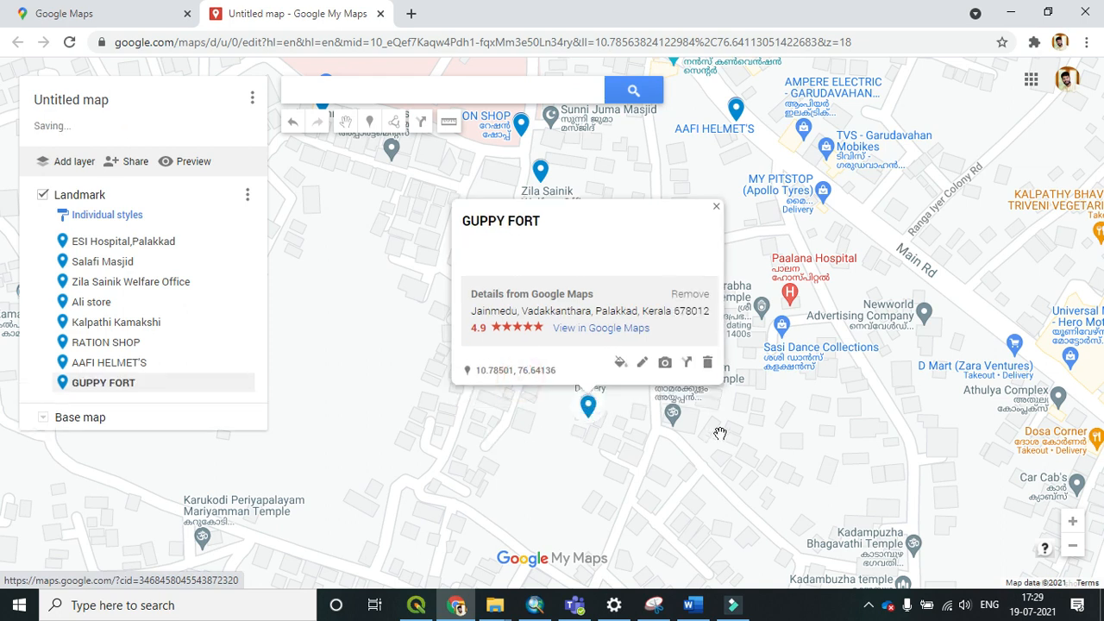
Add the Newworld Advertising Company place east of Paalana Hospital to the Landmark layer and close its details.
click(925, 314)
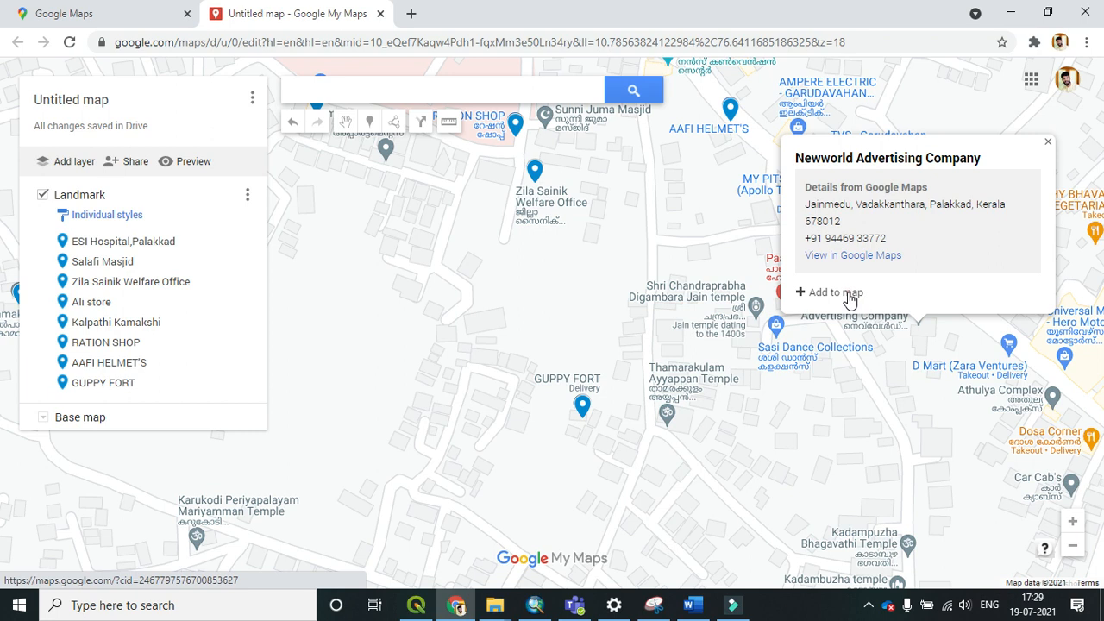
click(841, 294)
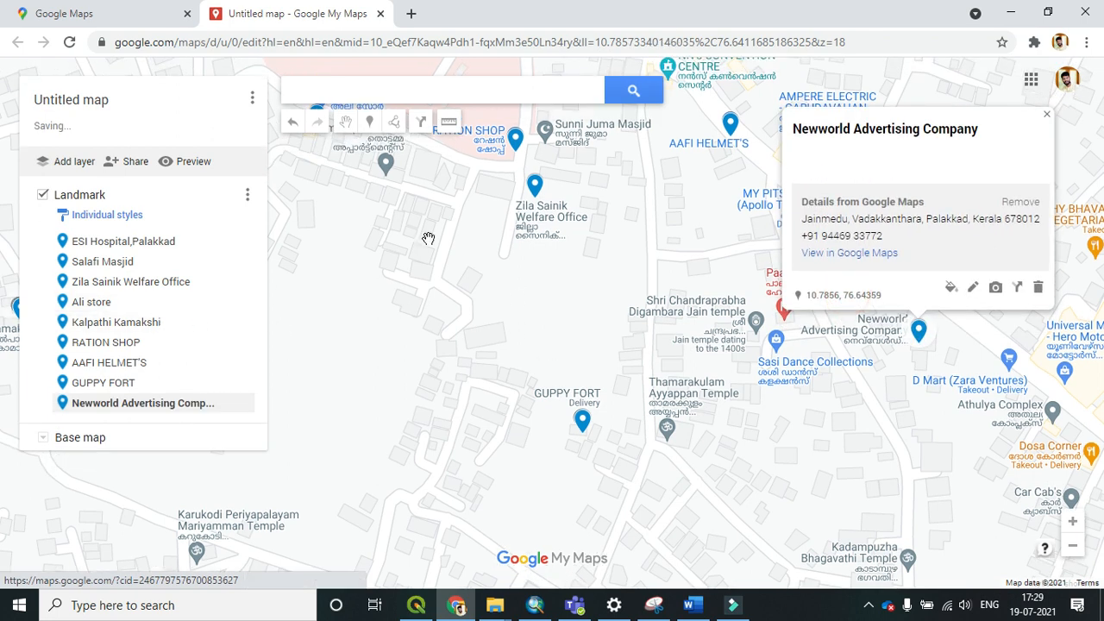
click(1047, 115)
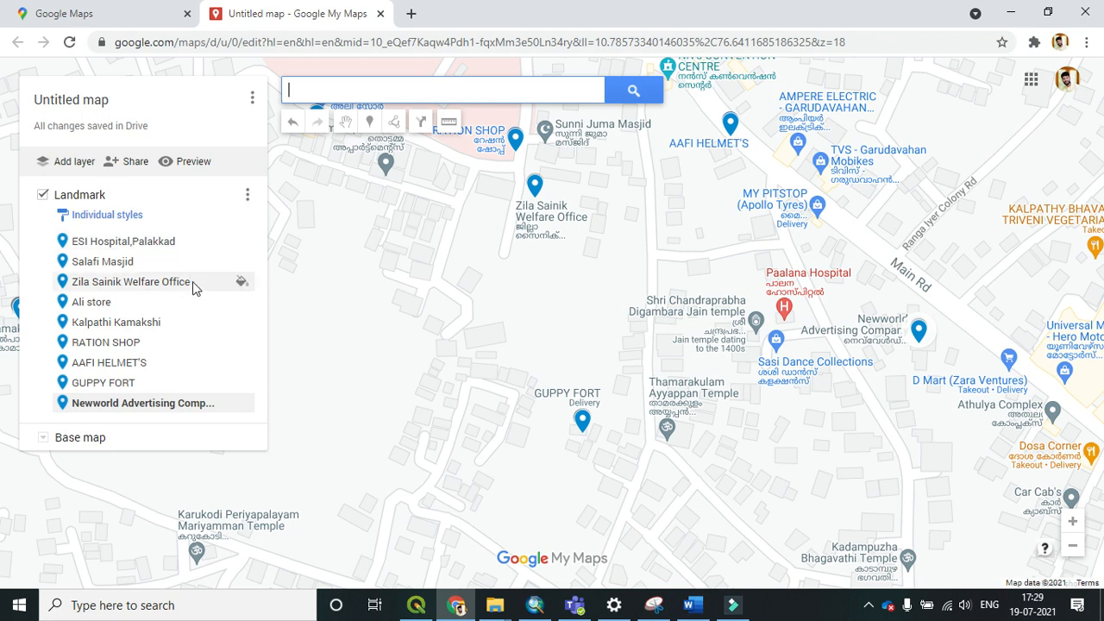
click(247, 198)
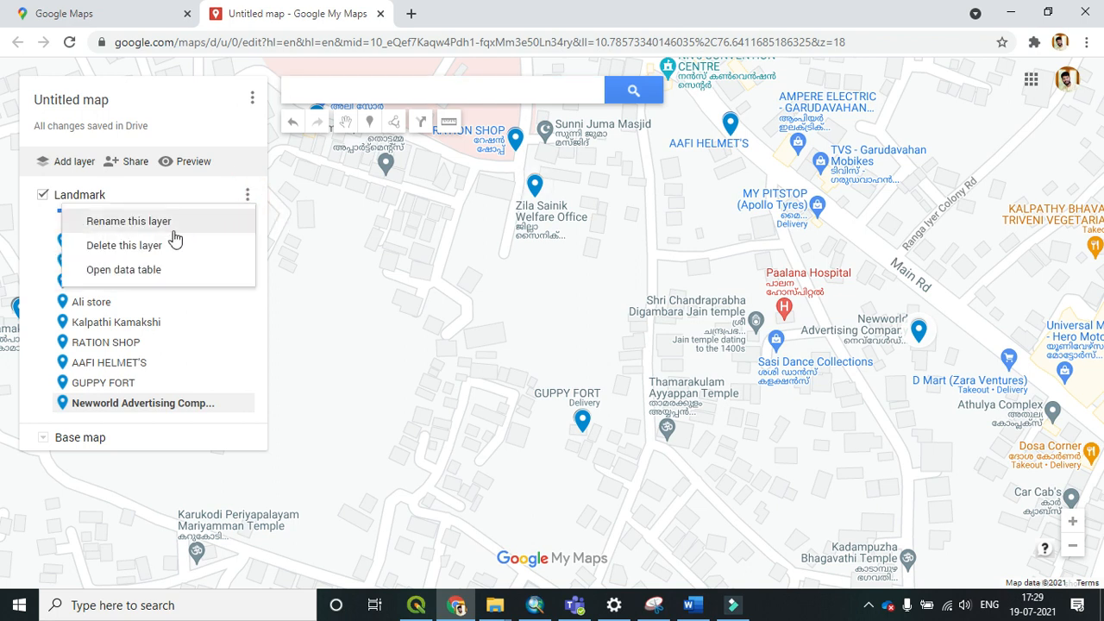
click(246, 136)
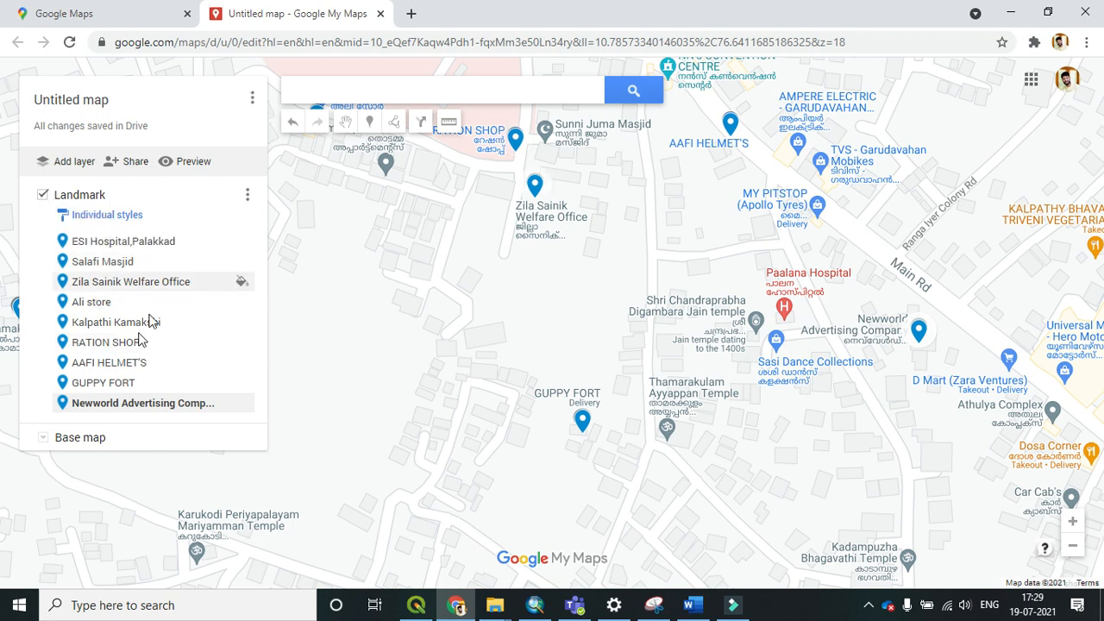
Export only the Landmark layer as KML instead of KMZ and show the downloaded Landmark.kml in its folder.
click(252, 97)
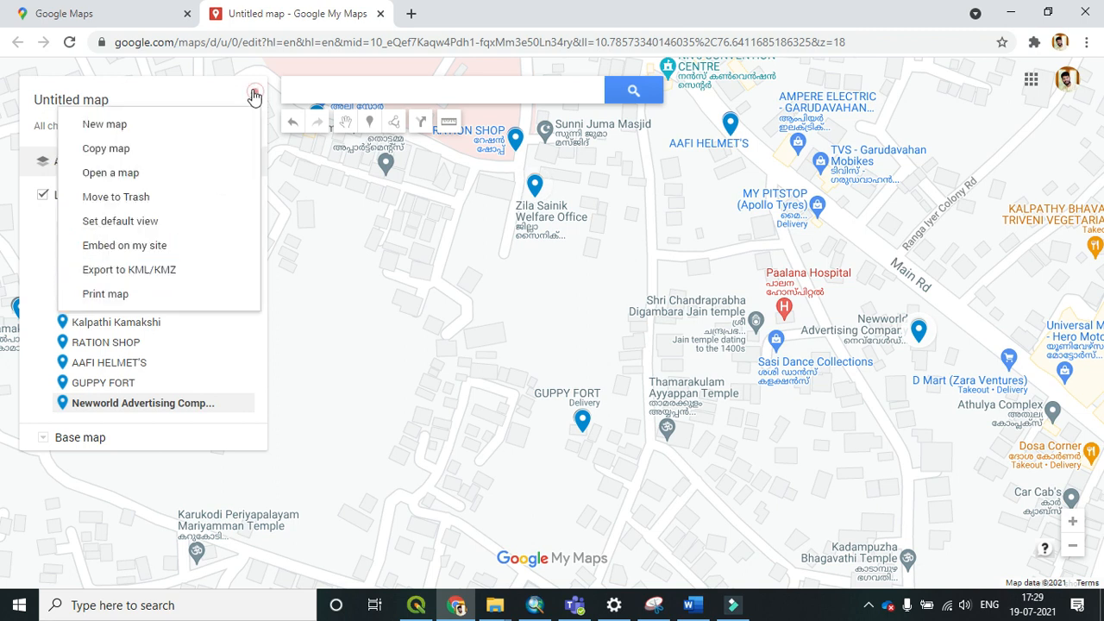
click(172, 276)
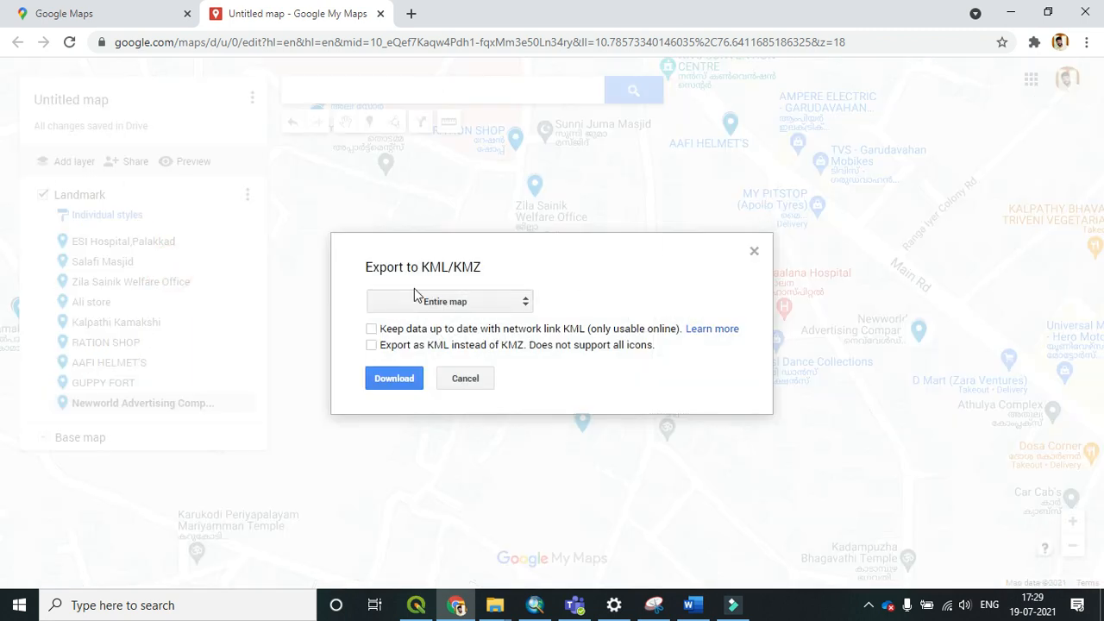
click(484, 303)
click(442, 333)
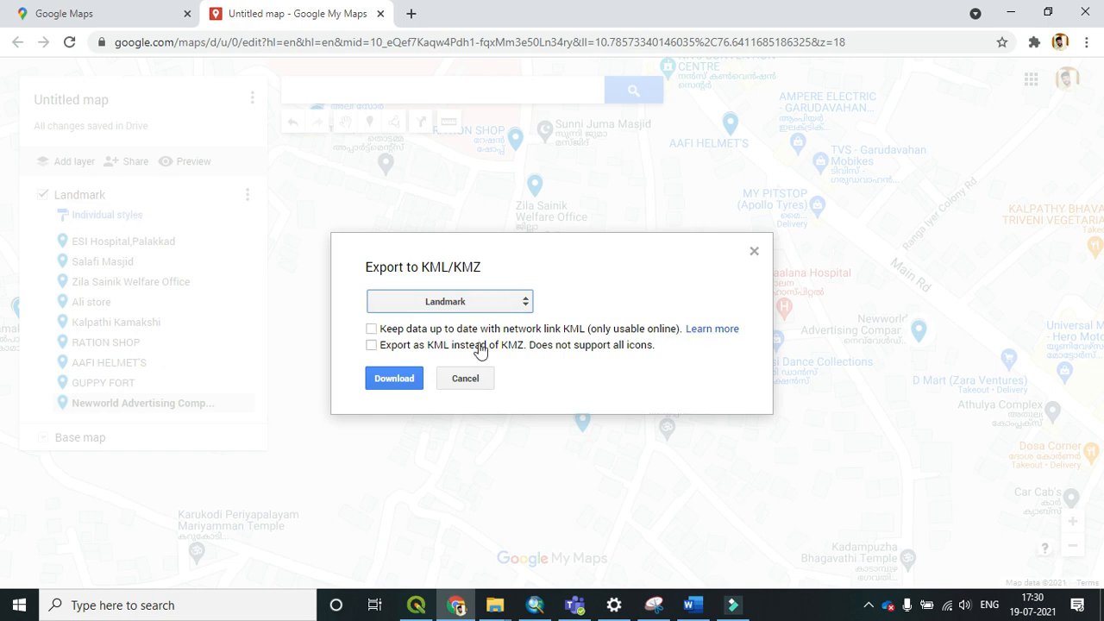
click(371, 346)
click(397, 379)
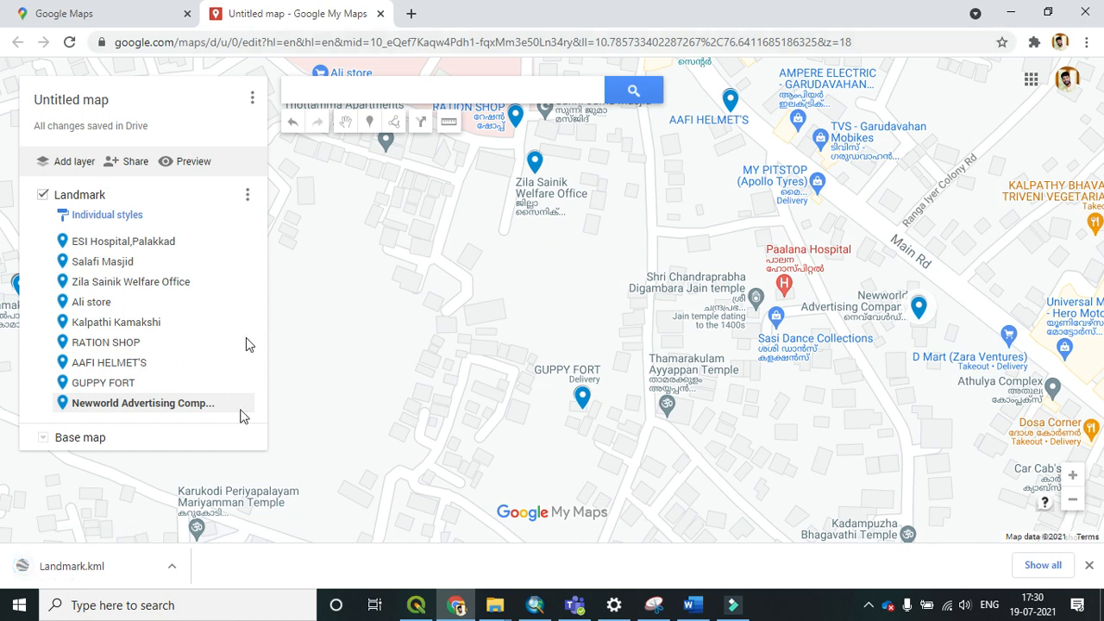
click(173, 569)
click(296, 513)
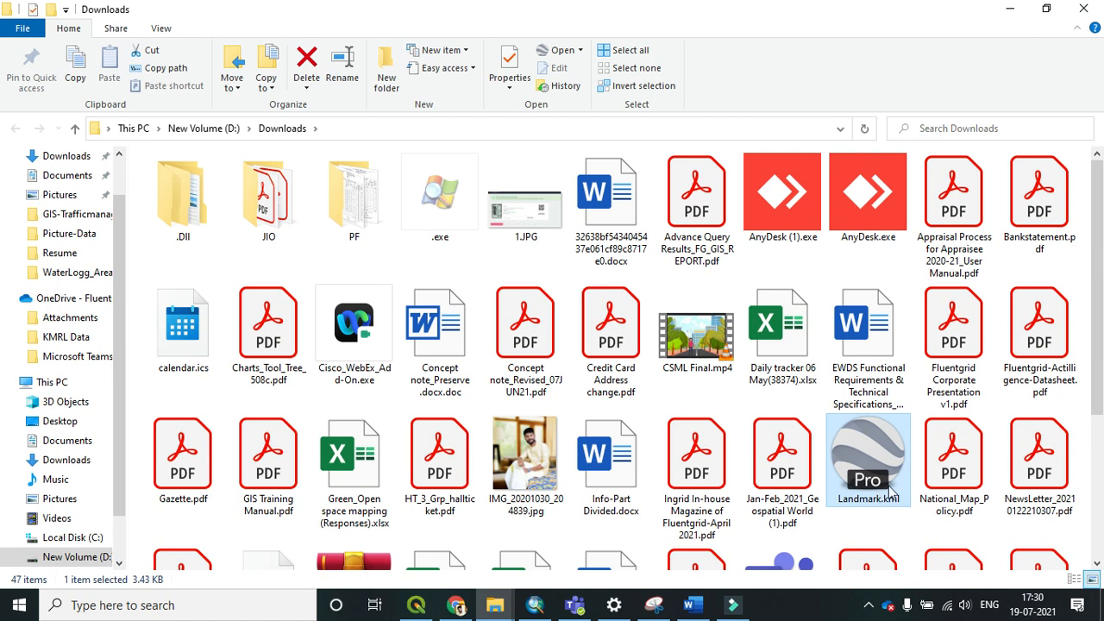
Switch to QGIS, collapse the Flood_plain layer's legend and hide that layer.
click(417, 606)
scroll(141, 403, up, 10)
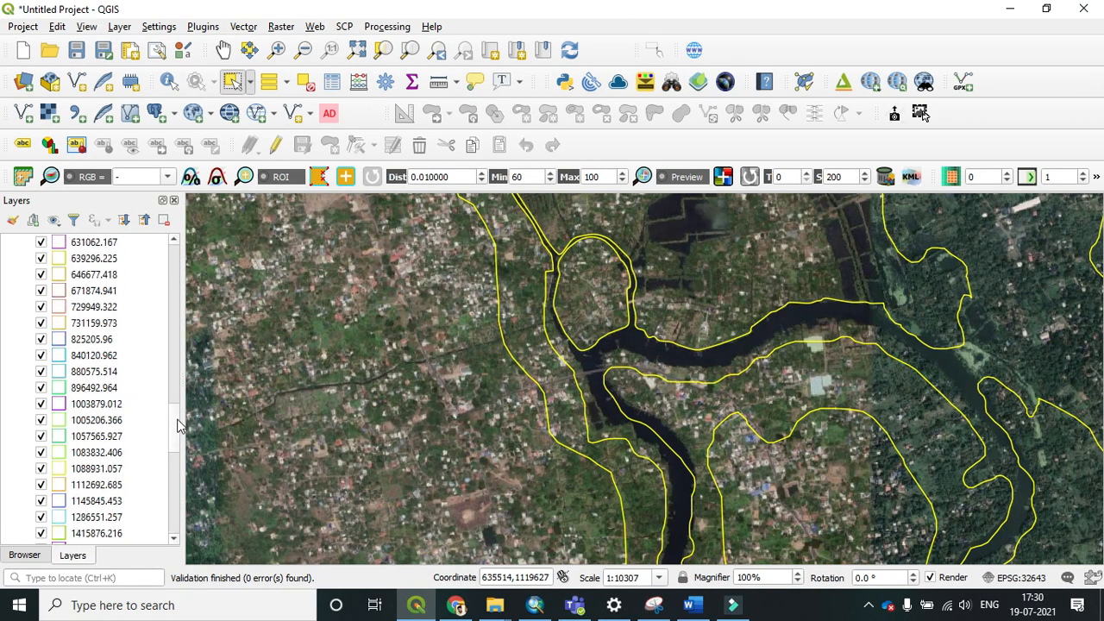
scroll(175, 421, up, 10)
click(10, 243)
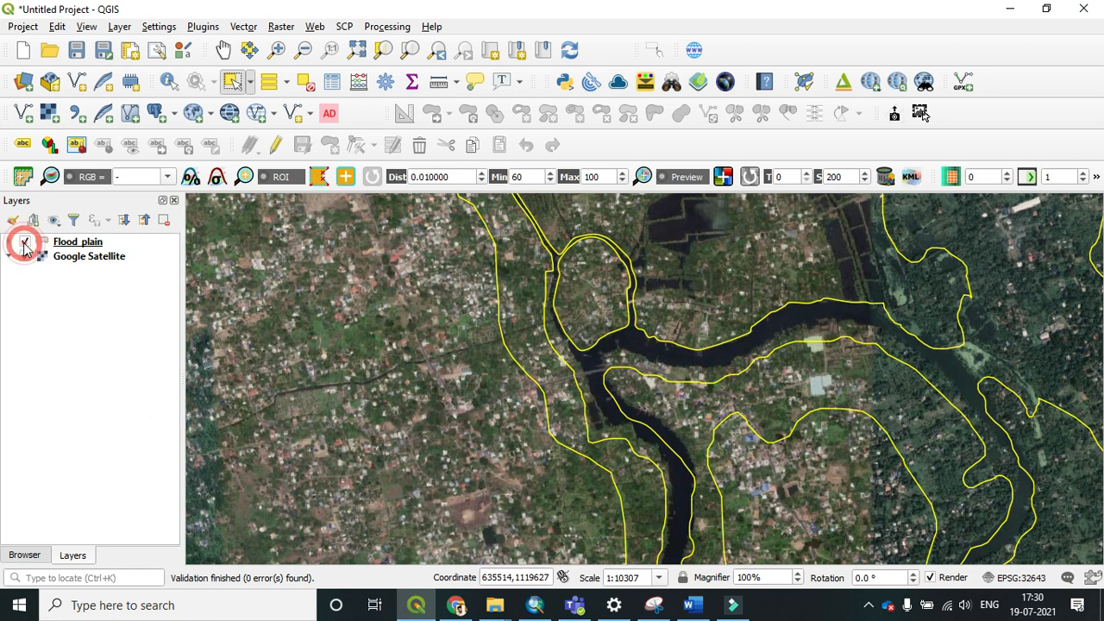
click(25, 241)
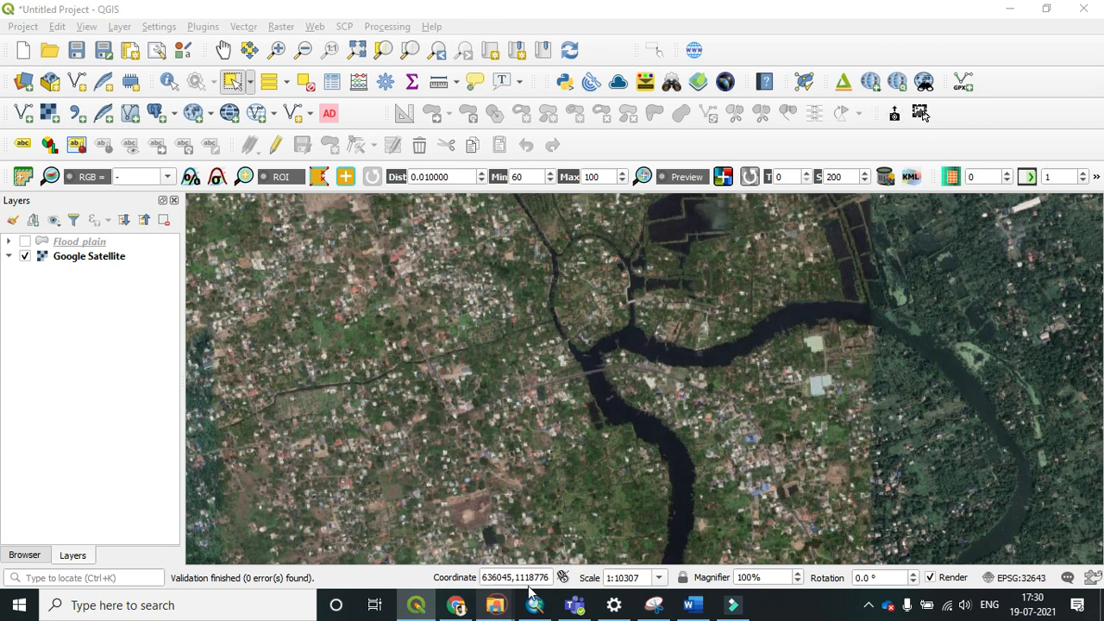
Switch to the Downloads folder in File Explorer, copy Landmark.kml and open the Analysis folder on drive E.
mouse_move(494, 609)
mouse_move(337, 553)
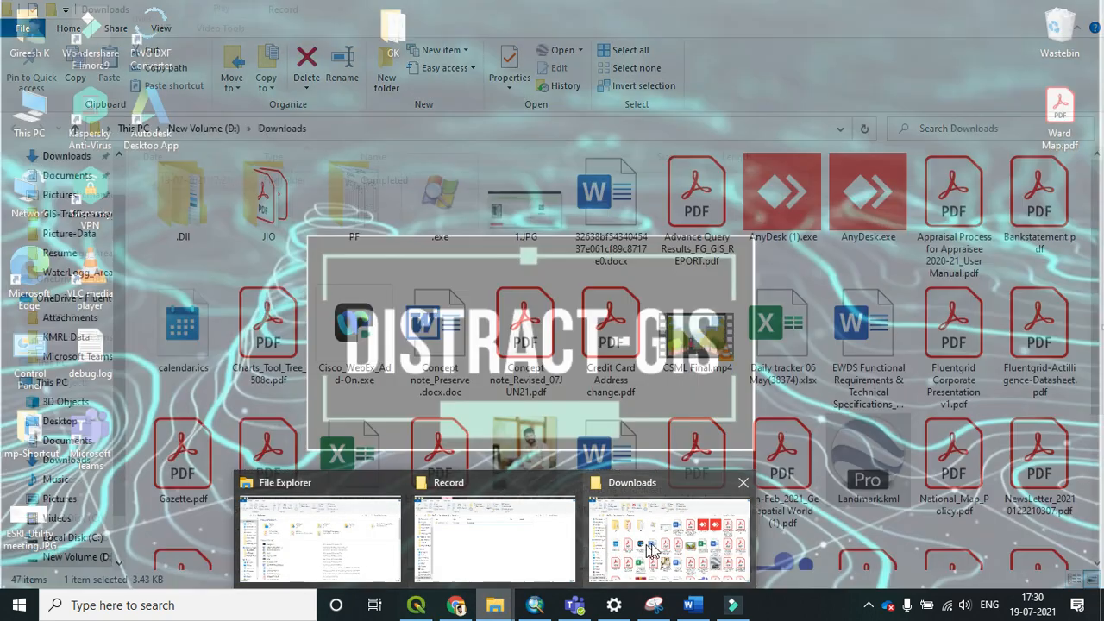
click(664, 542)
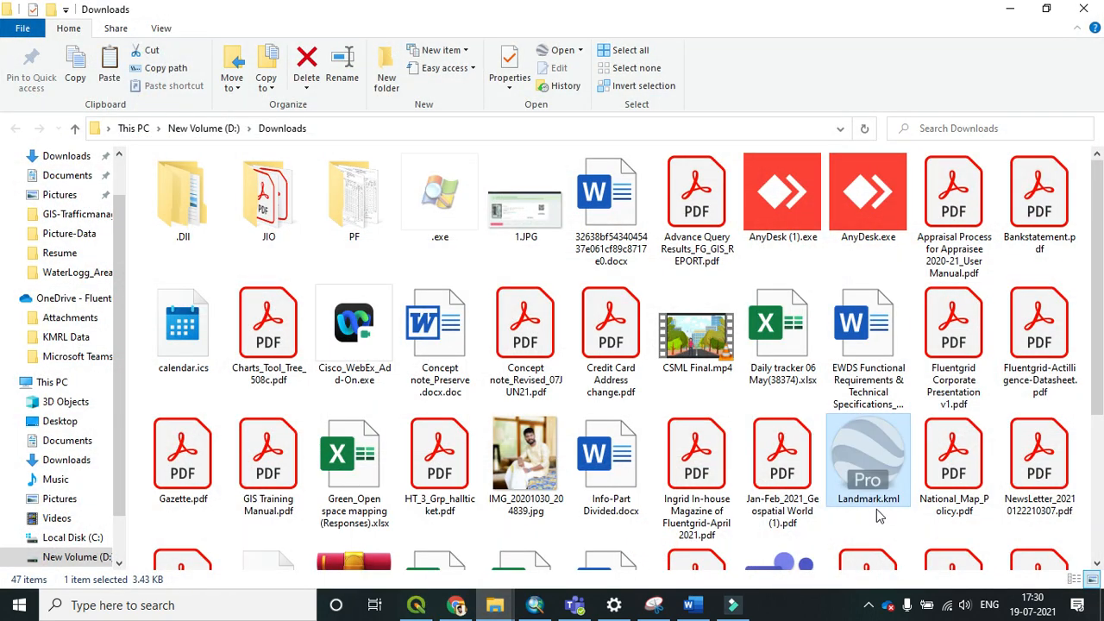
click(71, 382)
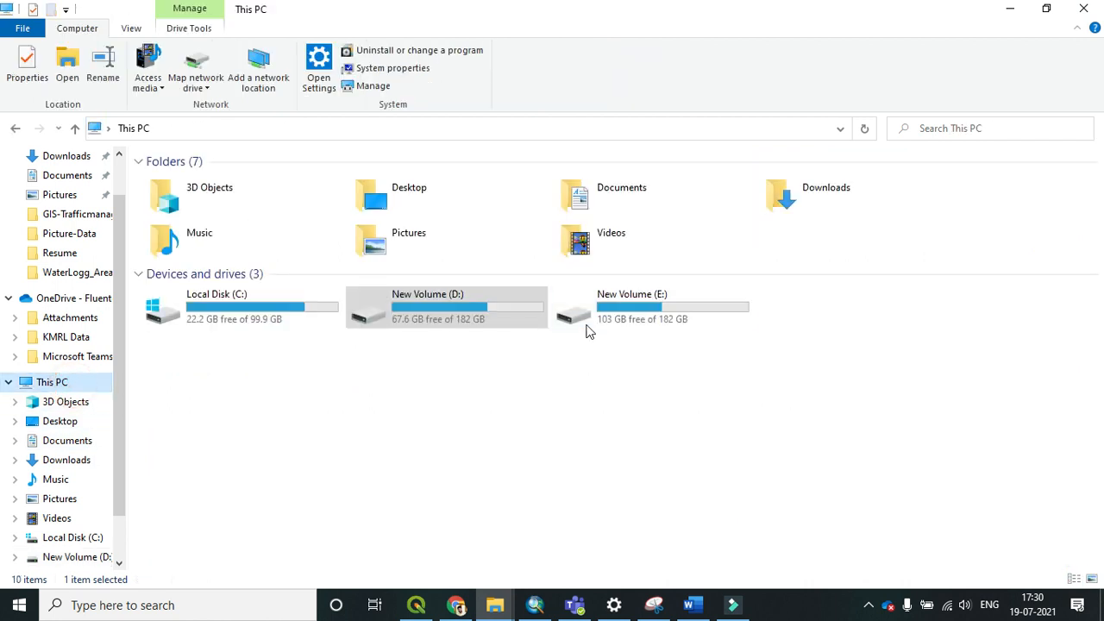
double_click(636, 320)
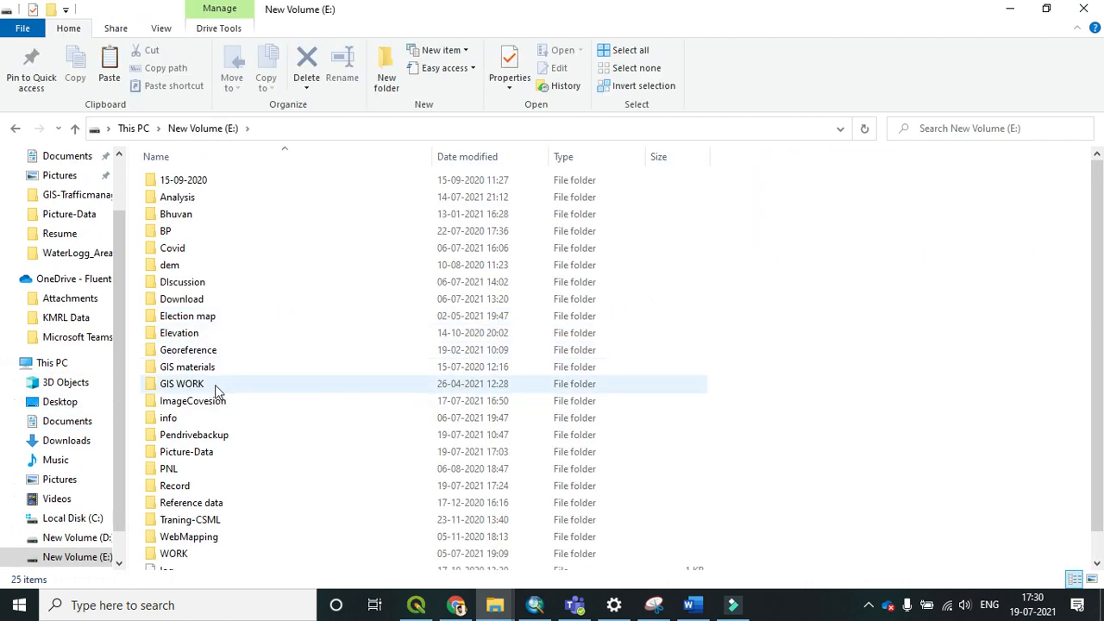
double_click(208, 197)
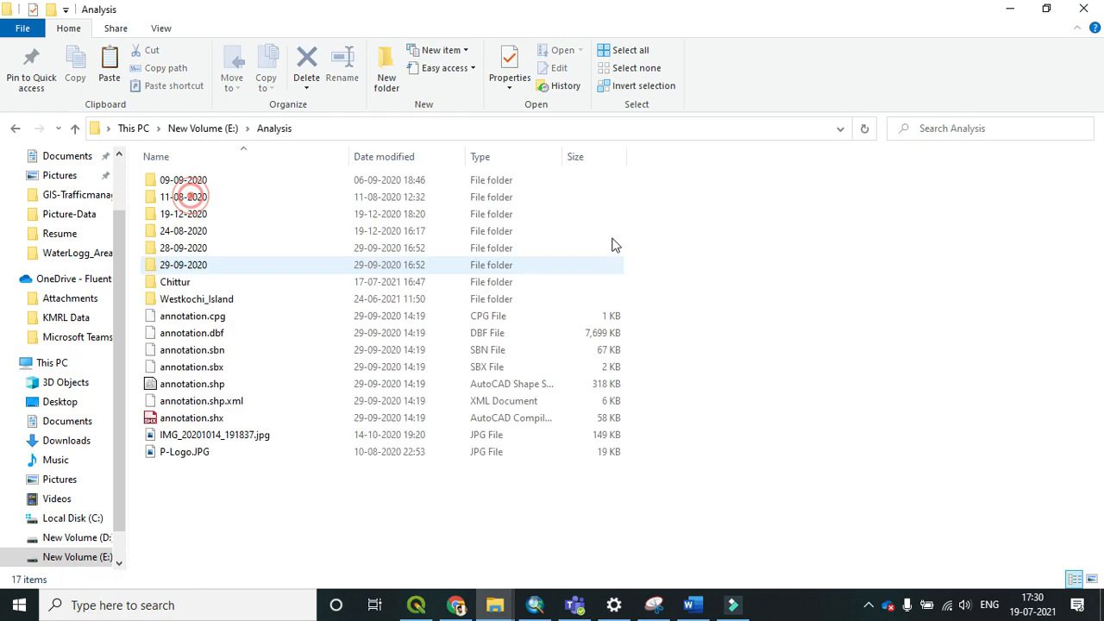
Create a new folder named 19-07-2021 inside the Analysis folder.
click(387, 86)
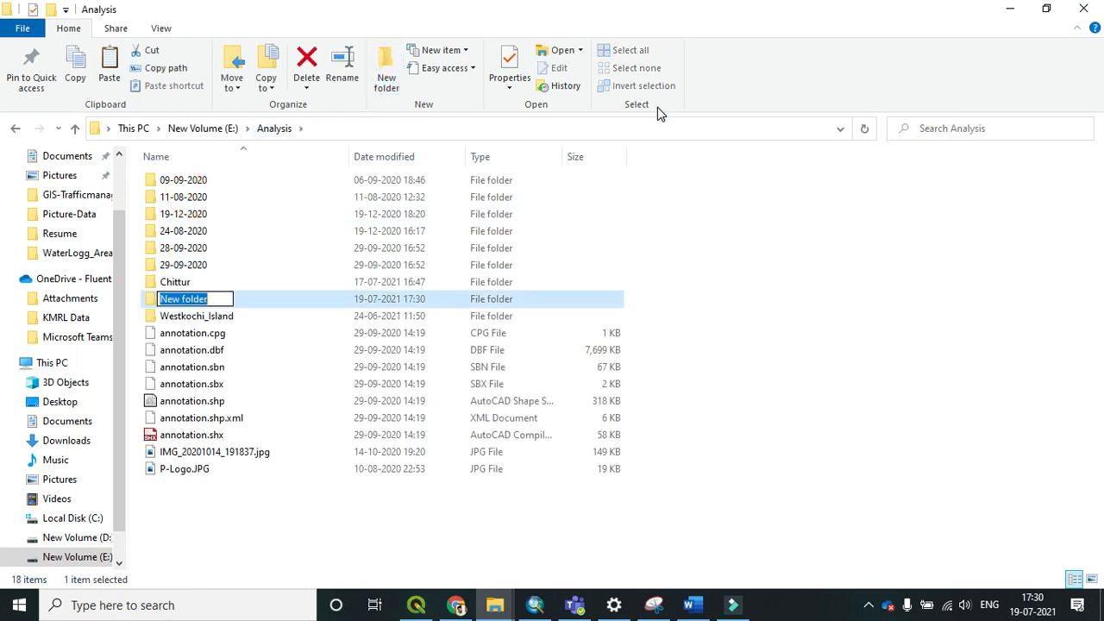
text(19-07-2)
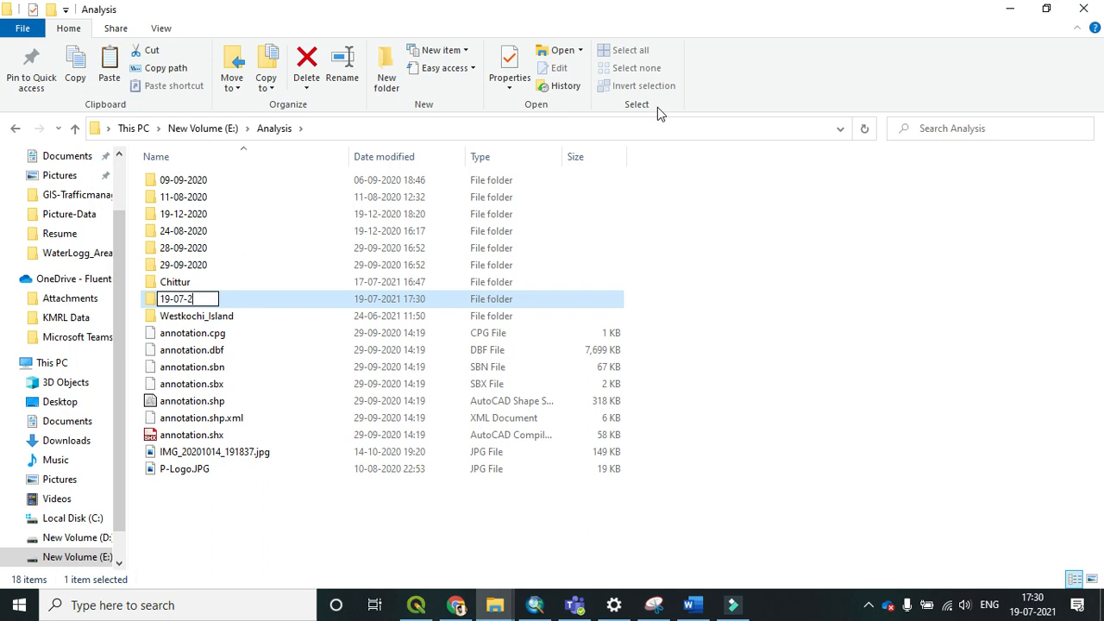
text(021)
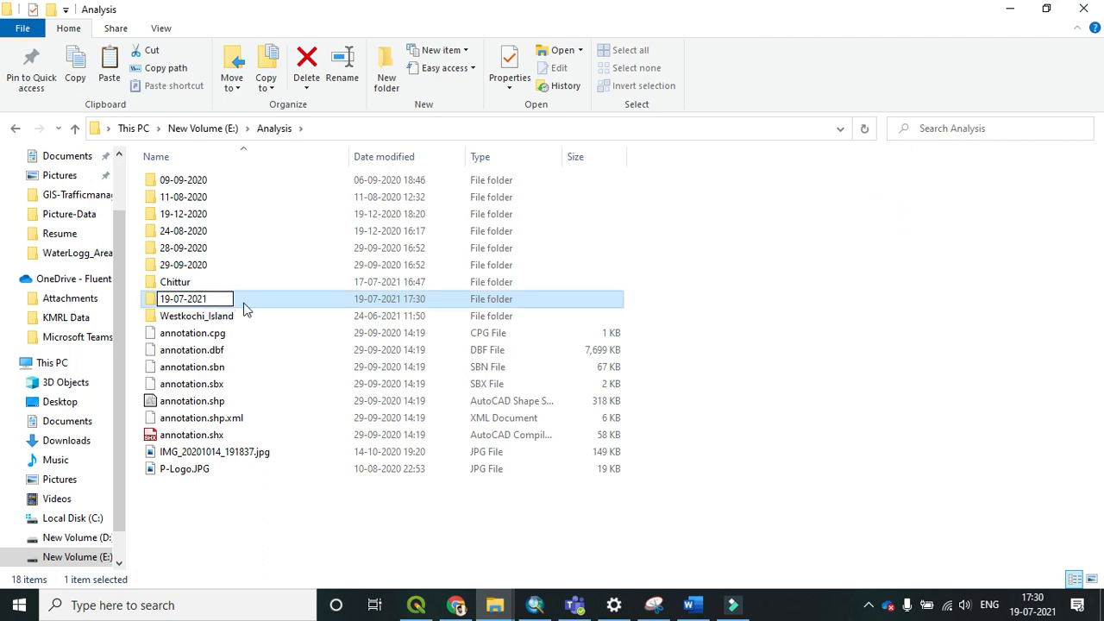
key(Return)
click(212, 298)
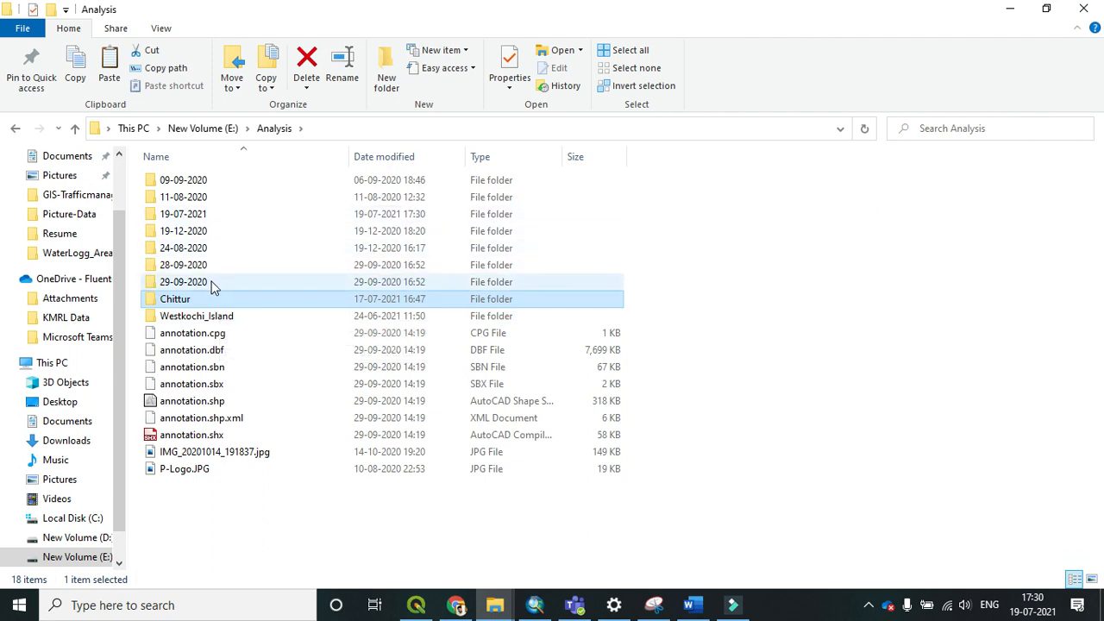
Paste Landmark.kml into the 19-07-2021 folder and copy that folder's path.
double_click(205, 215)
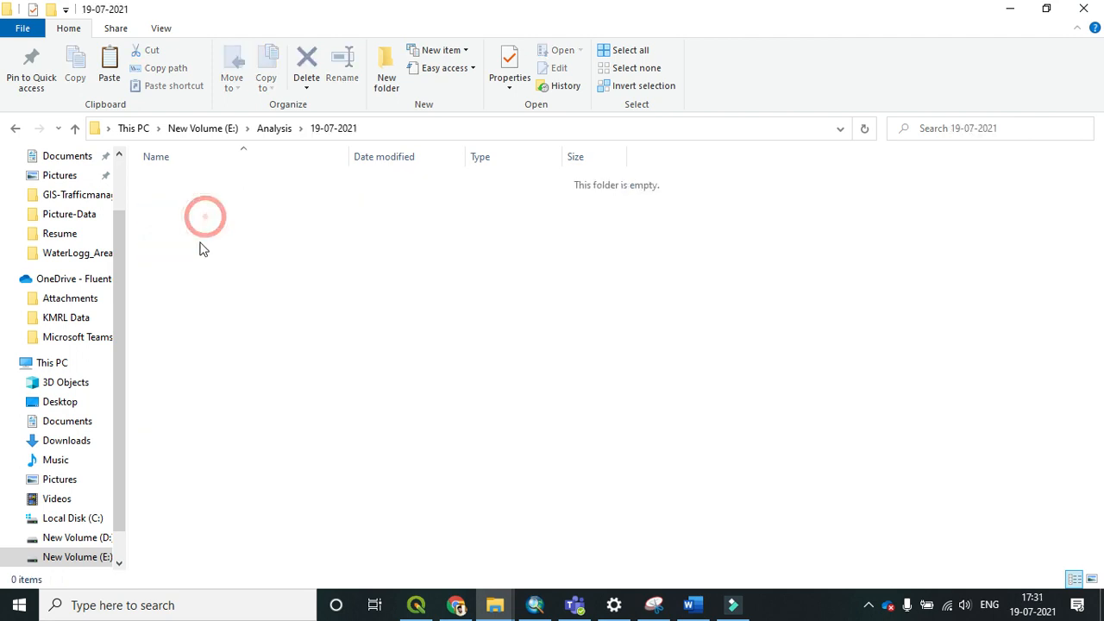
key(ctrl+v)
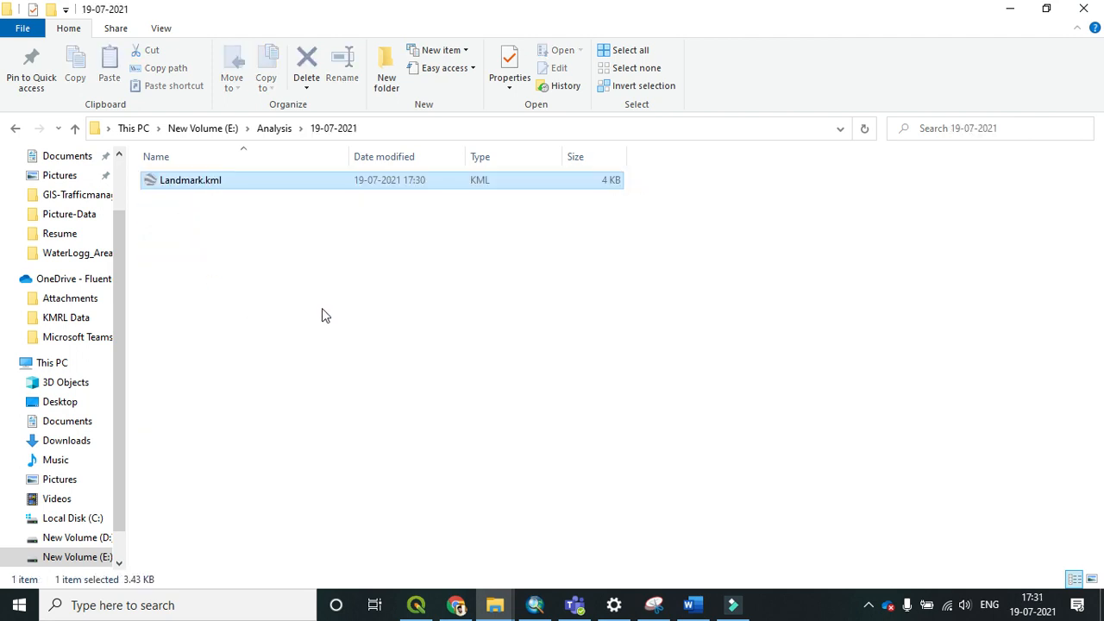
click(400, 131)
key(ctrl+c)
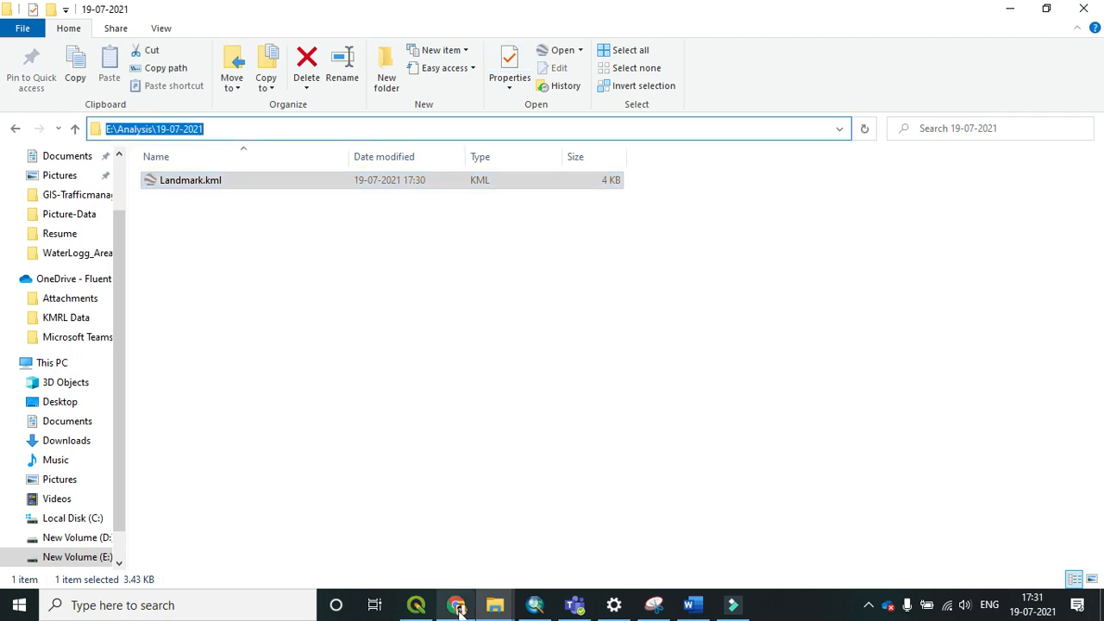
Switch to QGIS and add Landmark.kml from E:\Analysis\19-07-2021 as a vector layer.
click(415, 605)
click(24, 113)
click(896, 294)
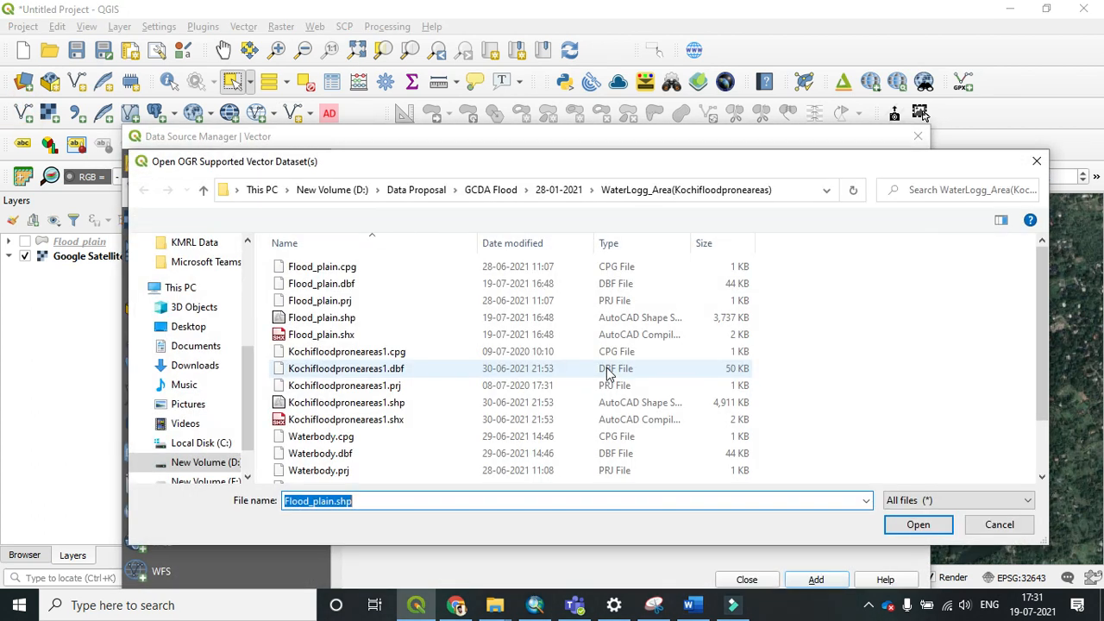
key(ctrl+v)
click(898, 528)
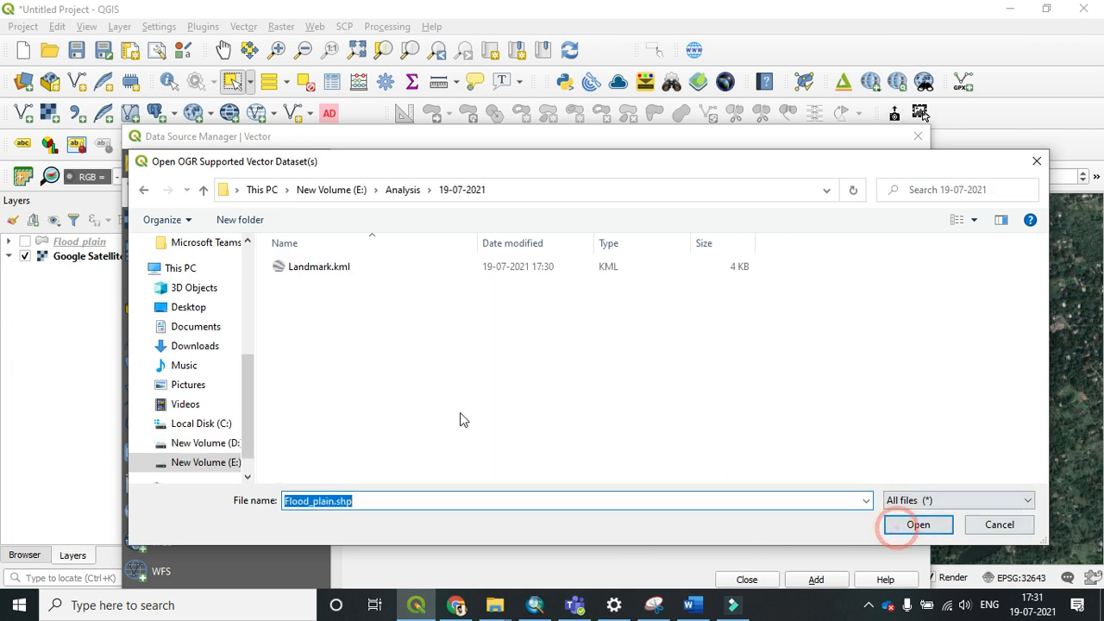
click(316, 267)
click(918, 526)
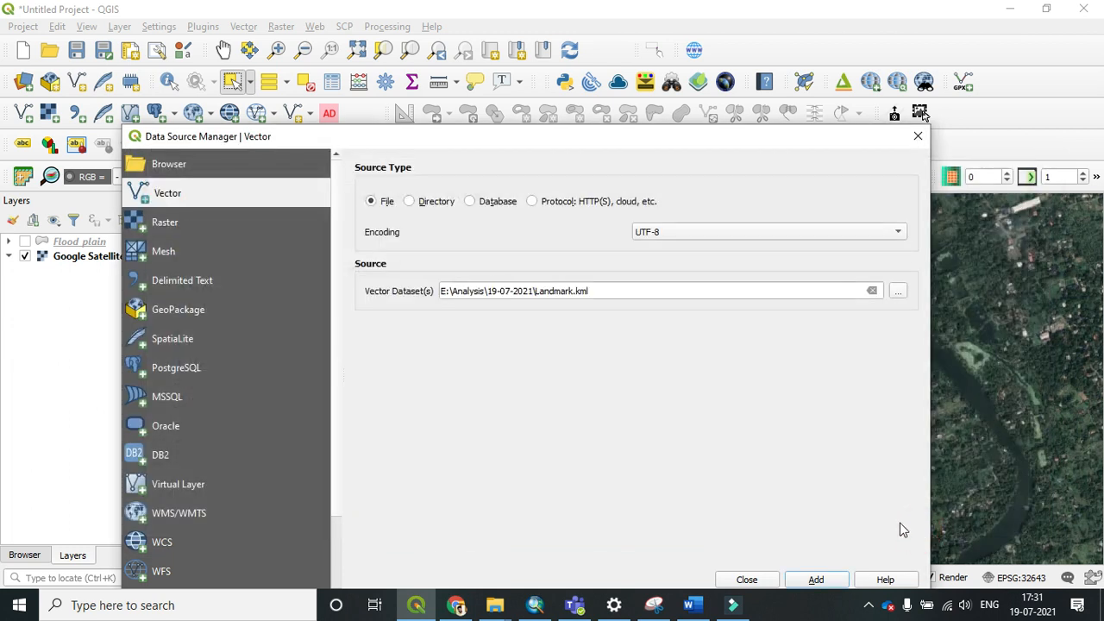
click(828, 585)
click(921, 136)
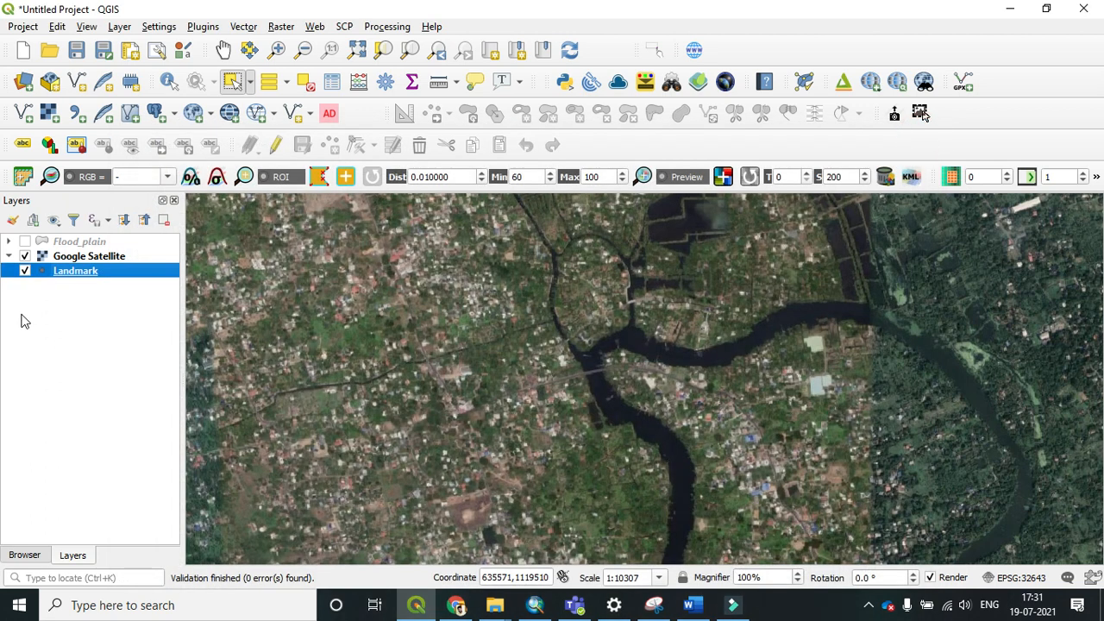
Hide the Google Satellite layer and add the Esri Standard XYZ tiles as a basemap beneath the Landmark layer.
click(26, 257)
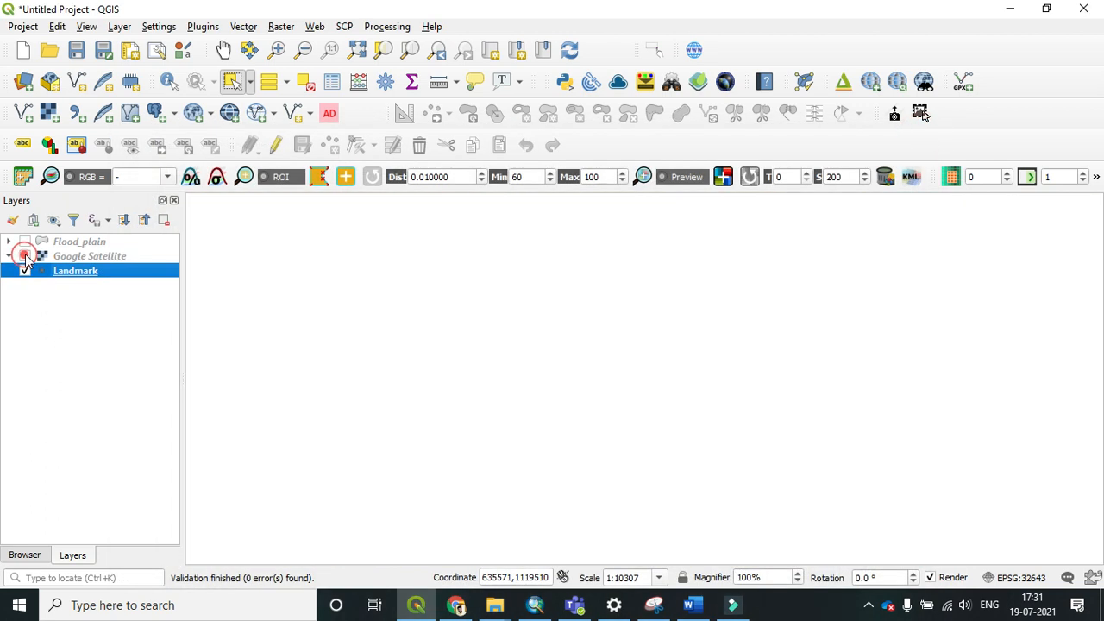
click(24, 555)
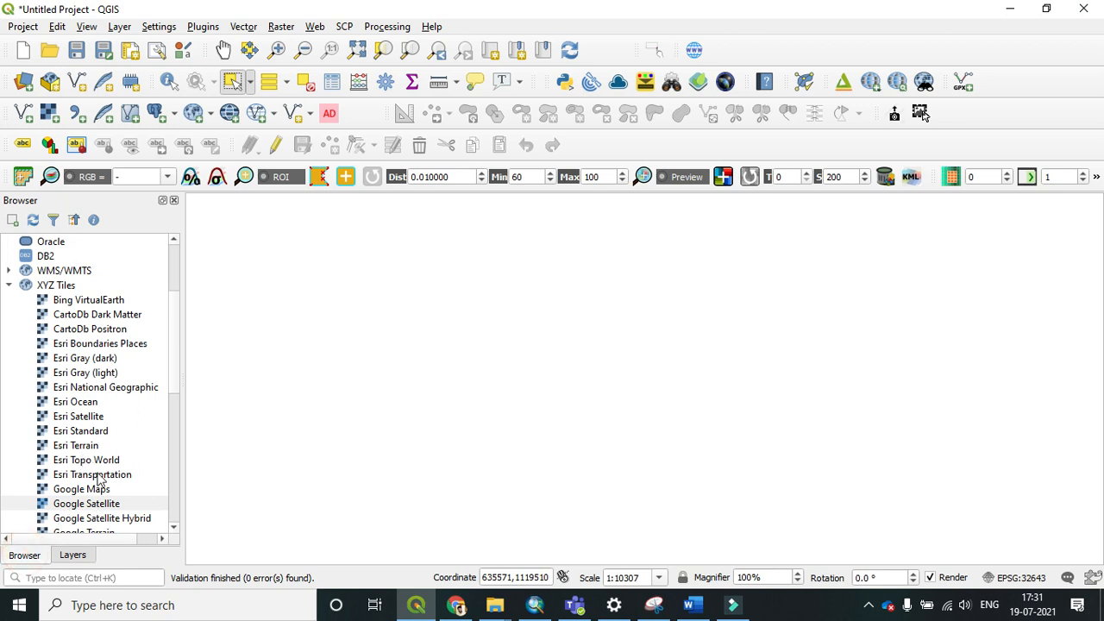
double_click(95, 432)
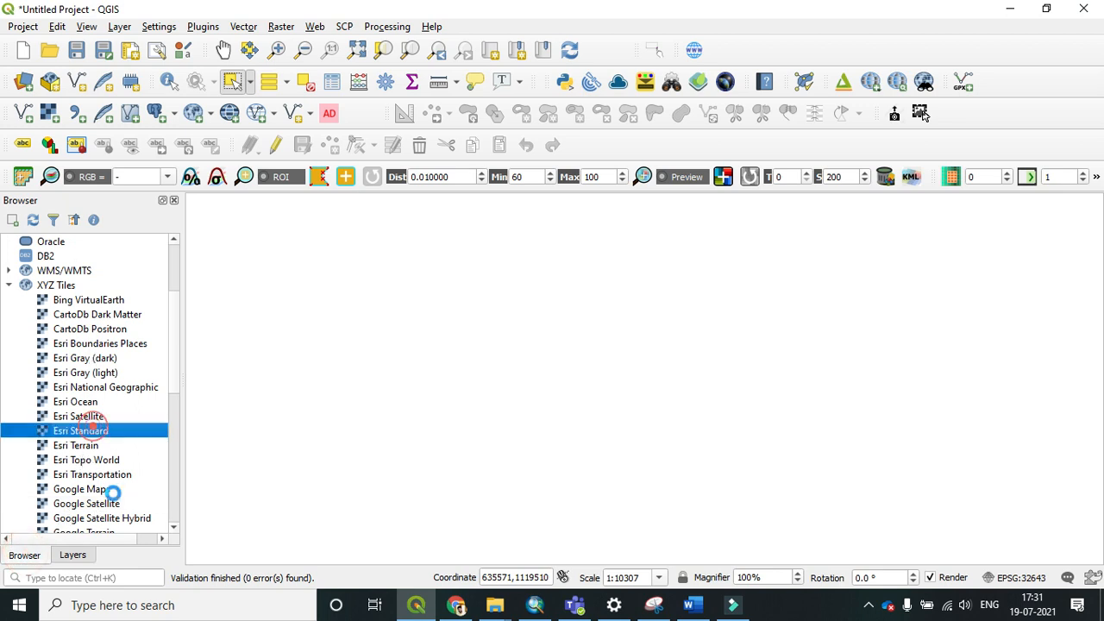
click(86, 555)
mouse_move(102, 281)
mouse_down()
mouse_move(96, 318)
mouse_move(86, 294)
mouse_up()
Zoom the map to the Landmark layer and examine its points over the Esri Standard basemap.
click(79, 271)
right_click(89, 272)
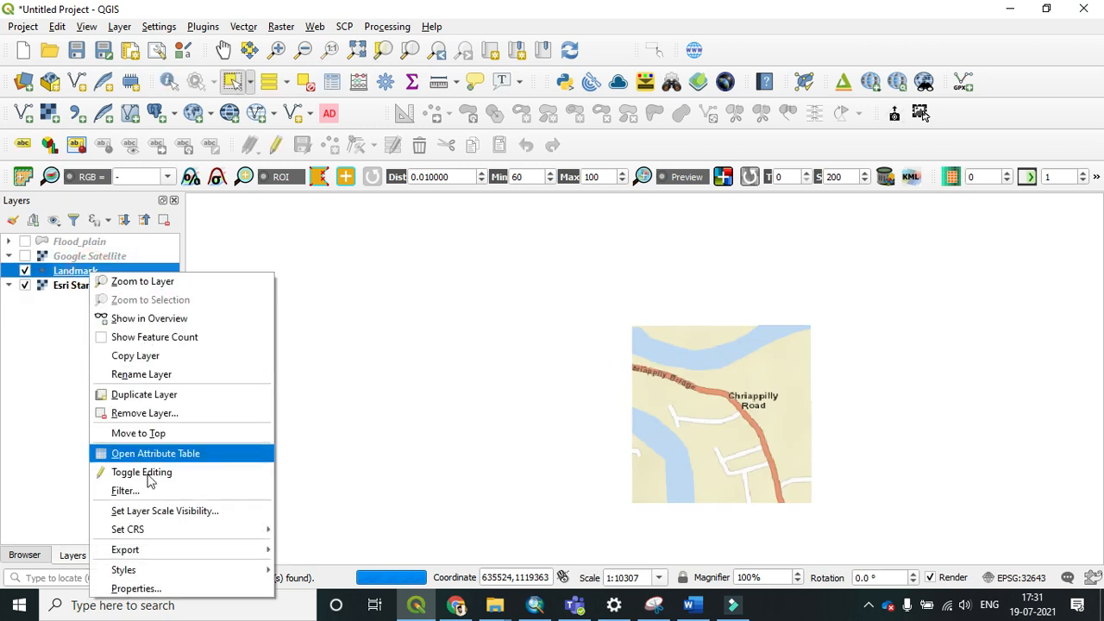
mouse_move(148, 551)
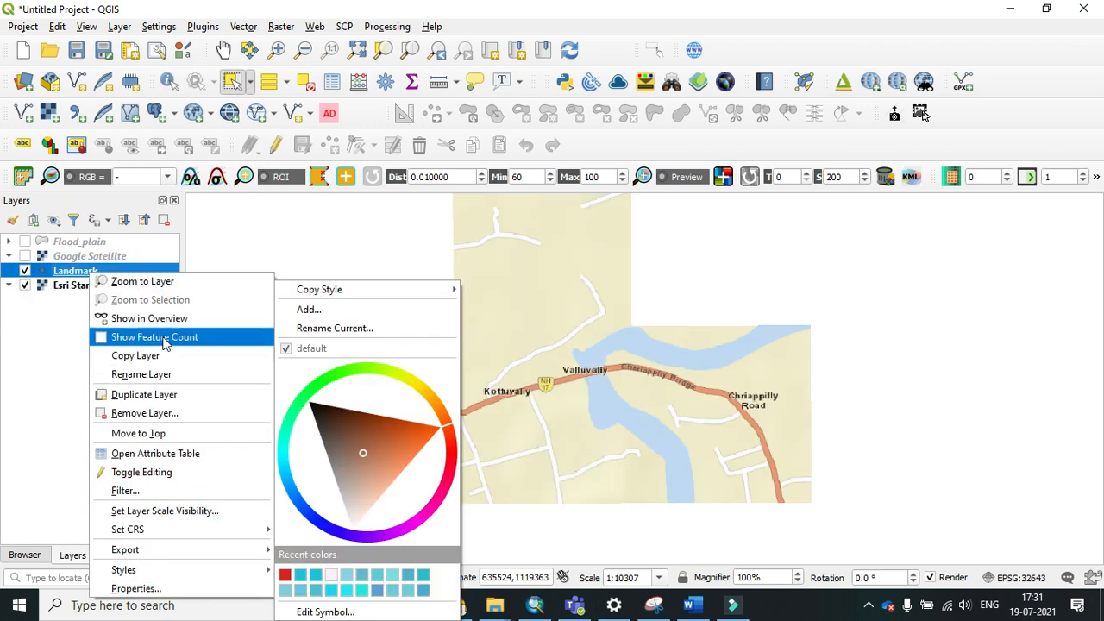
click(171, 281)
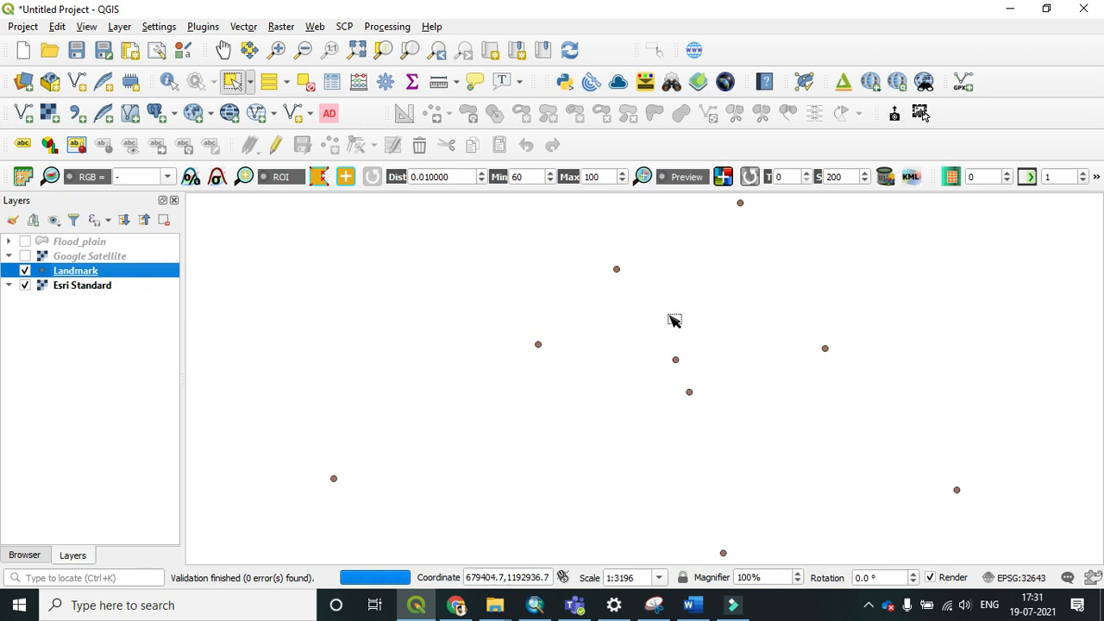
scroll(670, 320, down, 1)
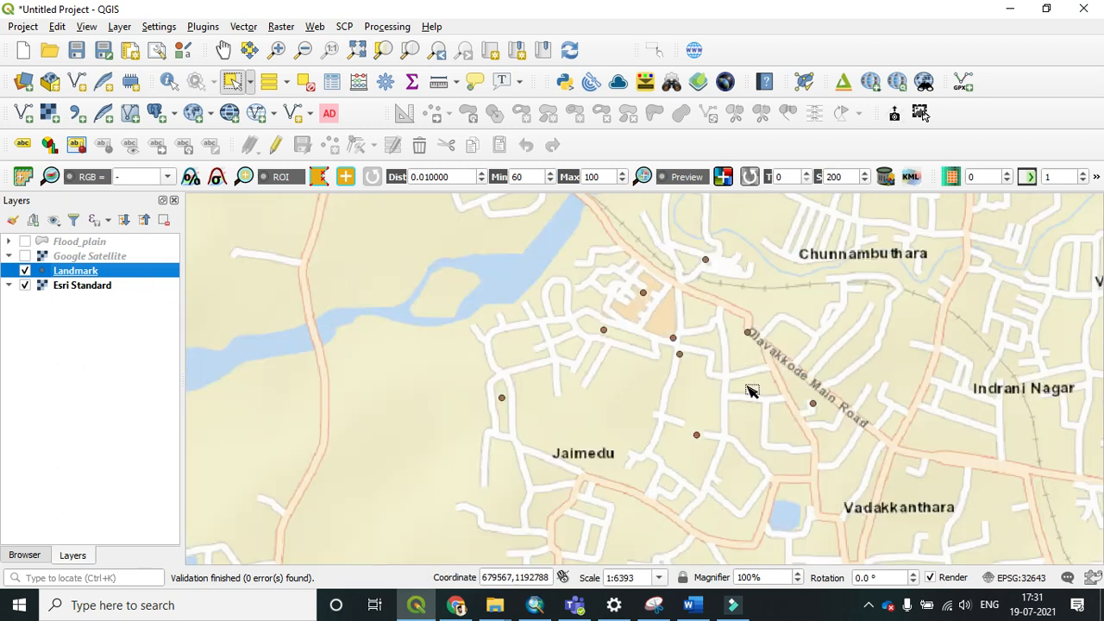
drag(752, 388, 690, 397)
Start exporting the Landmark layer's features to a new file in ESRI Shapefile format.
right_click(79, 272)
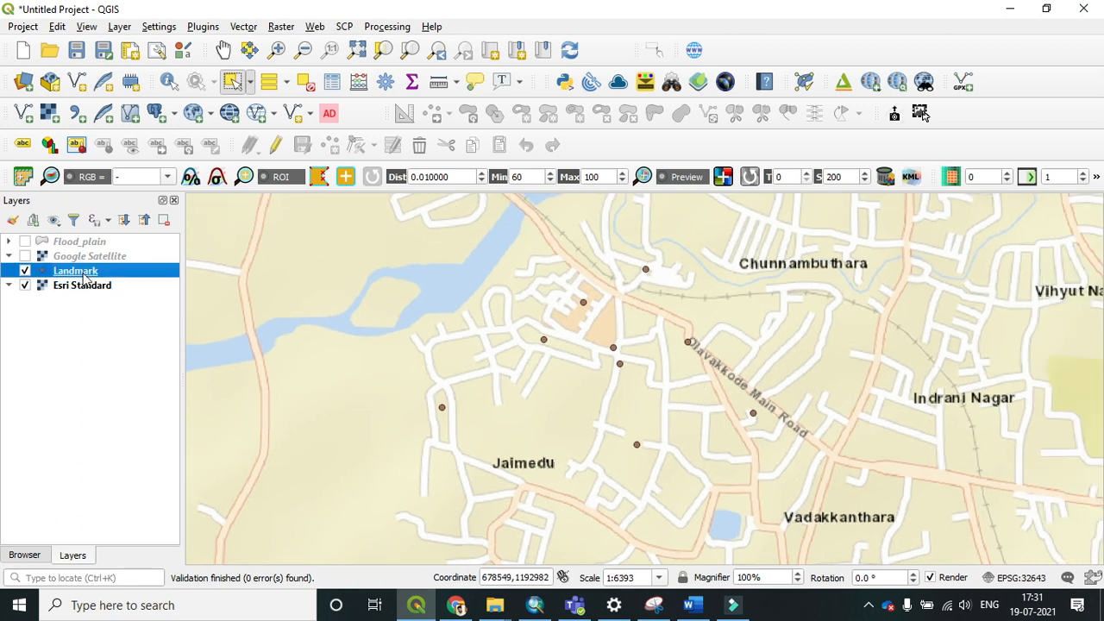
click(146, 549)
click(382, 554)
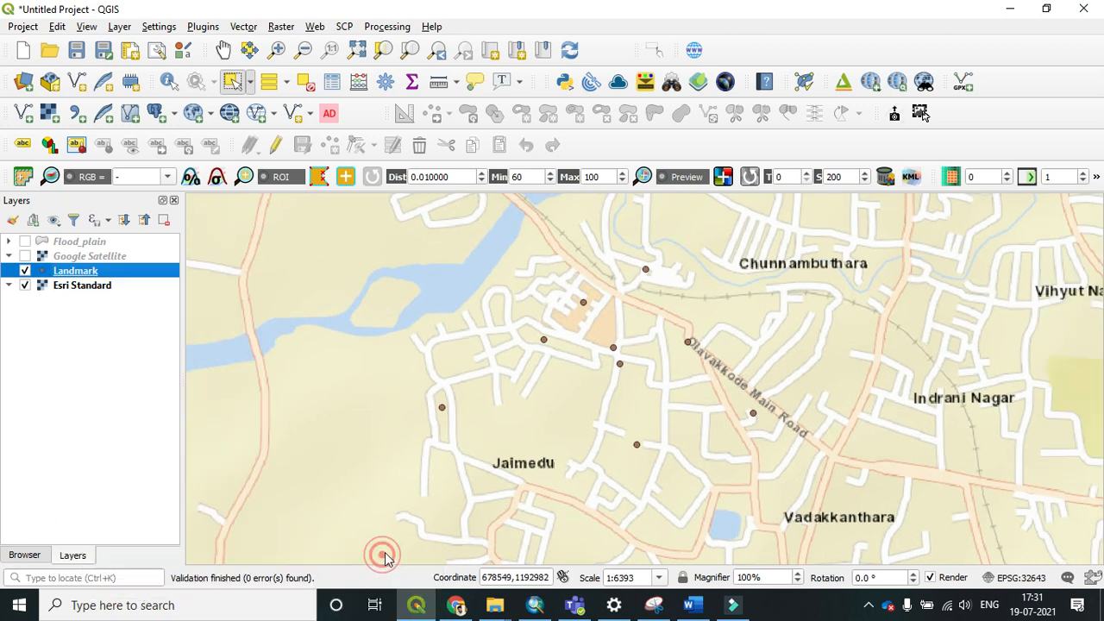
click(806, 76)
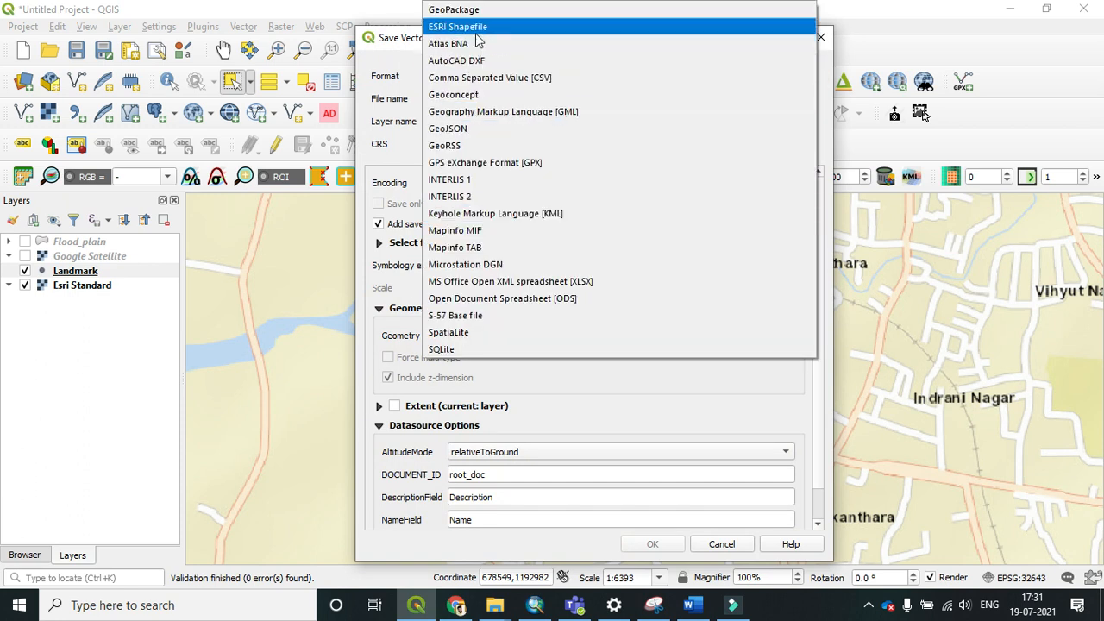
click(476, 29)
Set the export's output file to landmark in the E:\Analysis\19-07-2021 folder.
click(808, 99)
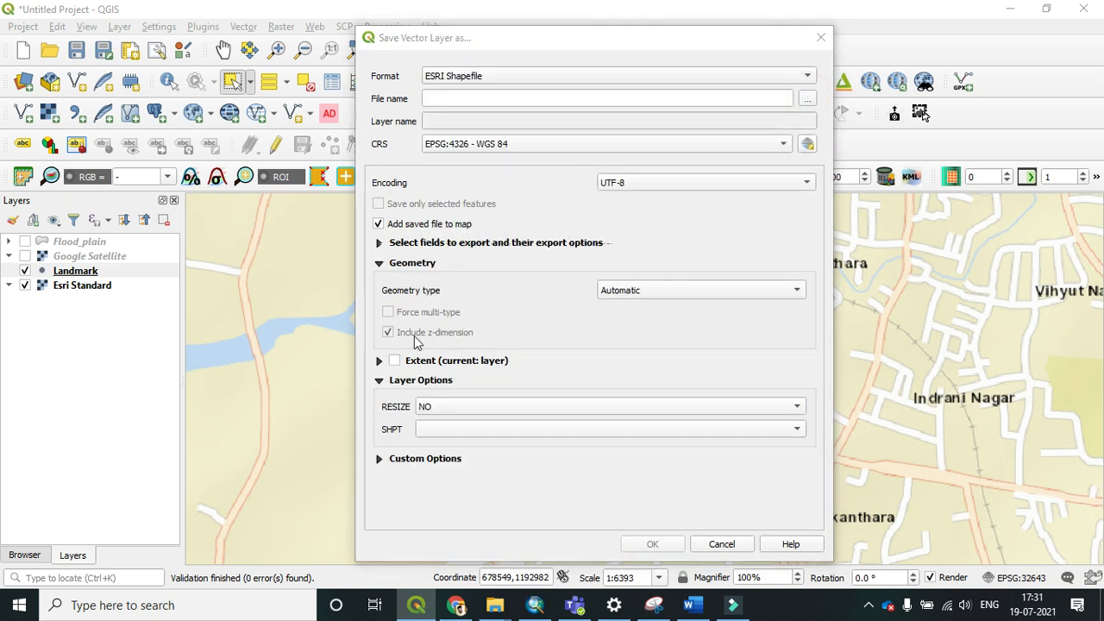
key(ctrl+v)
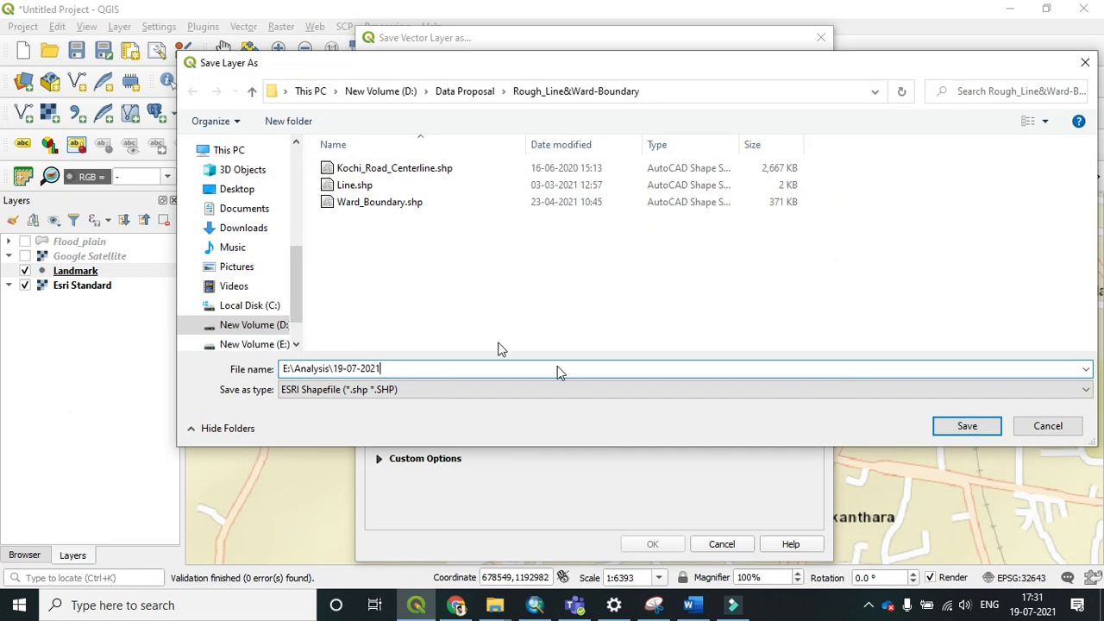
click(957, 424)
click(347, 372)
text(S)
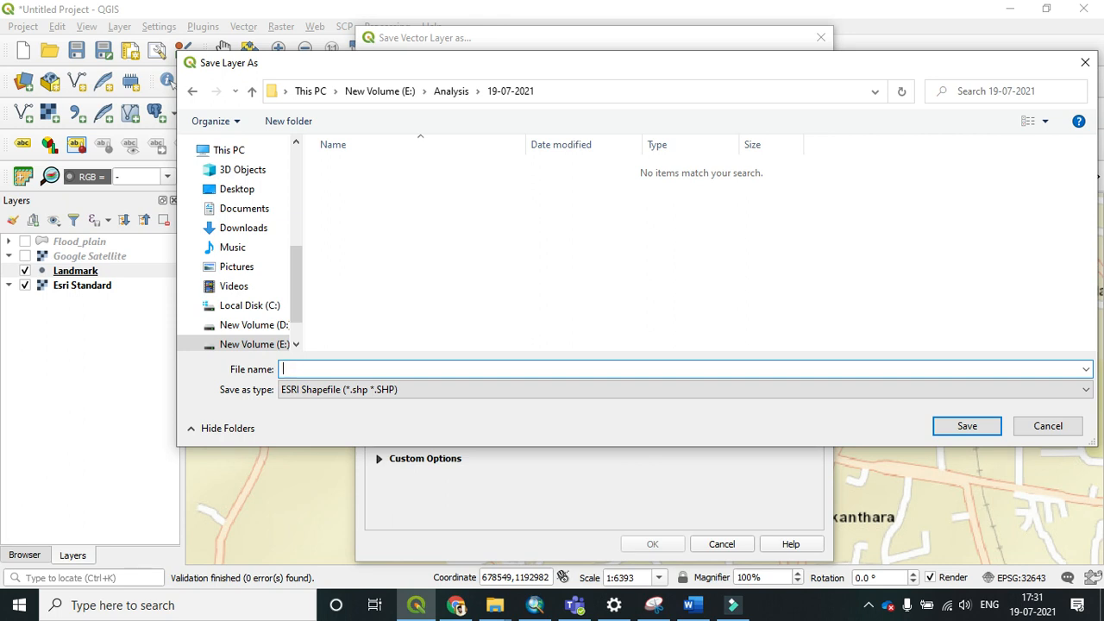
text(landmark)
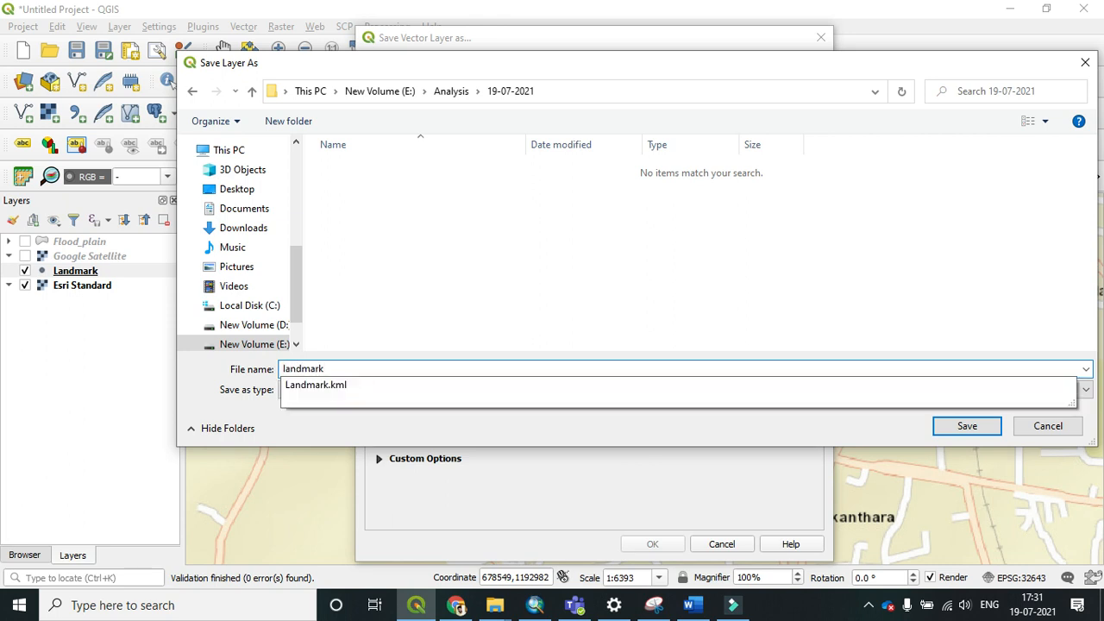
click(439, 333)
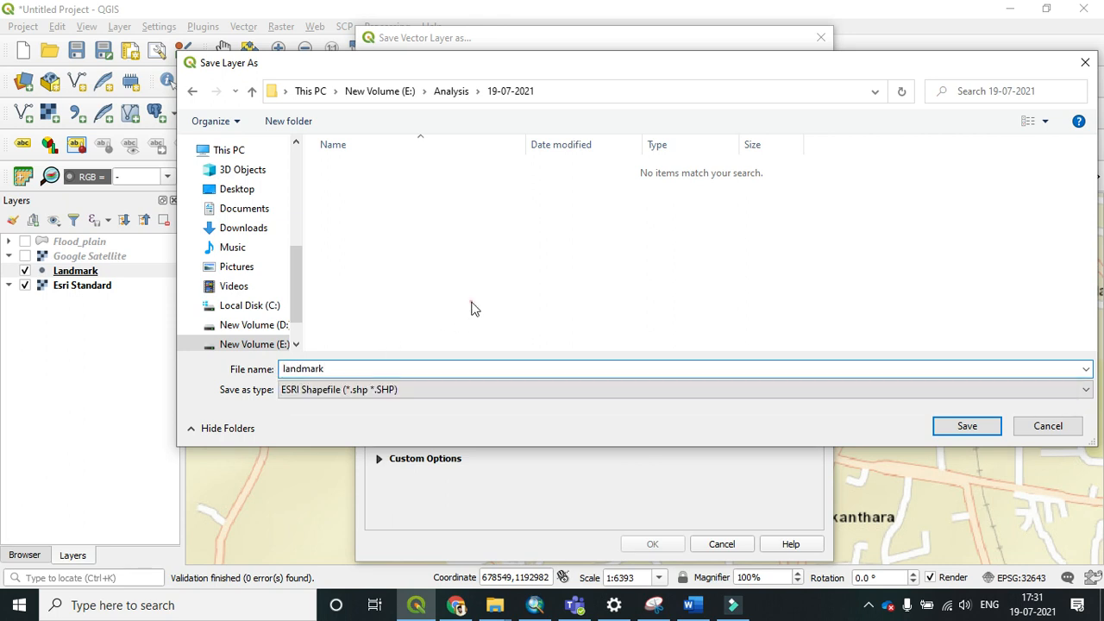
click(966, 427)
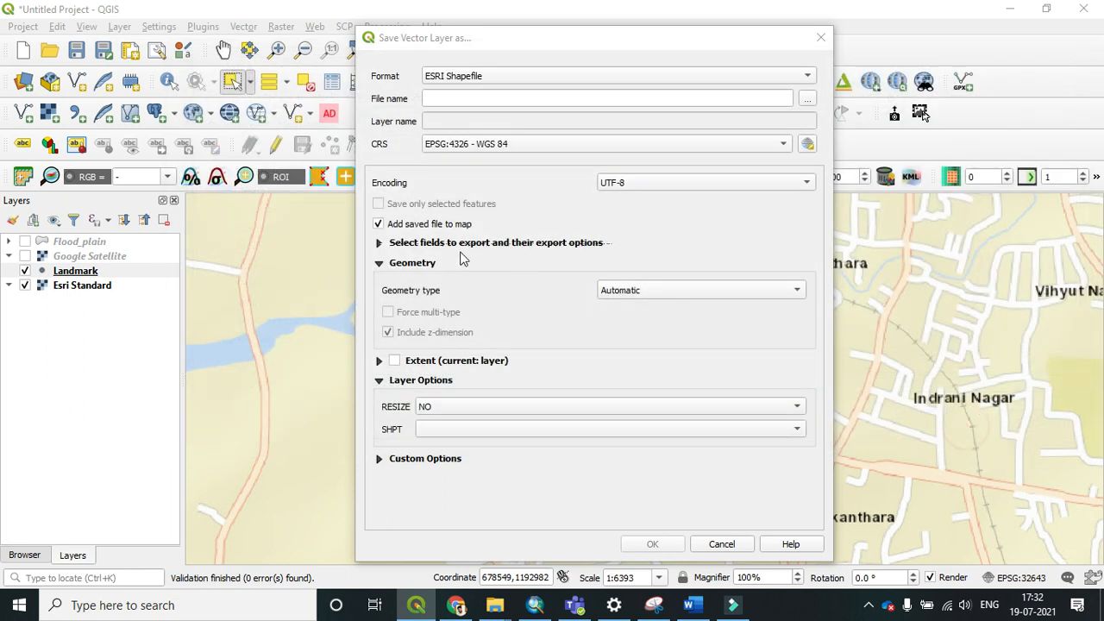
Set the export's coordinate reference system to EPSG:32643 - WGS 84 / UTM zone 43N and save the landmark shapefile.
click(809, 143)
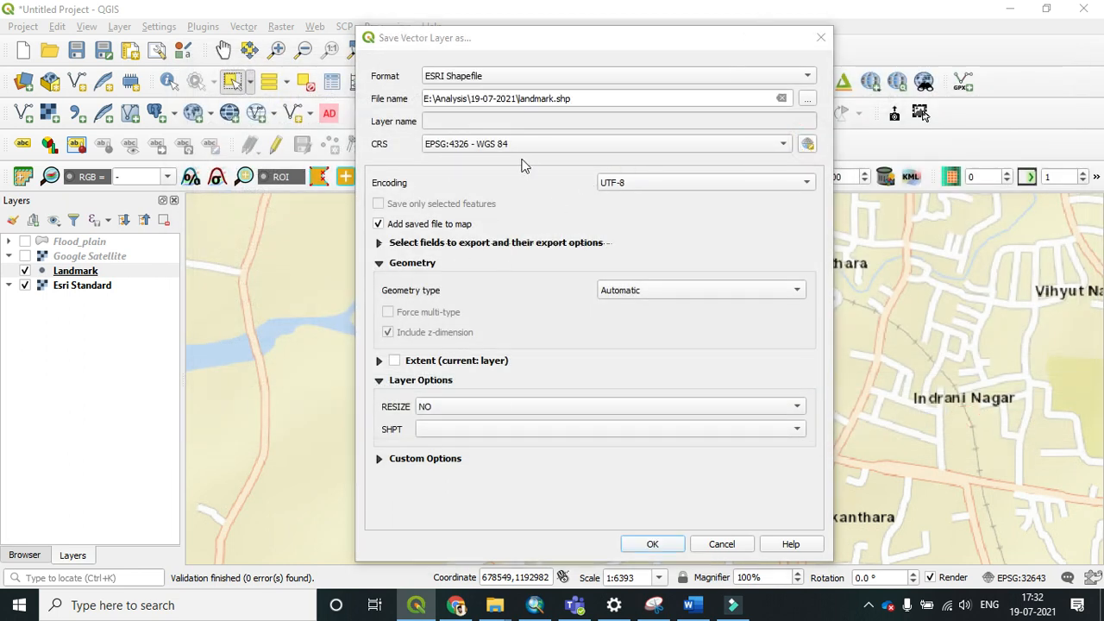
click(65, 94)
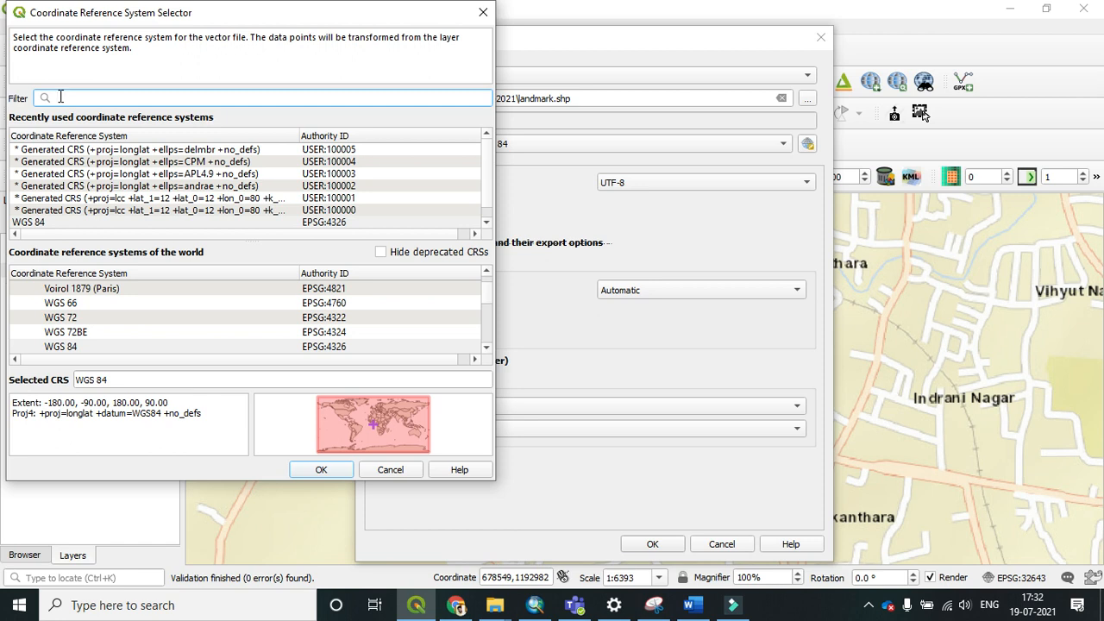
text(32)
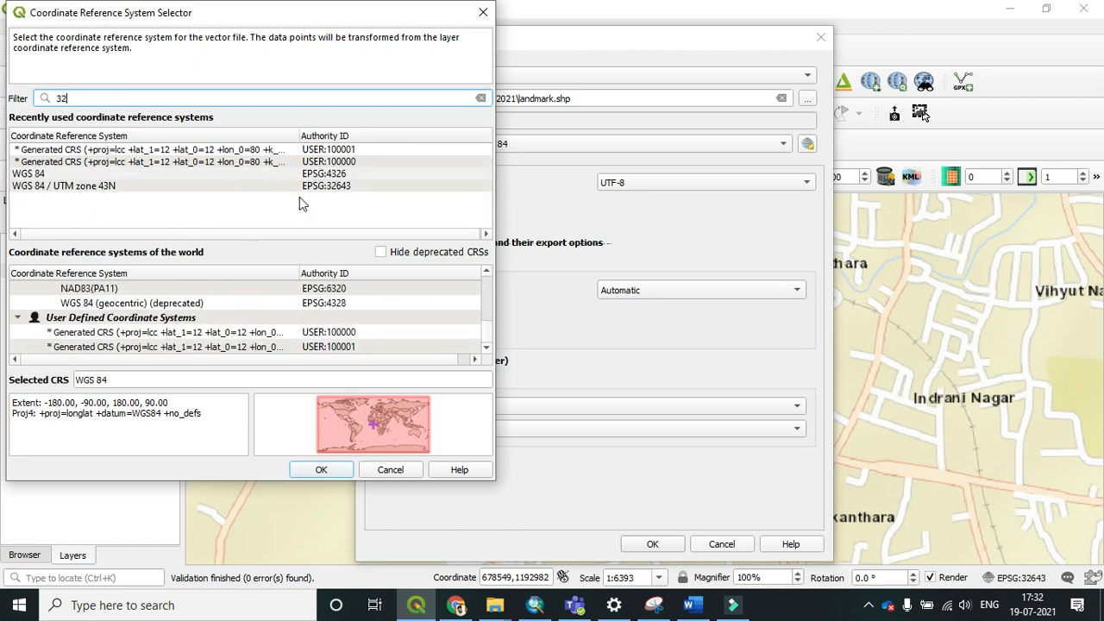
click(315, 187)
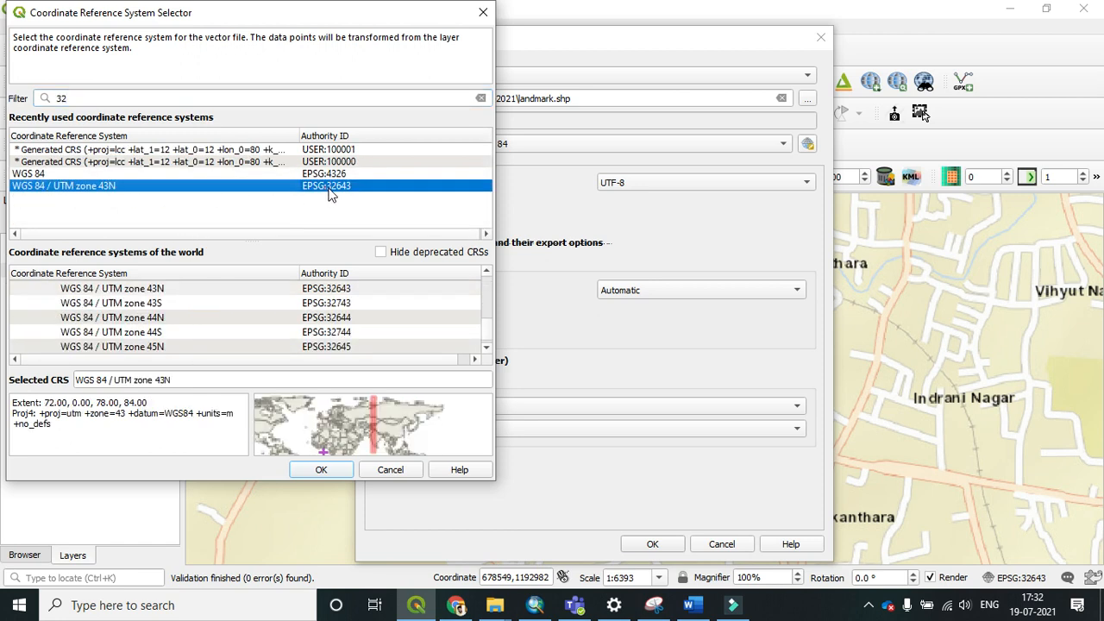
click(321, 470)
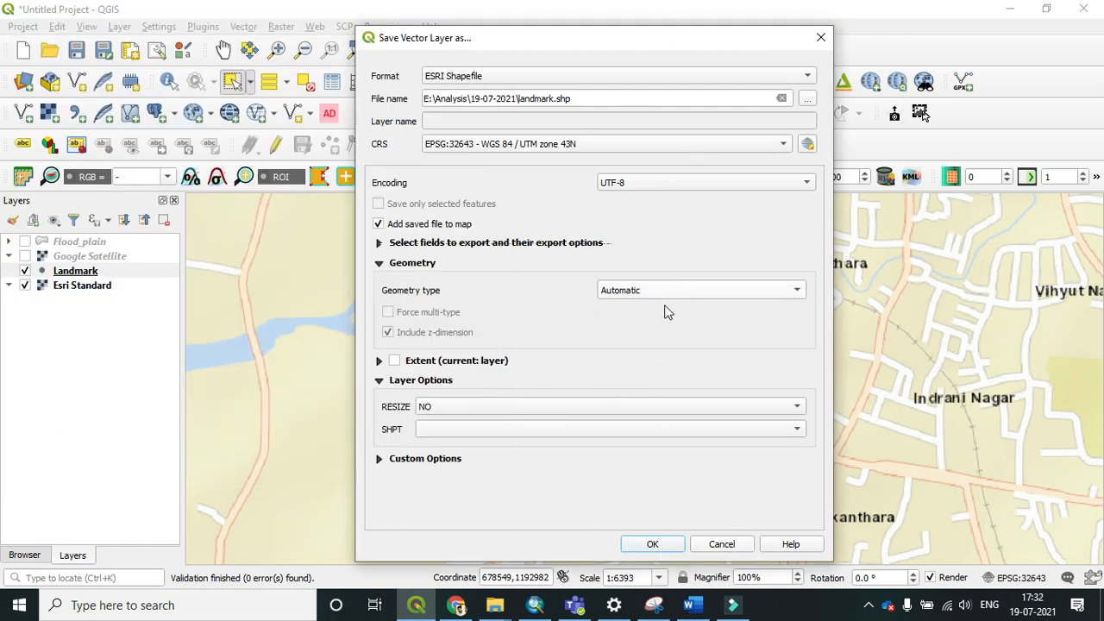
click(651, 546)
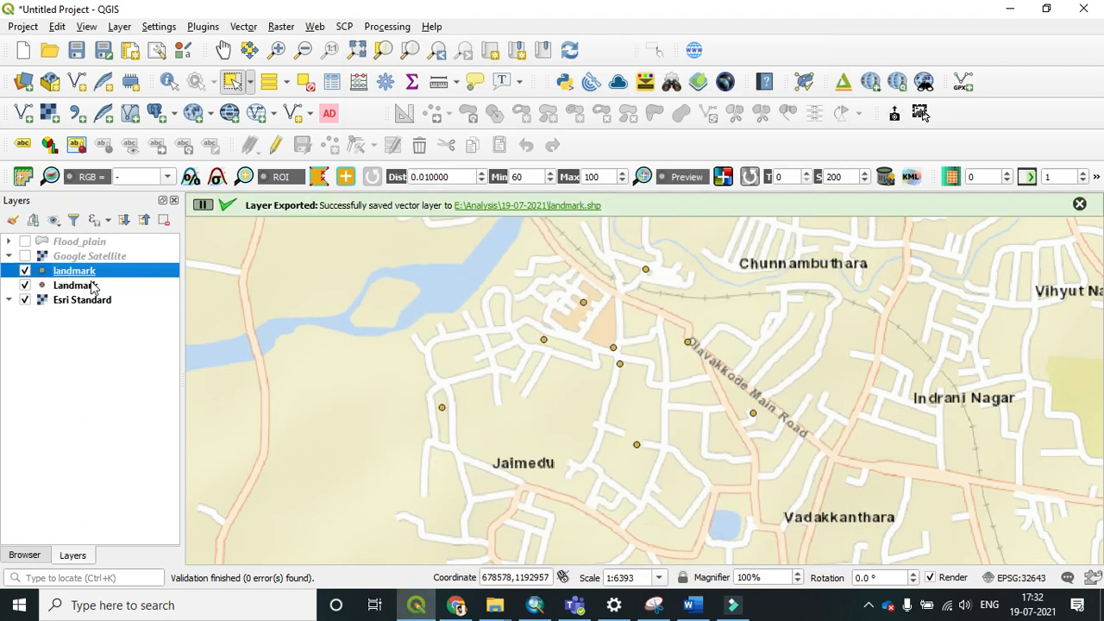
Remove the original Landmark KML layer from the project, keeping the exported landmark shapefile layer.
right_click(79, 288)
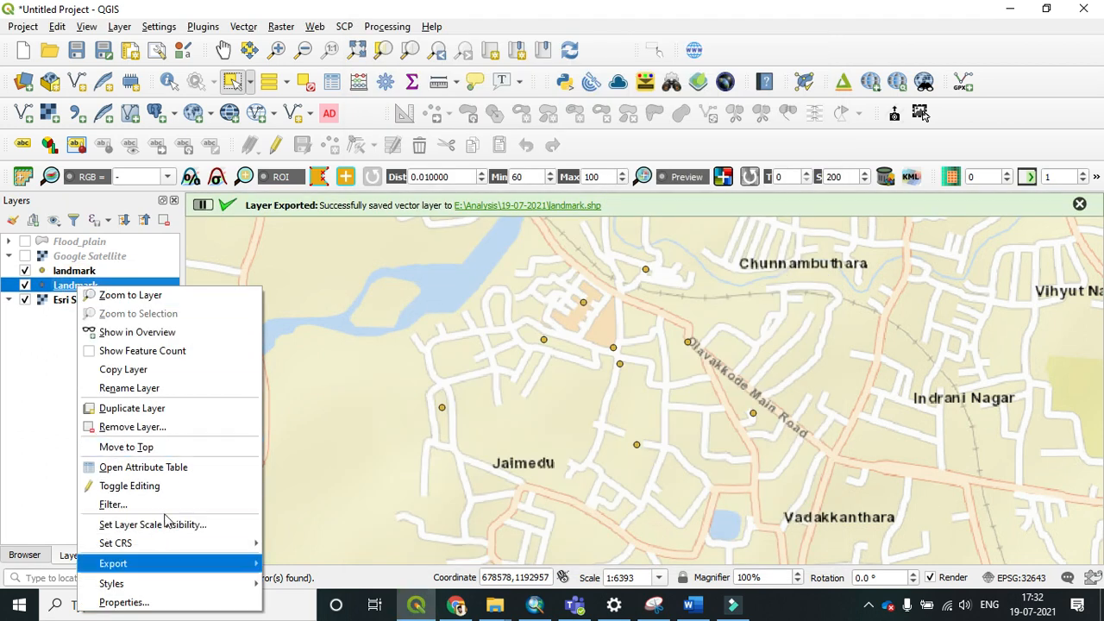
click(134, 427)
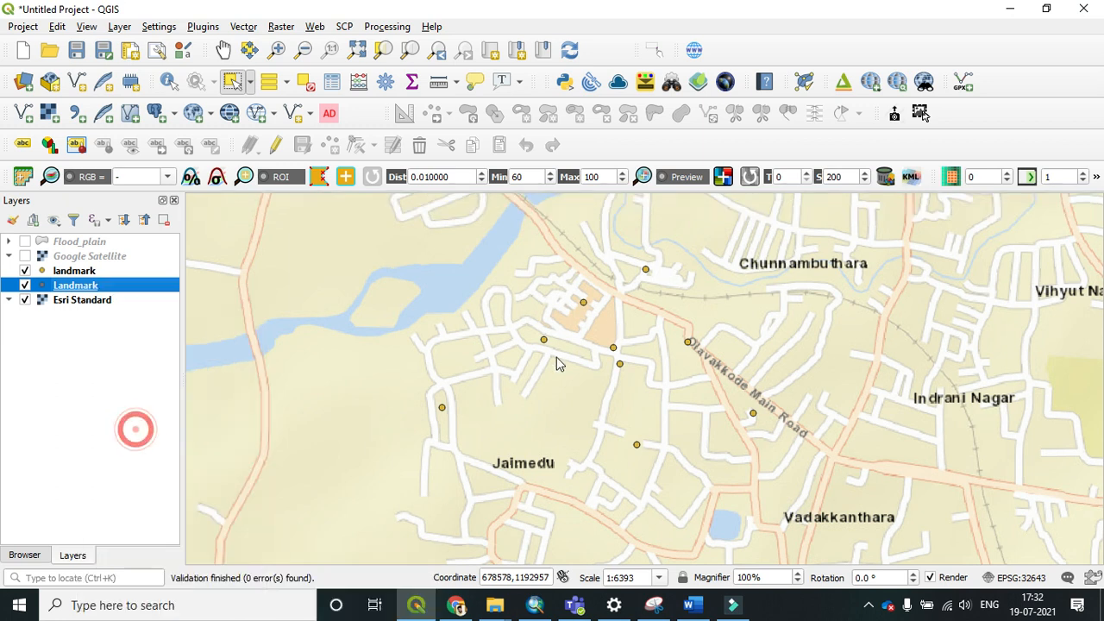
click(524, 318)
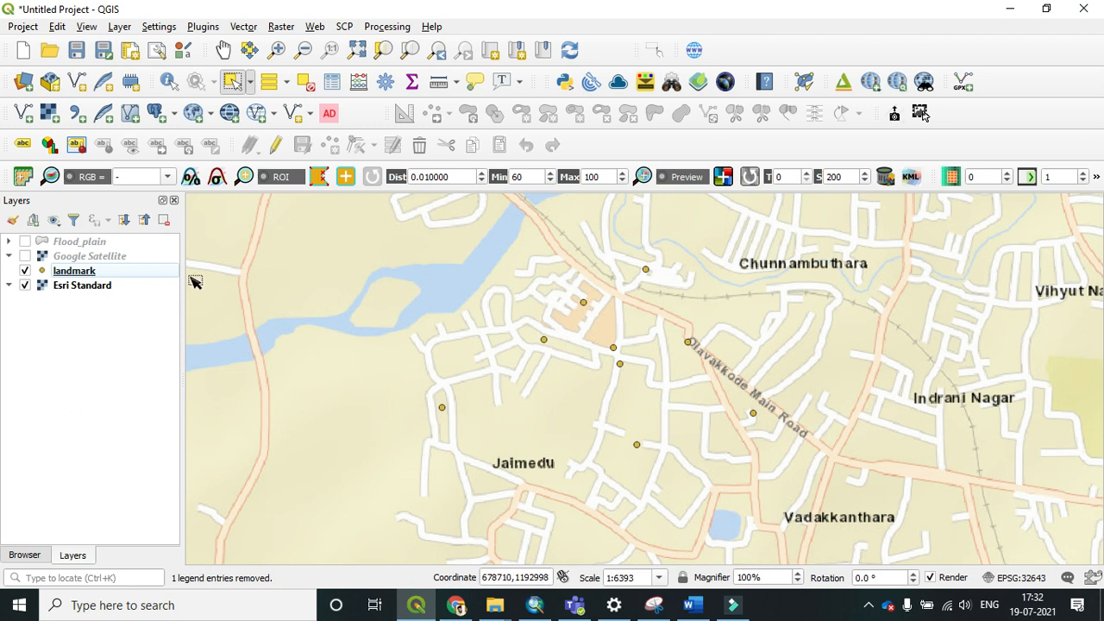
Examine the landmark shapefile's attribute table, widening the Name column to read the place names and looking across all other fields.
right_click(129, 273)
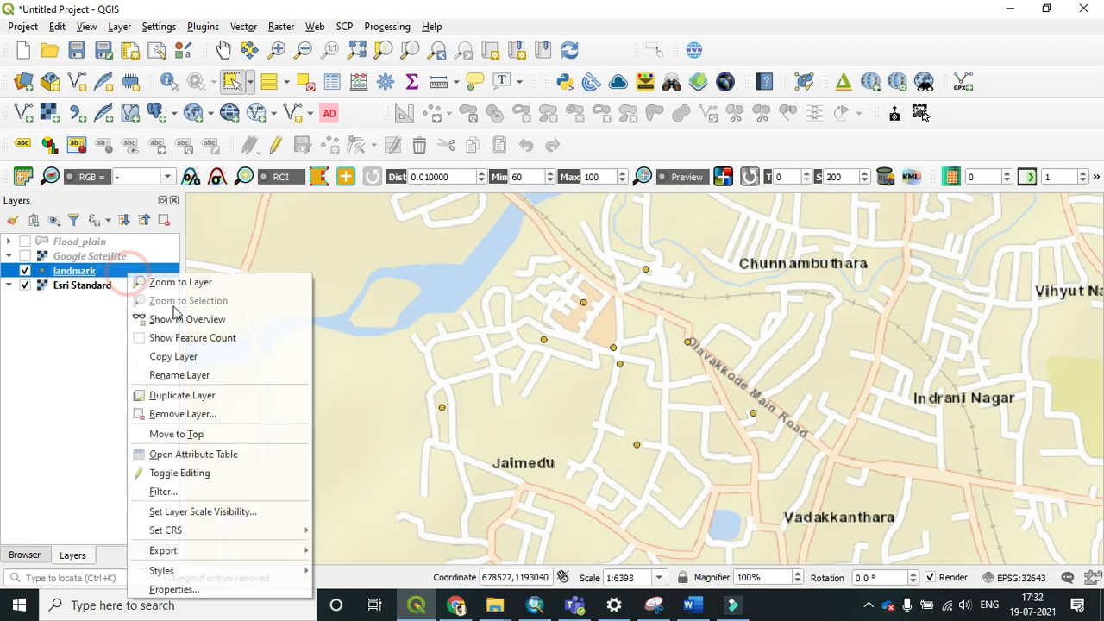
click(226, 455)
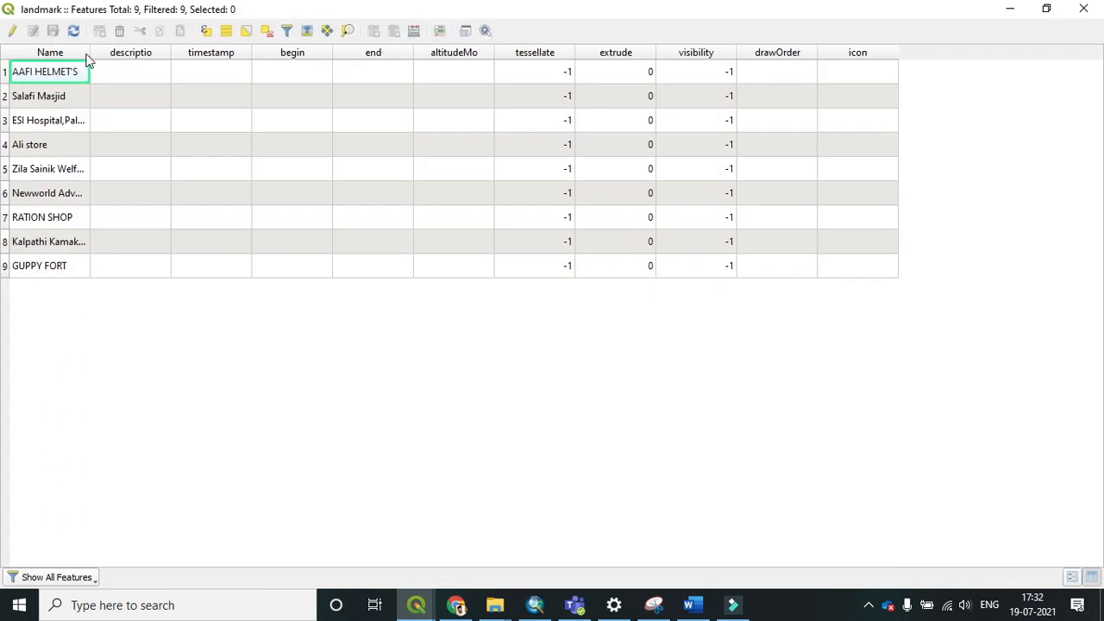
drag(90, 52, 252, 104)
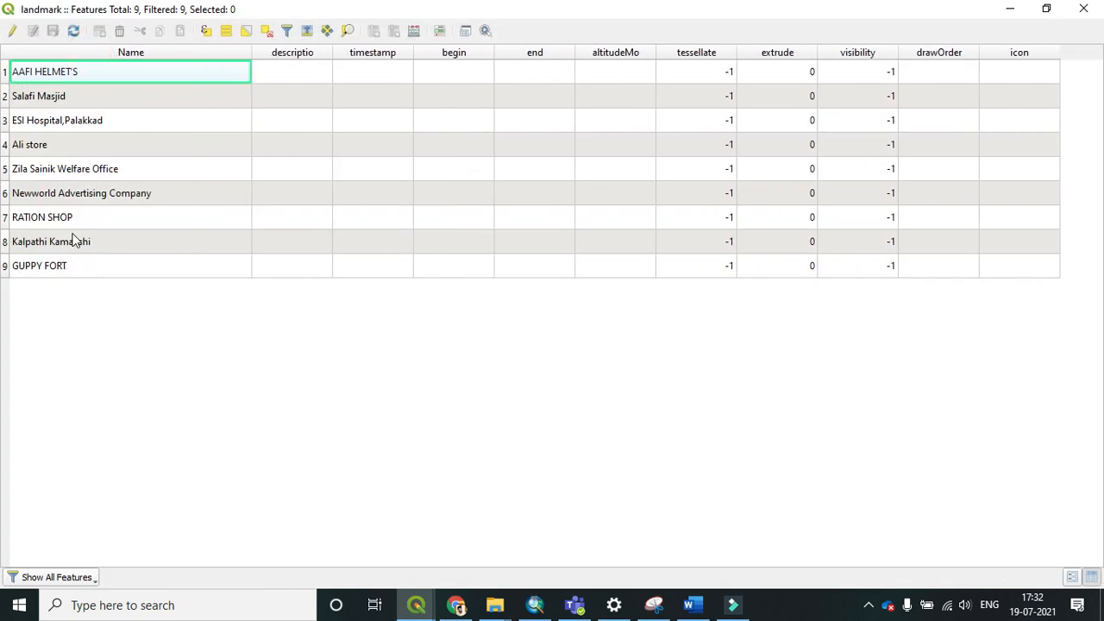
double_click(605, 17)
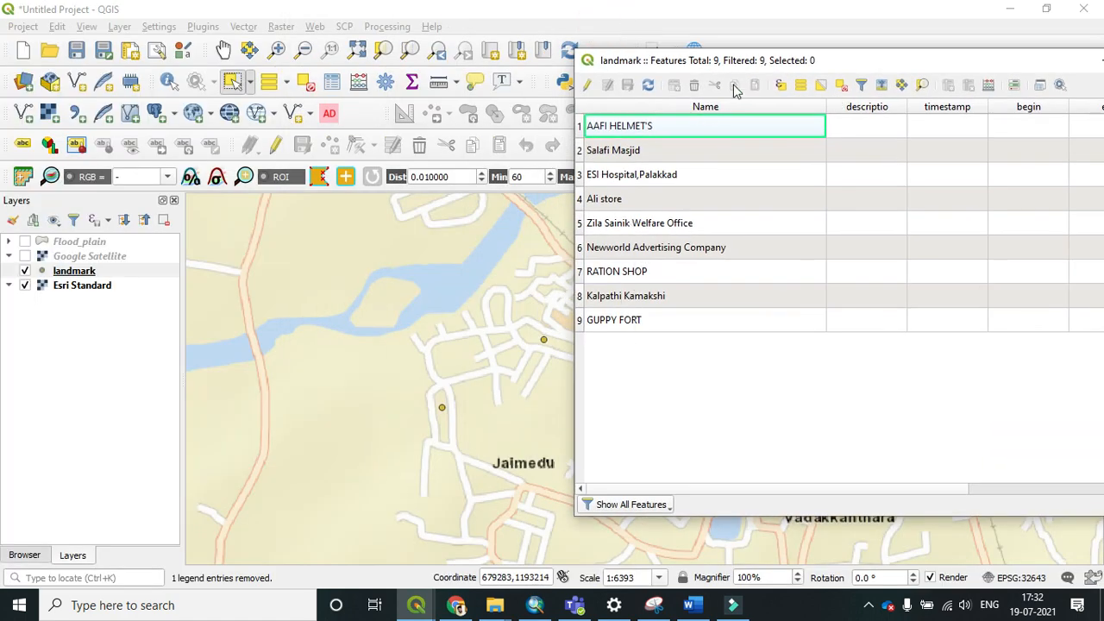
drag(767, 60, 587, 32)
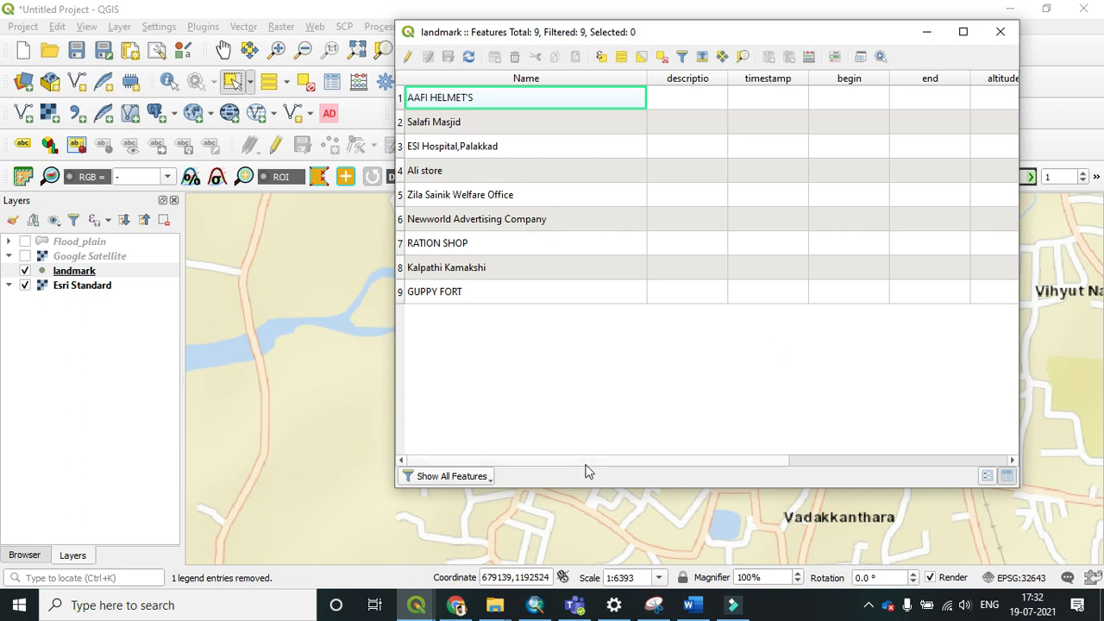
drag(585, 470, 748, 470)
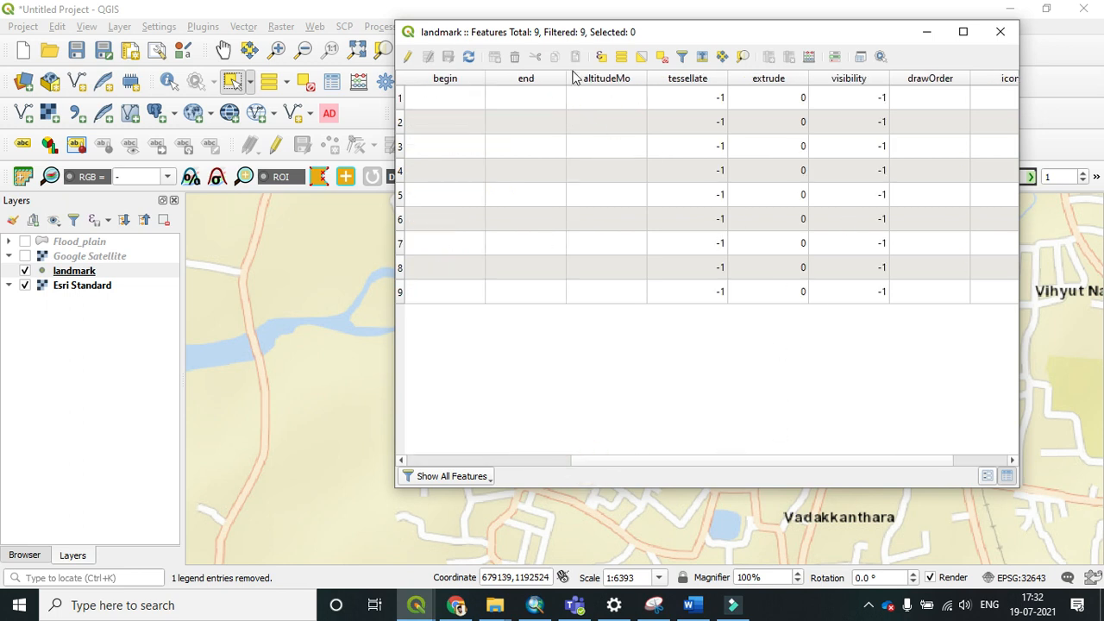
click(963, 32)
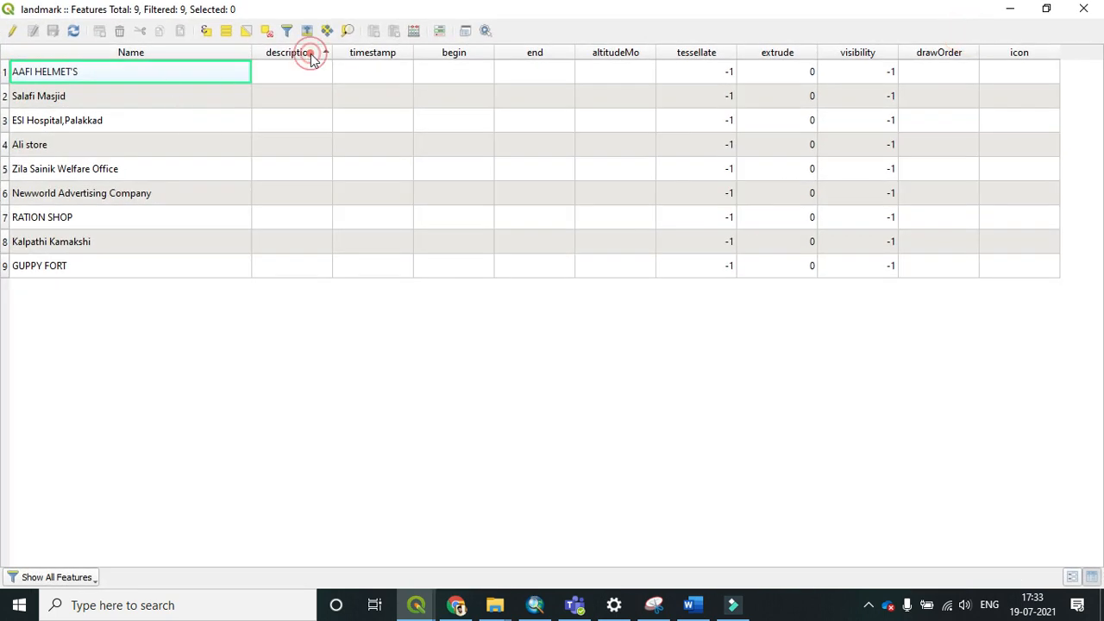
click(1083, 9)
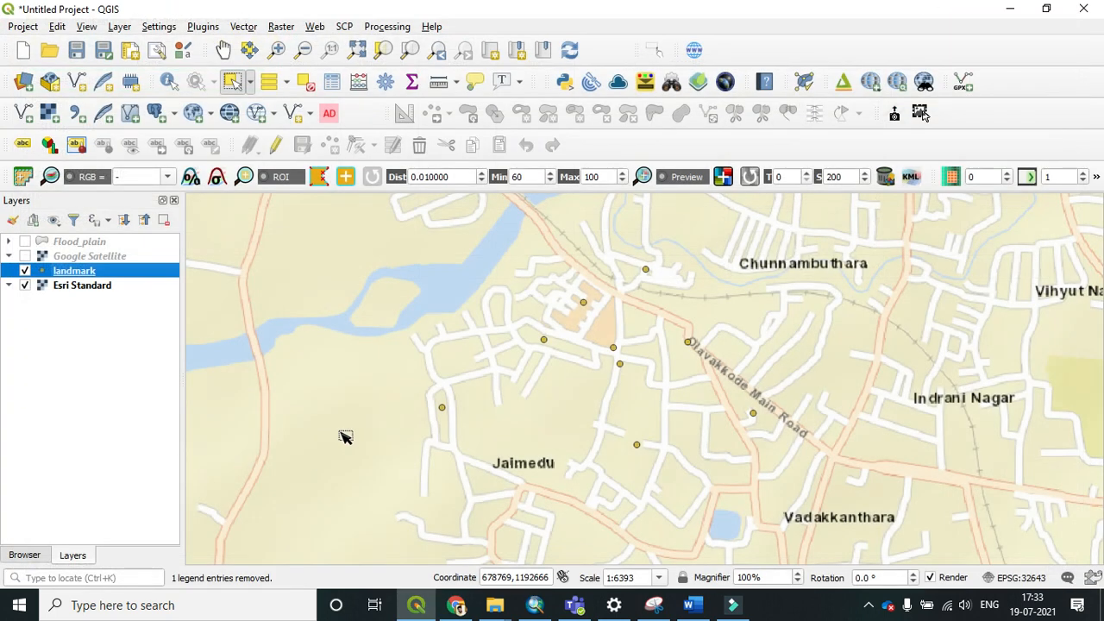
Open the source fields in the landmark layer's properties and enable editing for the layer.
right_click(102, 274)
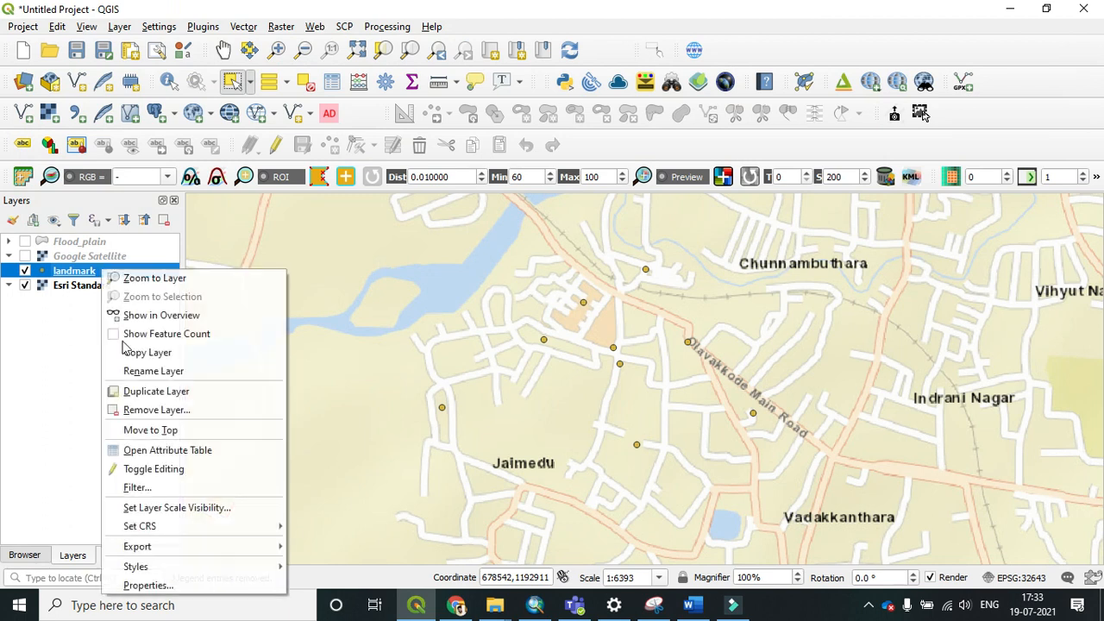
click(163, 585)
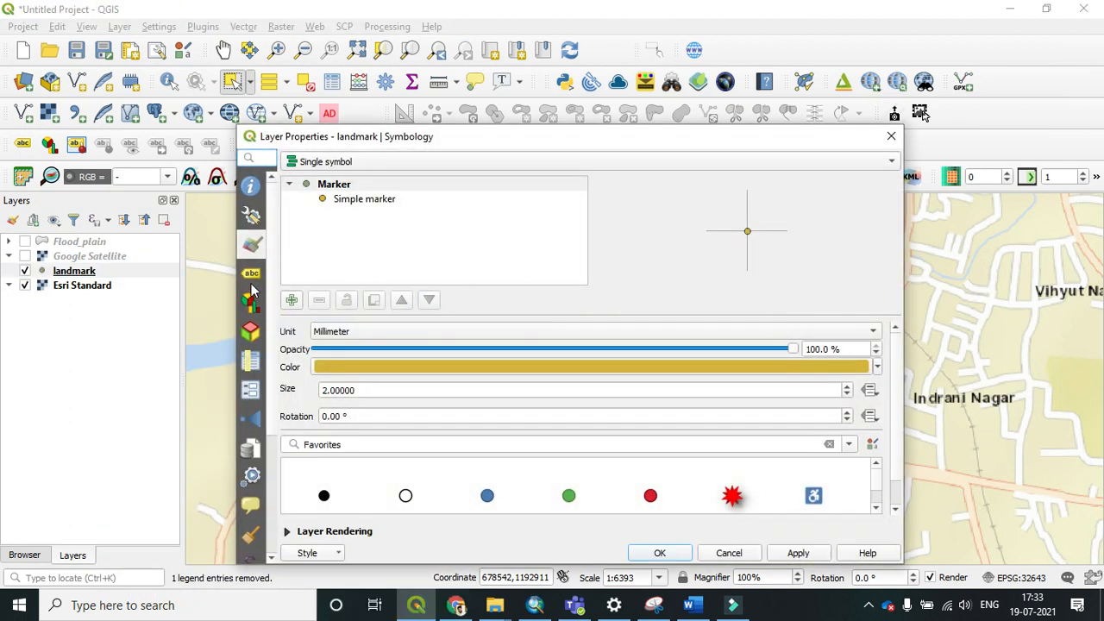
click(252, 365)
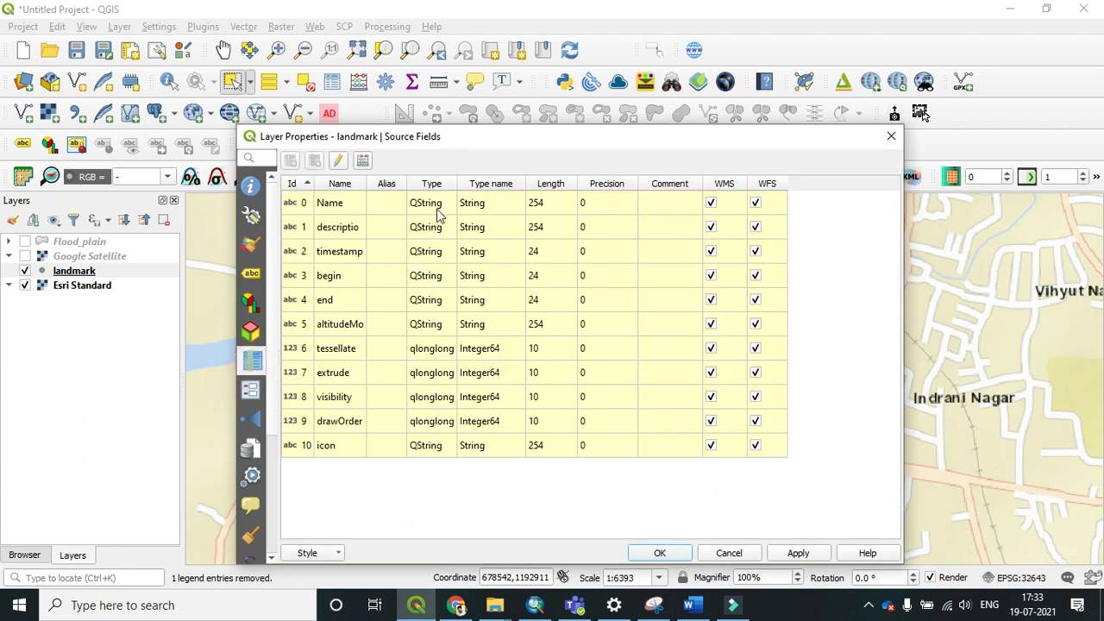
click(252, 393)
click(252, 362)
click(252, 332)
click(251, 301)
click(251, 273)
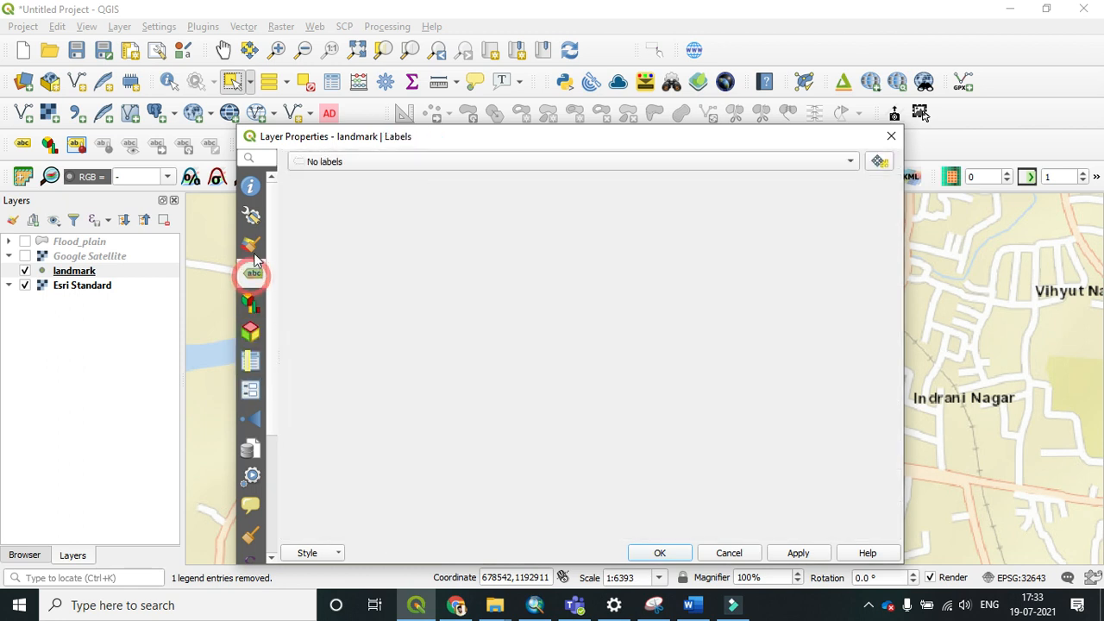
click(252, 247)
click(254, 219)
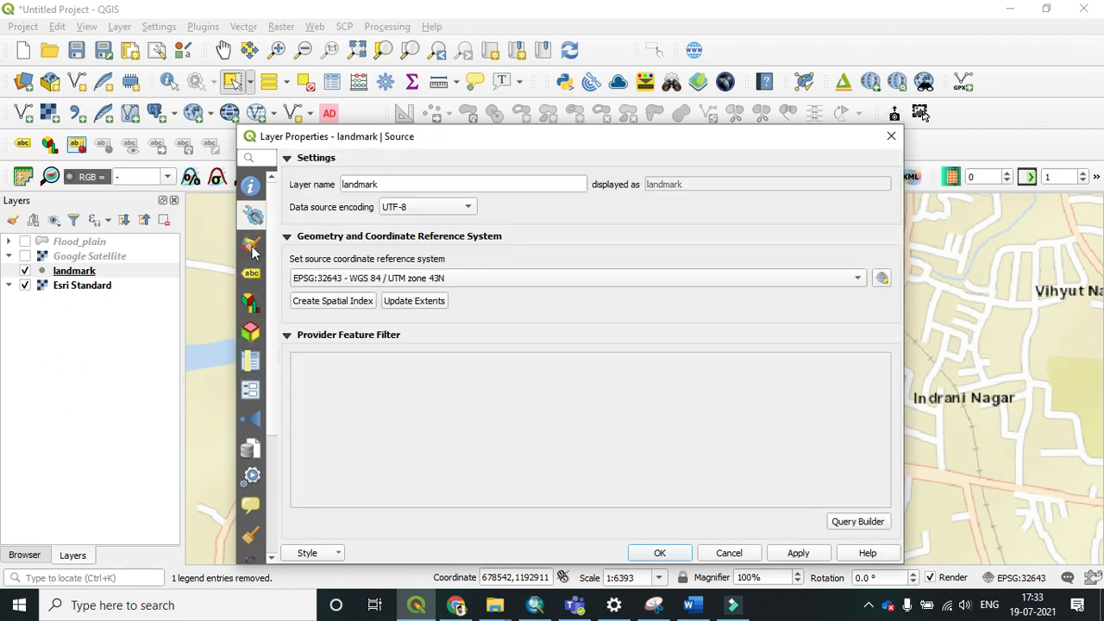
click(252, 362)
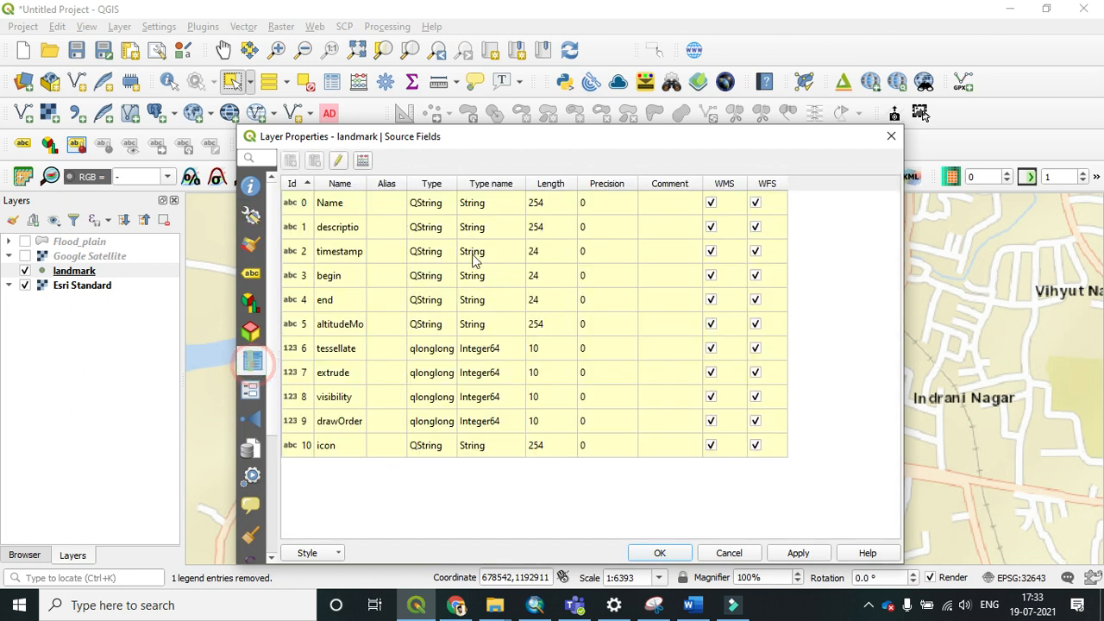
click(338, 161)
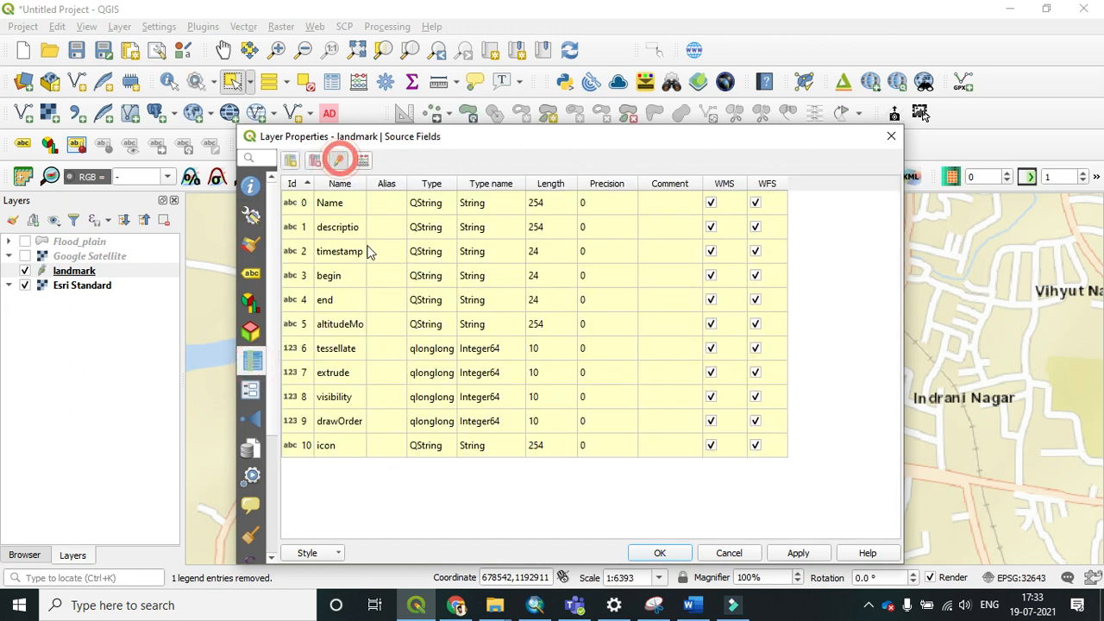
Delete the descriptio, timestamp, begin and end fields from the landmark layer.
click(295, 227)
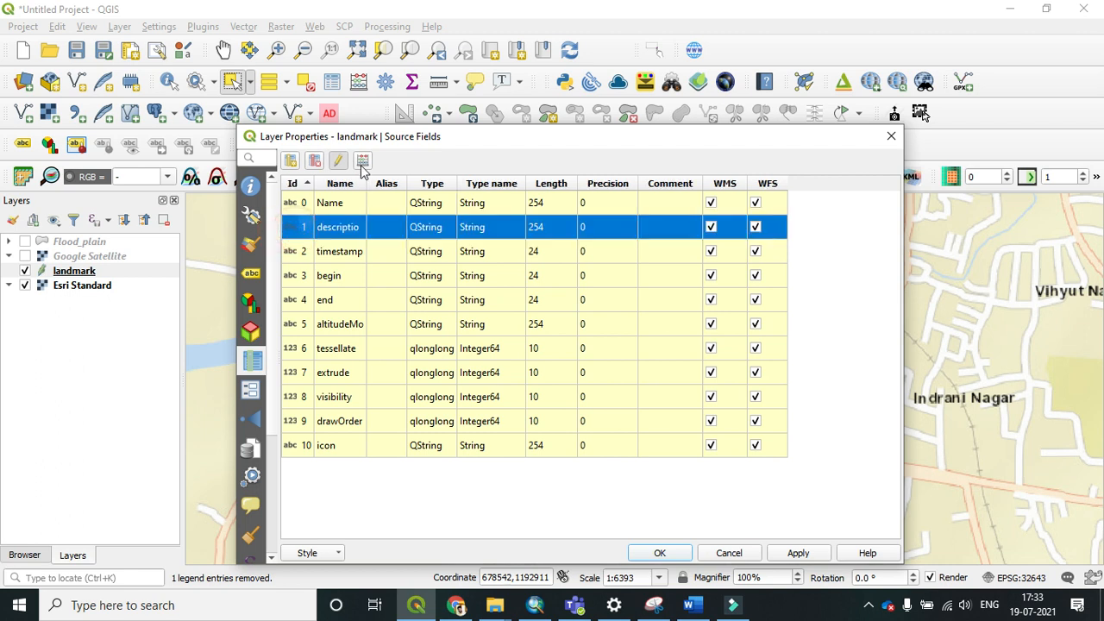
click(316, 162)
click(293, 230)
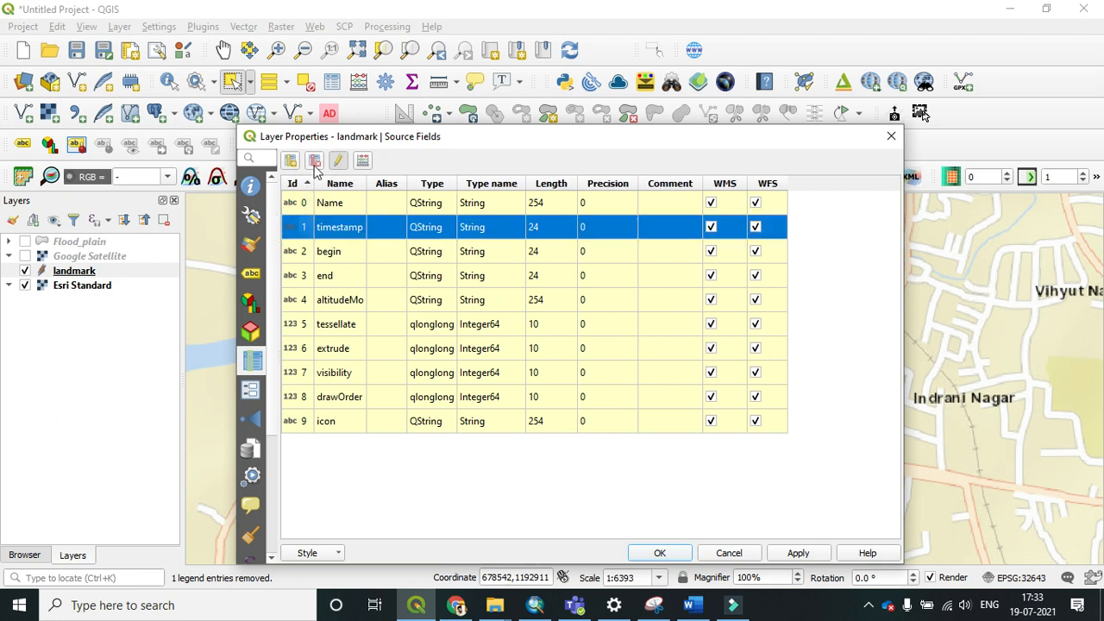
click(316, 163)
click(295, 228)
click(316, 162)
click(295, 228)
click(292, 229)
click(315, 162)
Delete the altitudeMo, tessellate, extrude and visibility fields from the landmark layer.
click(294, 226)
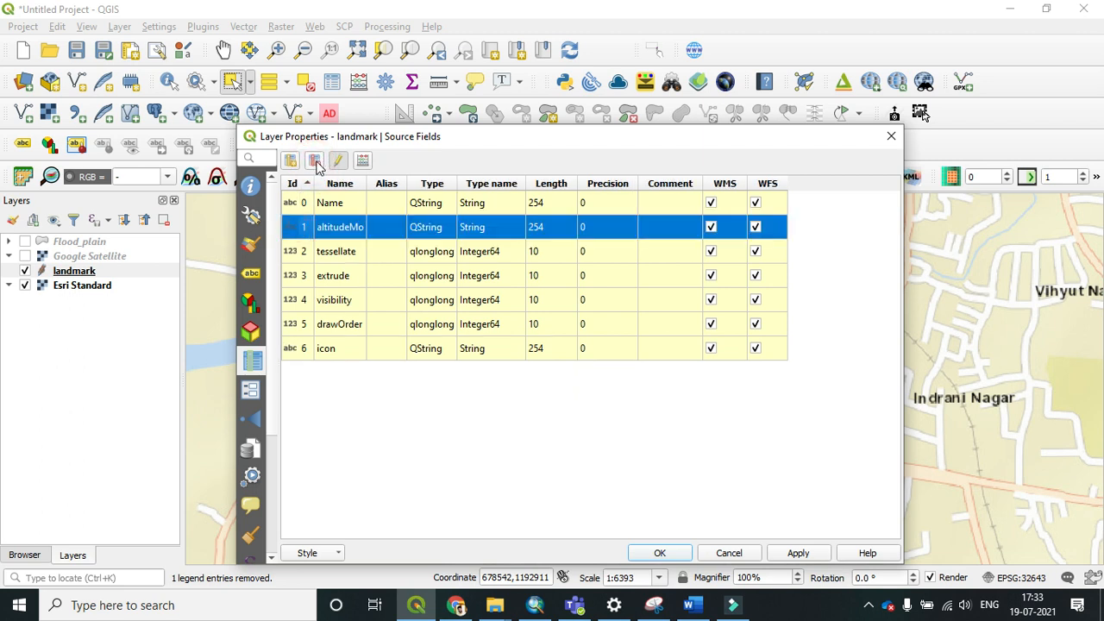
click(315, 162)
click(301, 226)
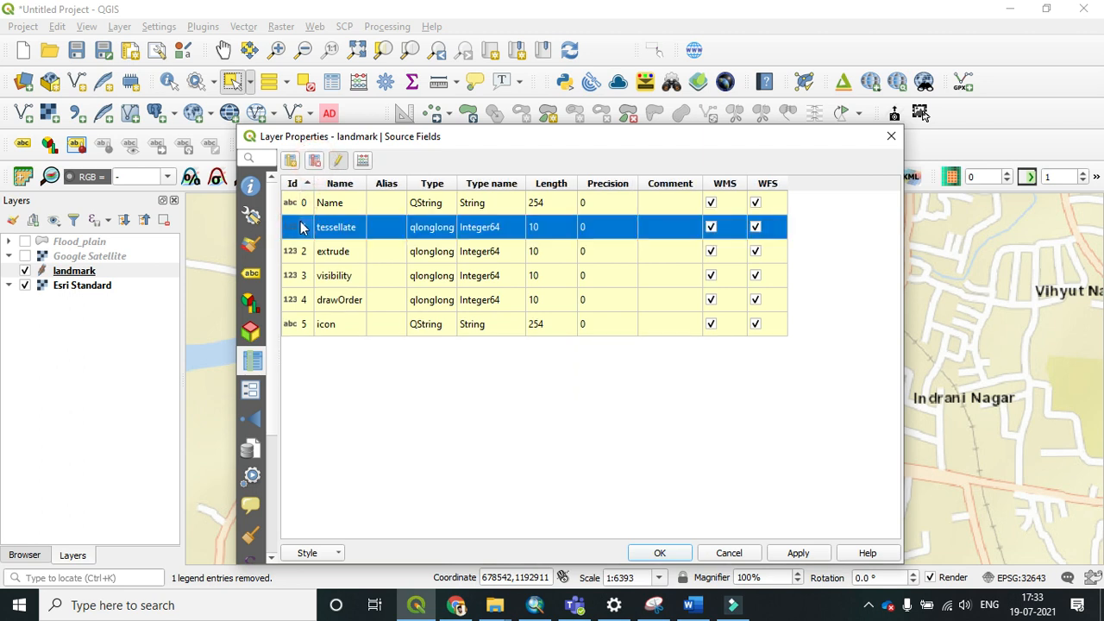
click(316, 162)
click(301, 227)
click(316, 164)
click(299, 226)
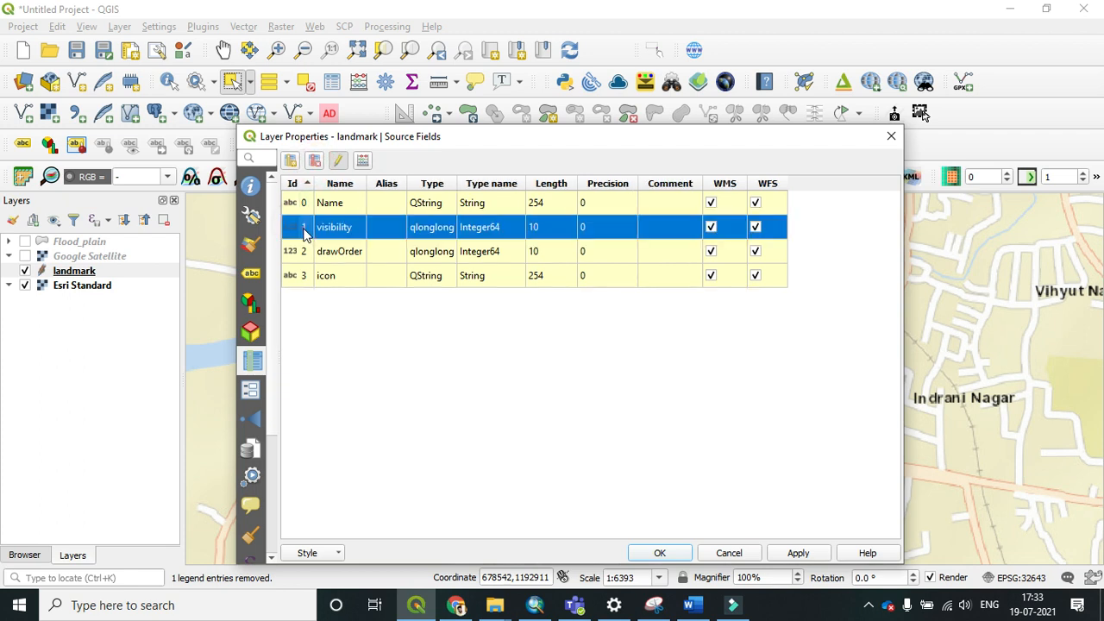
click(316, 162)
Delete the drawOrder and icon fields from the landmark layer and apply the layer property changes.
click(296, 227)
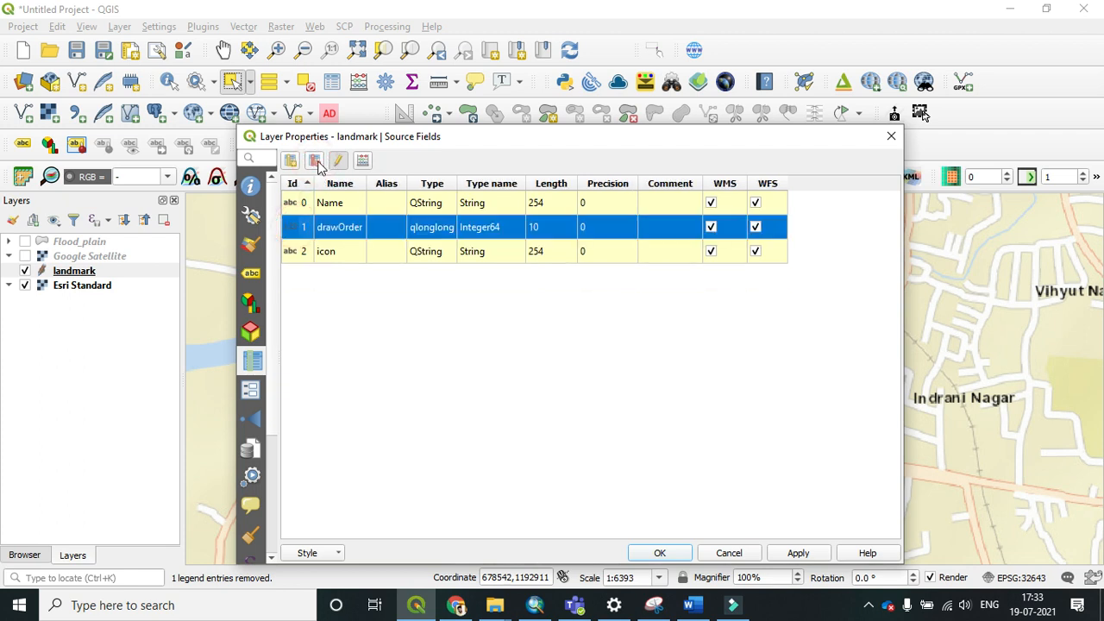
click(316, 162)
click(300, 227)
click(314, 164)
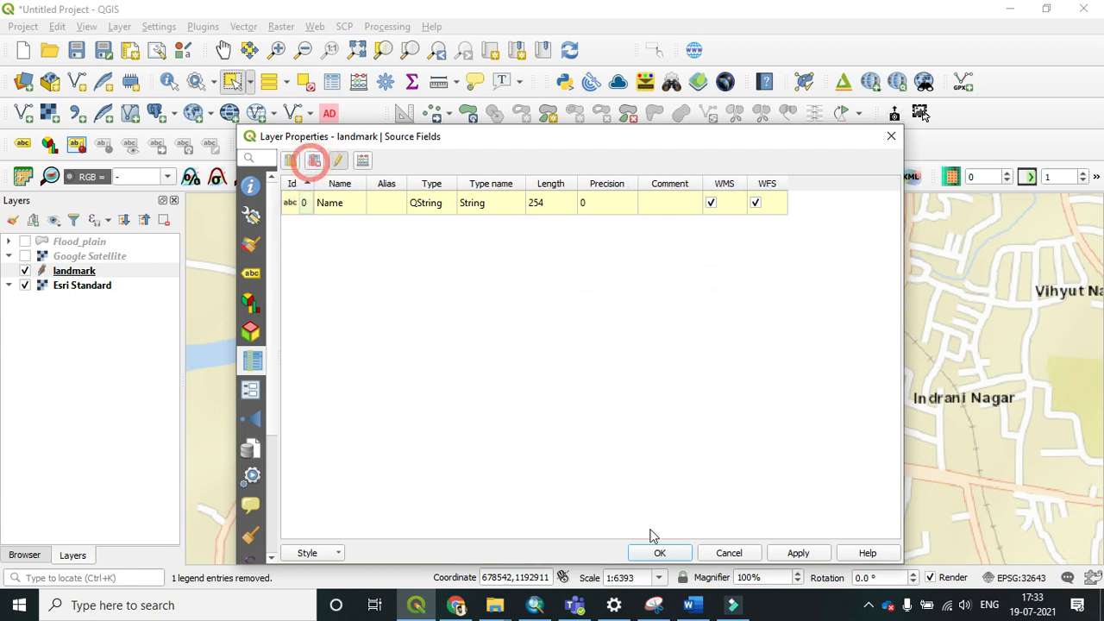
click(800, 552)
click(669, 555)
Check the landmark layer's remaining fields in its attribute table, close it and view the points at a smaller scale.
click(87, 271)
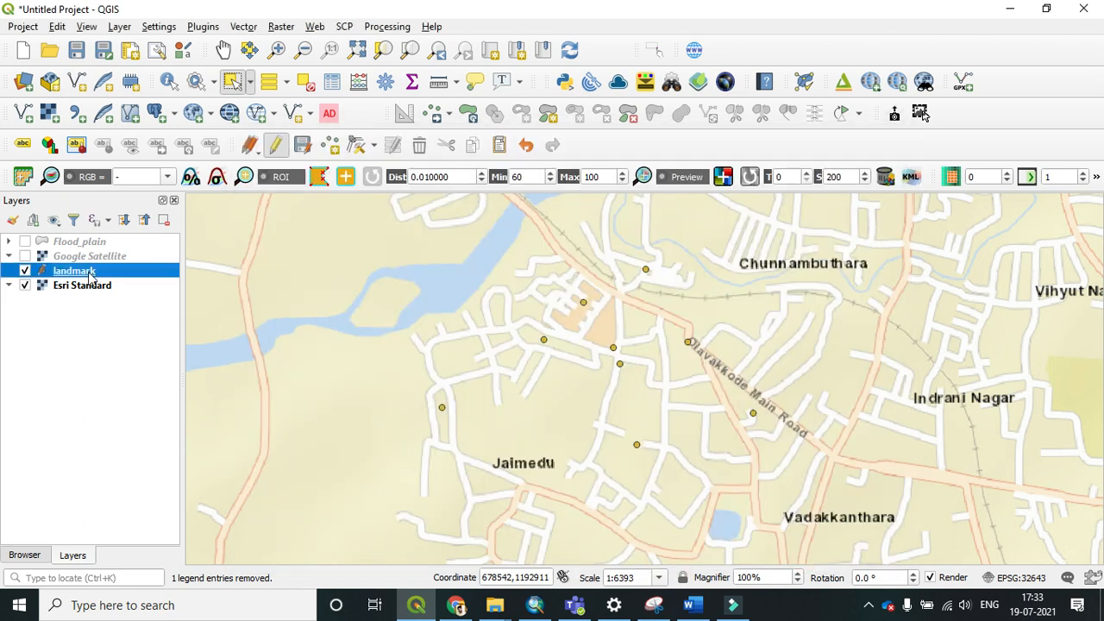
right_click(86, 271)
click(172, 181)
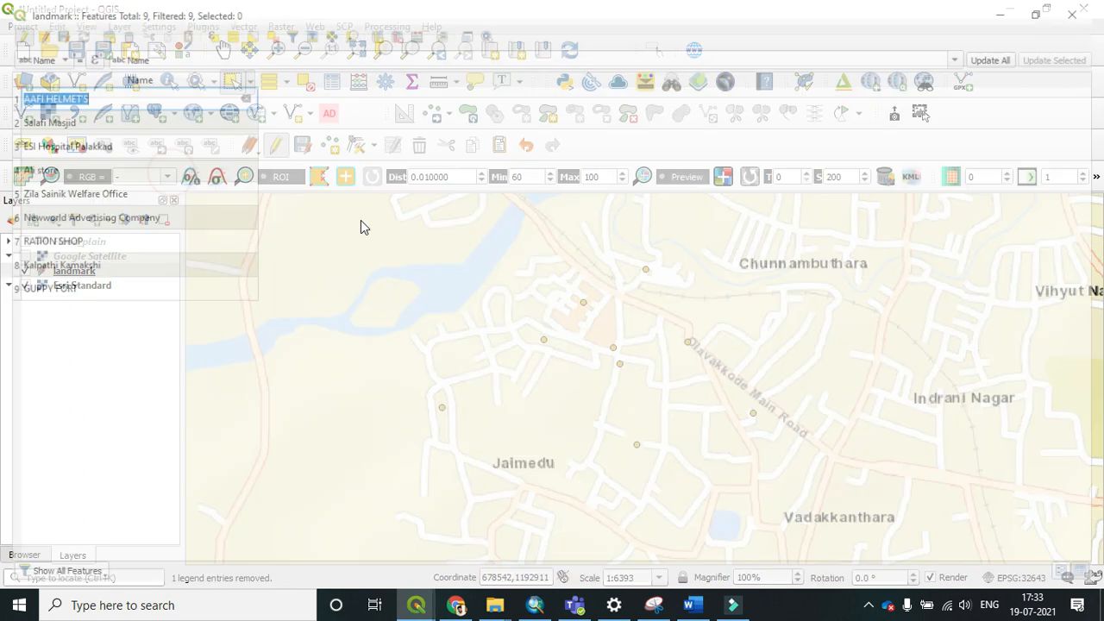
click(1091, 7)
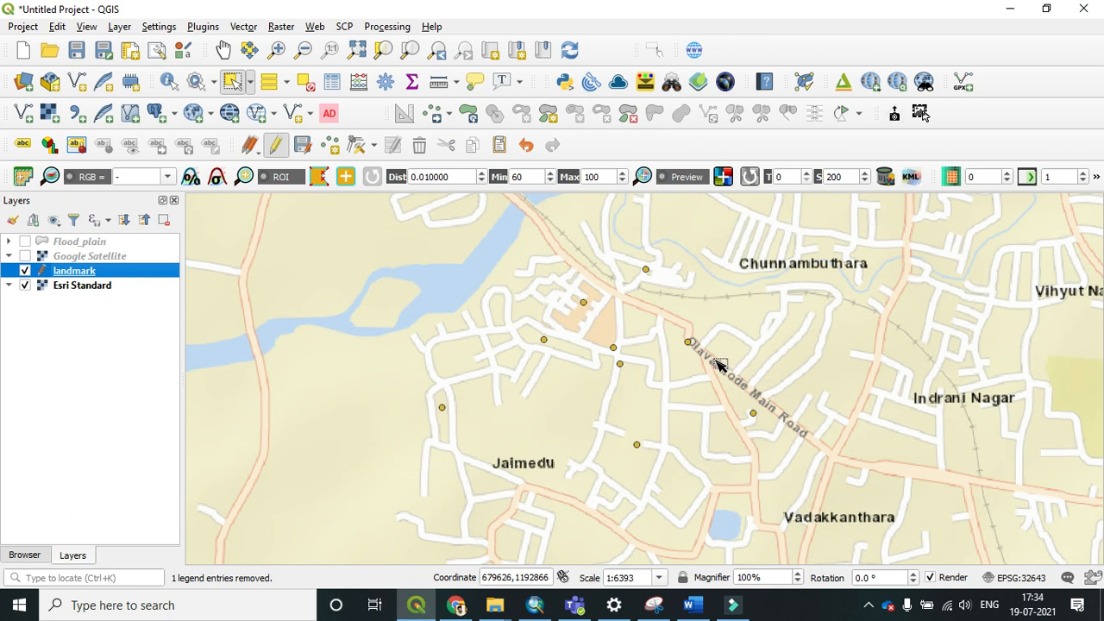
scroll(629, 369, down, 2)
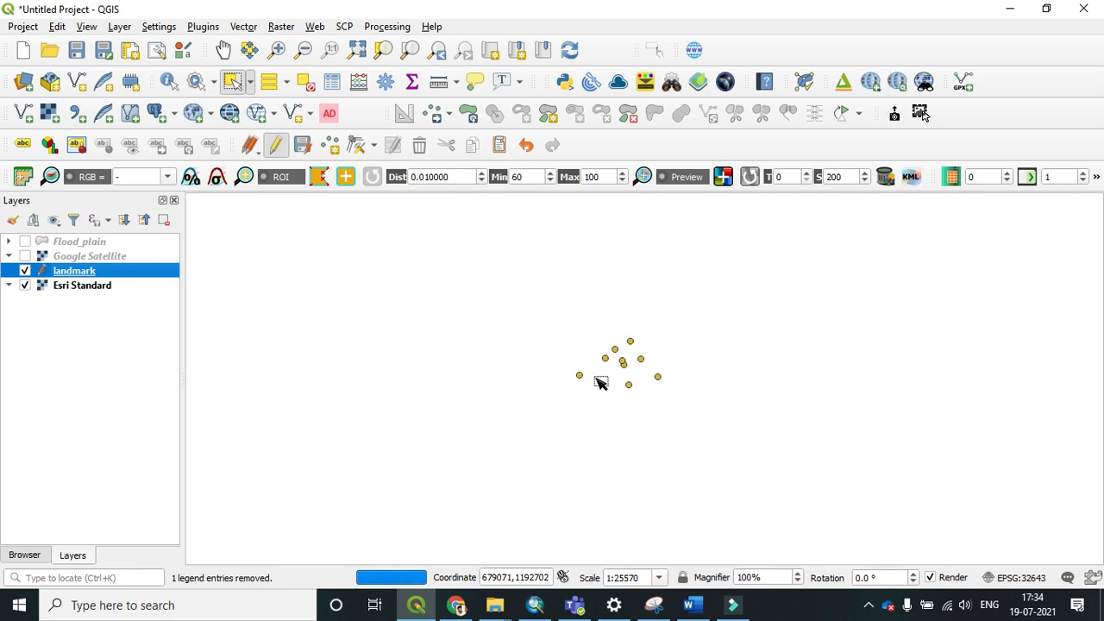
Open the landmark layer's attribute table, stop editing and save the changes to the layer.
right_click(131, 273)
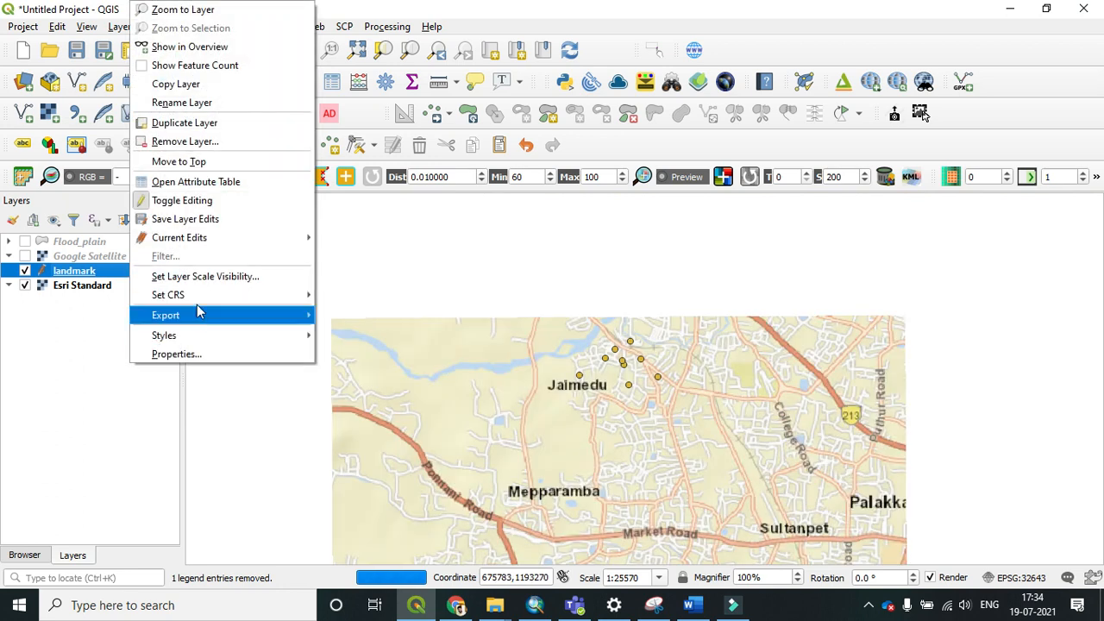
click(231, 190)
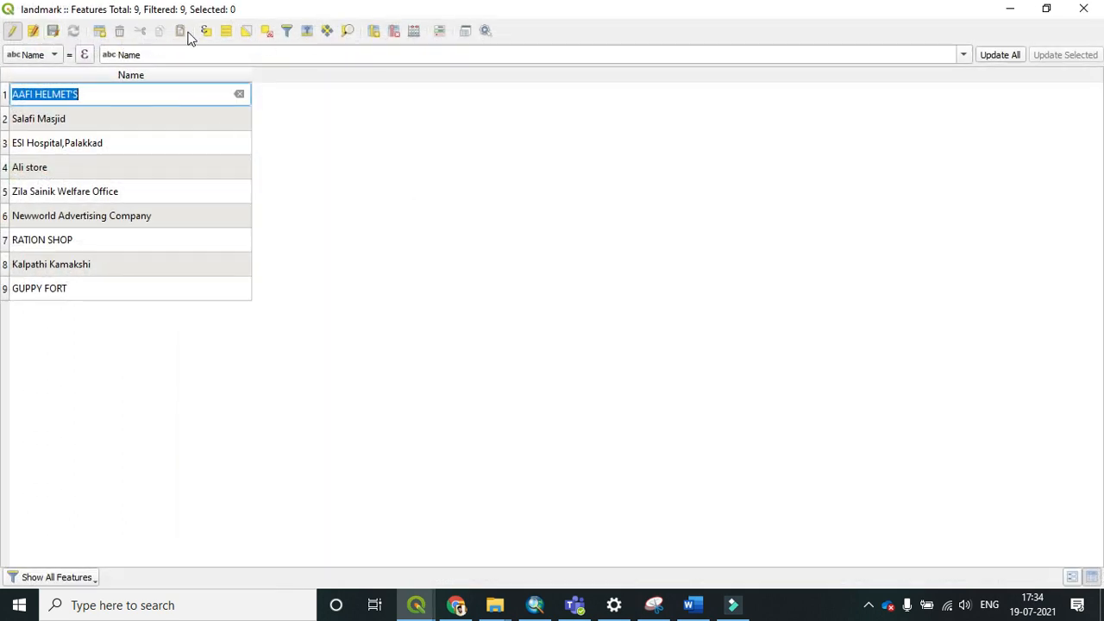
click(13, 31)
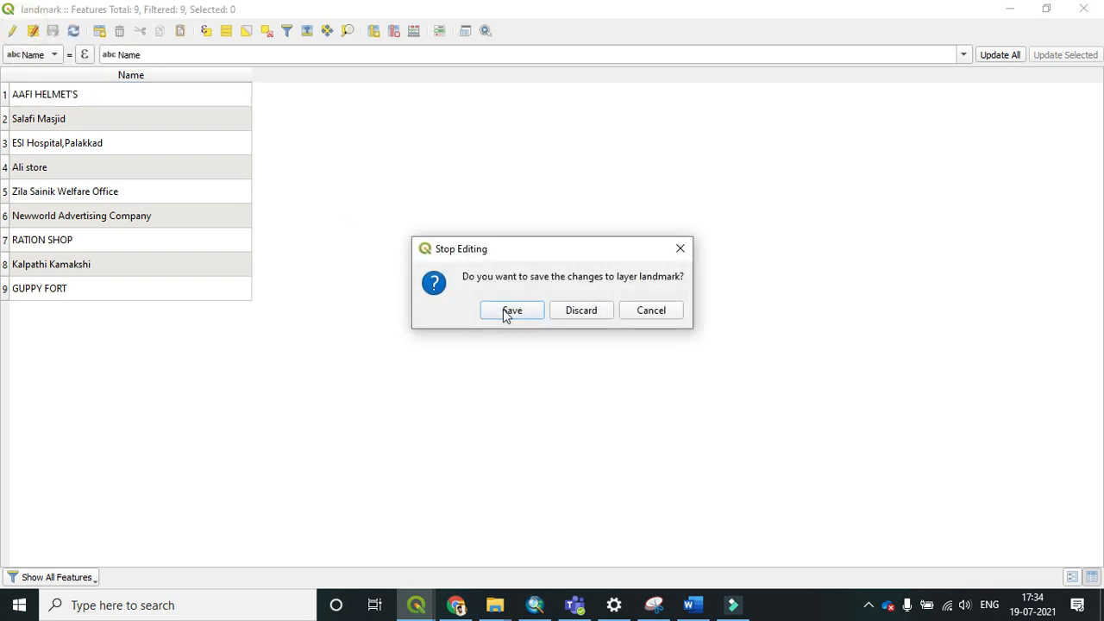
click(508, 313)
Re-enable editing on the landmark layer and add a Text (string) field named F-Type with a length of 50.
click(12, 36)
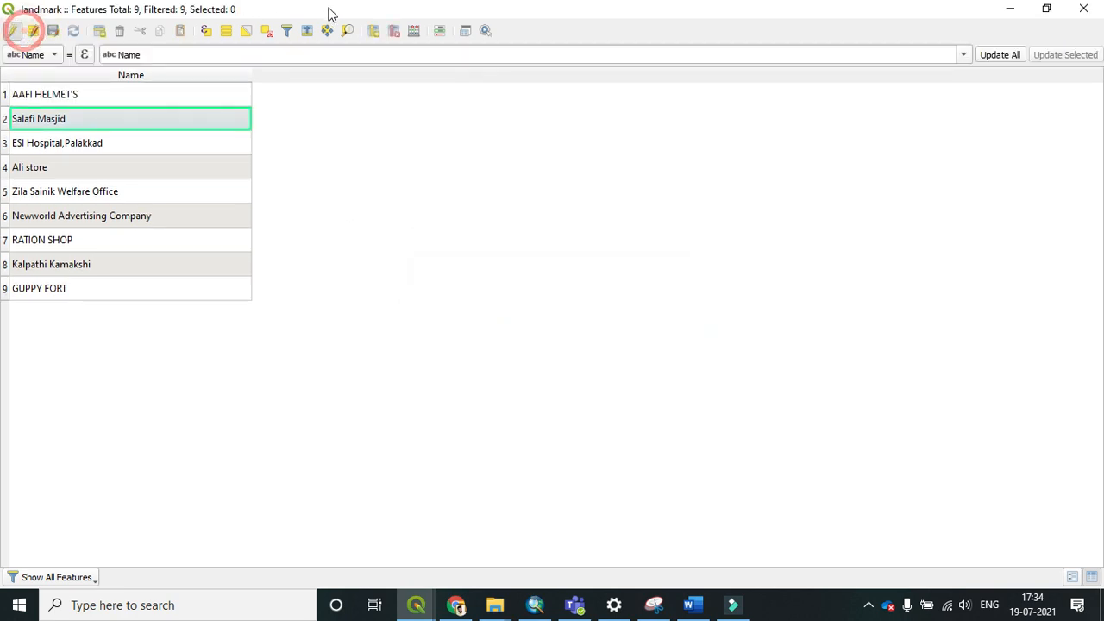
click(374, 33)
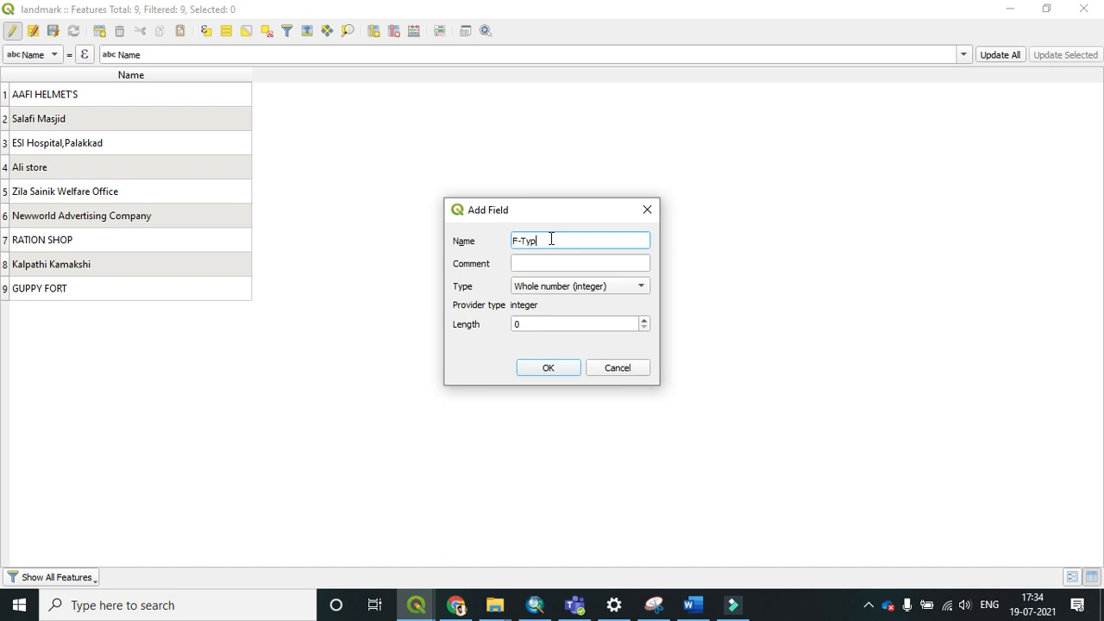
click(590, 287)
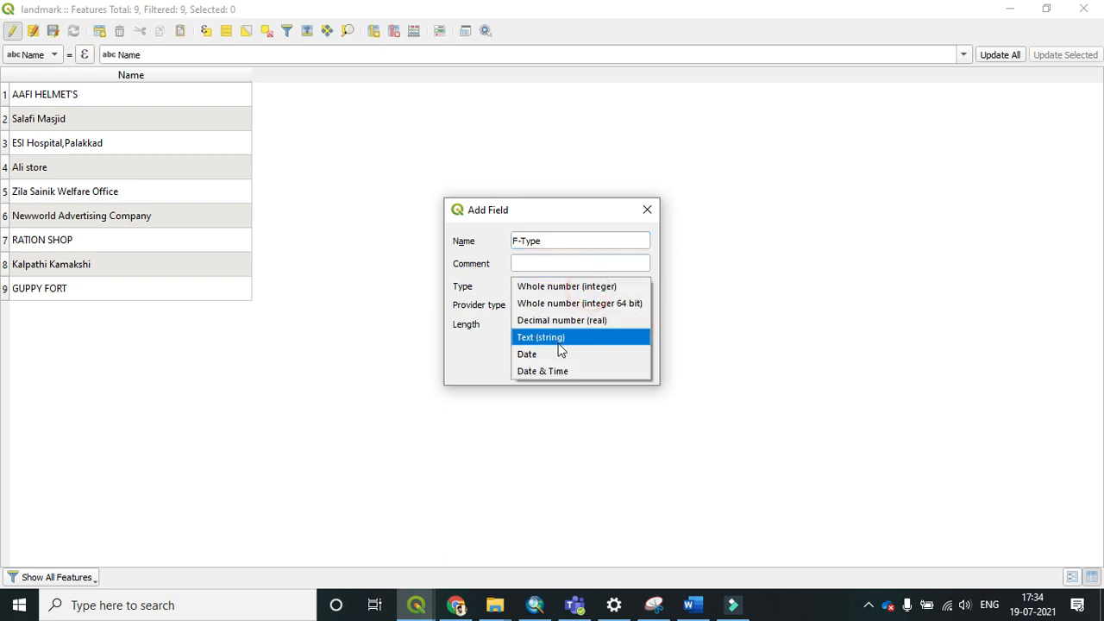
click(565, 337)
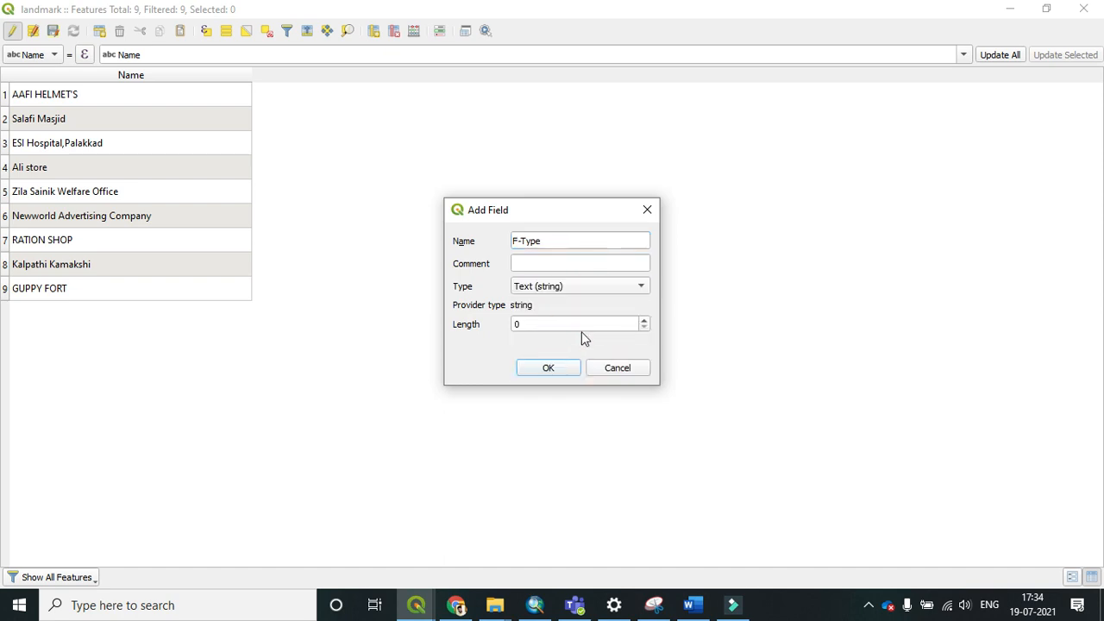
click(569, 324)
key(BackSpace)
click(562, 371)
Sort the landmark table by F-Type and enter Health as the F-Type of ESI Hospital,Palakkad.
click(328, 76)
click(336, 76)
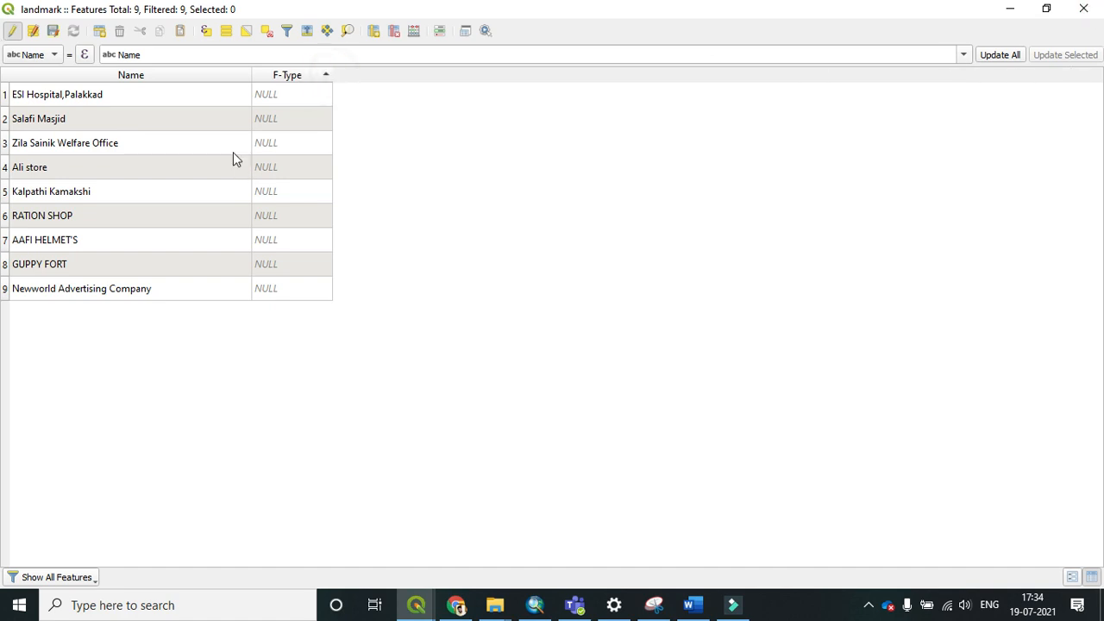
double_click(293, 94)
text(H)
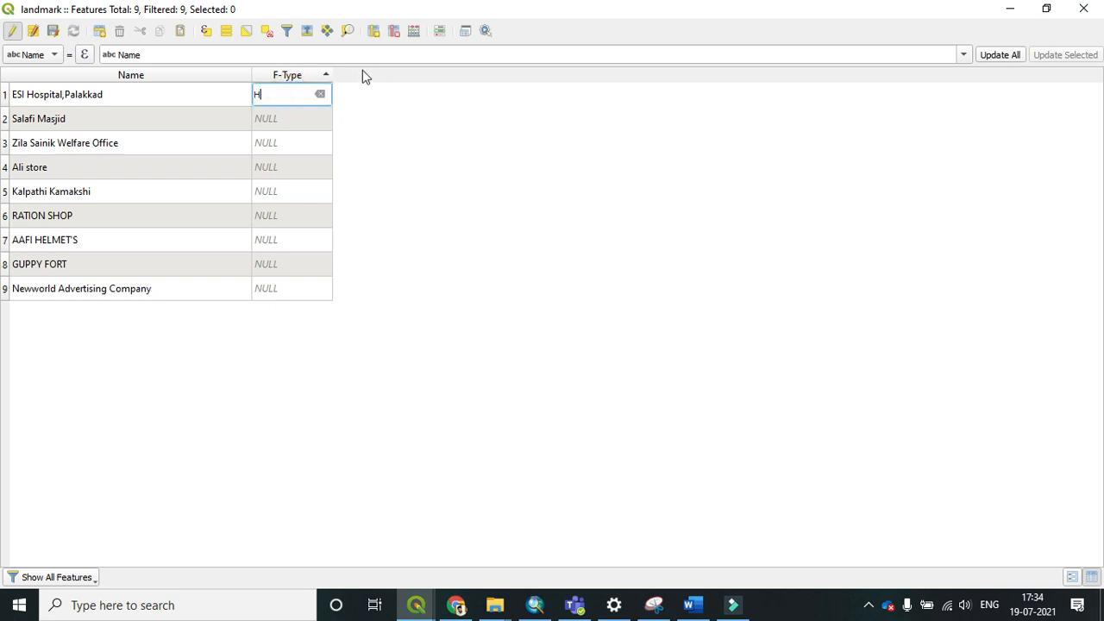
text(ealth)
Enter Religious as the F-Type of Zila Sainik Welfare Office, stop editing and save the layer changes.
double_click(293, 142)
text(R)
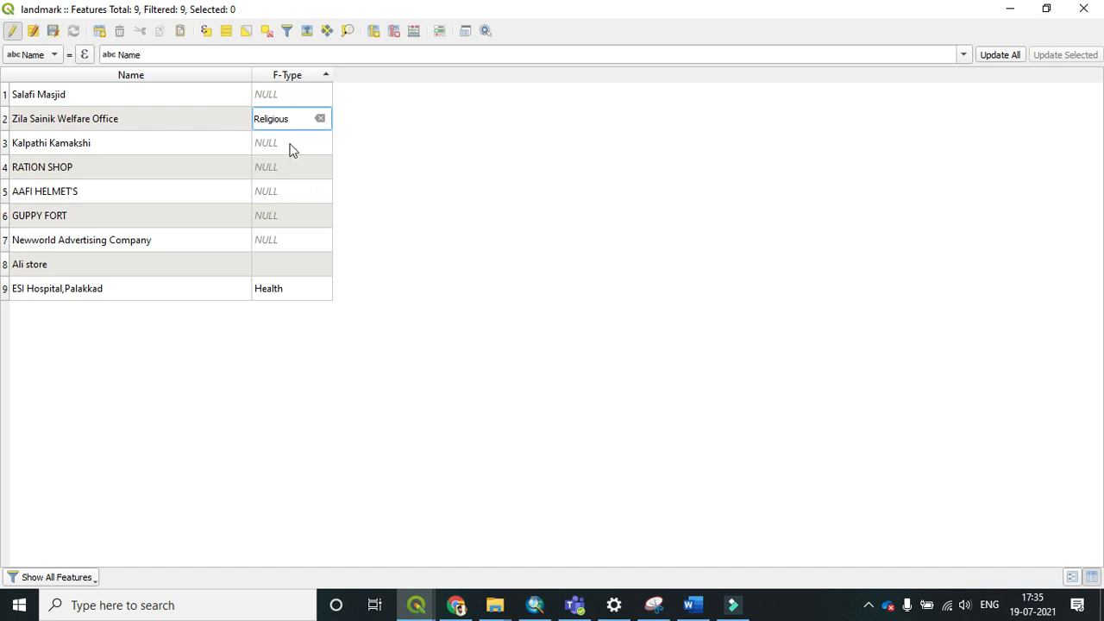
text(eligious)
double_click(290, 145)
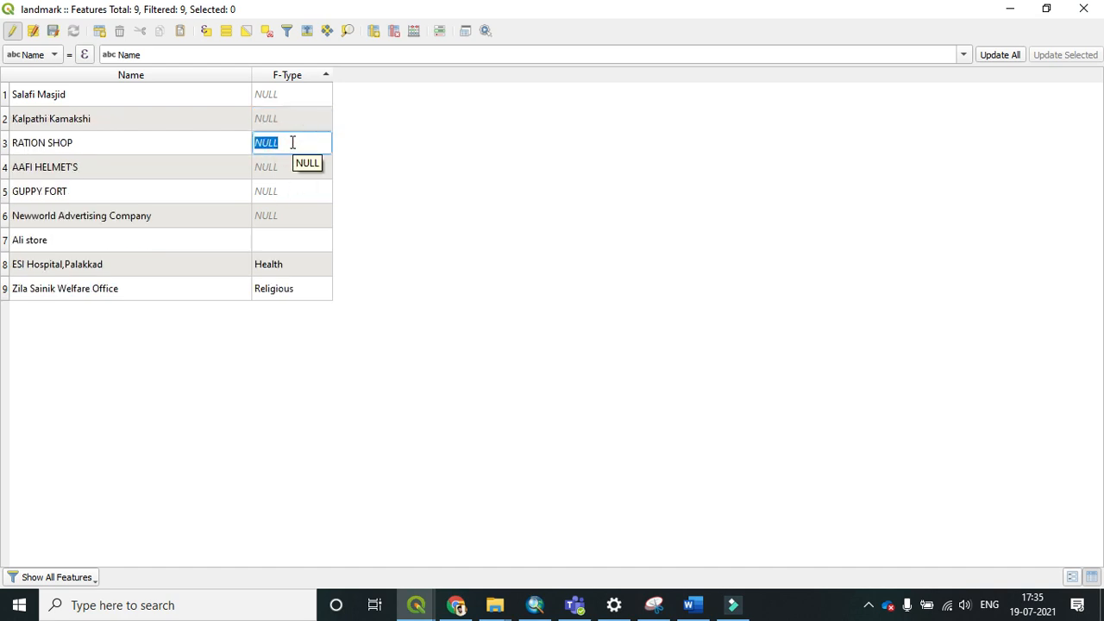
click(12, 31)
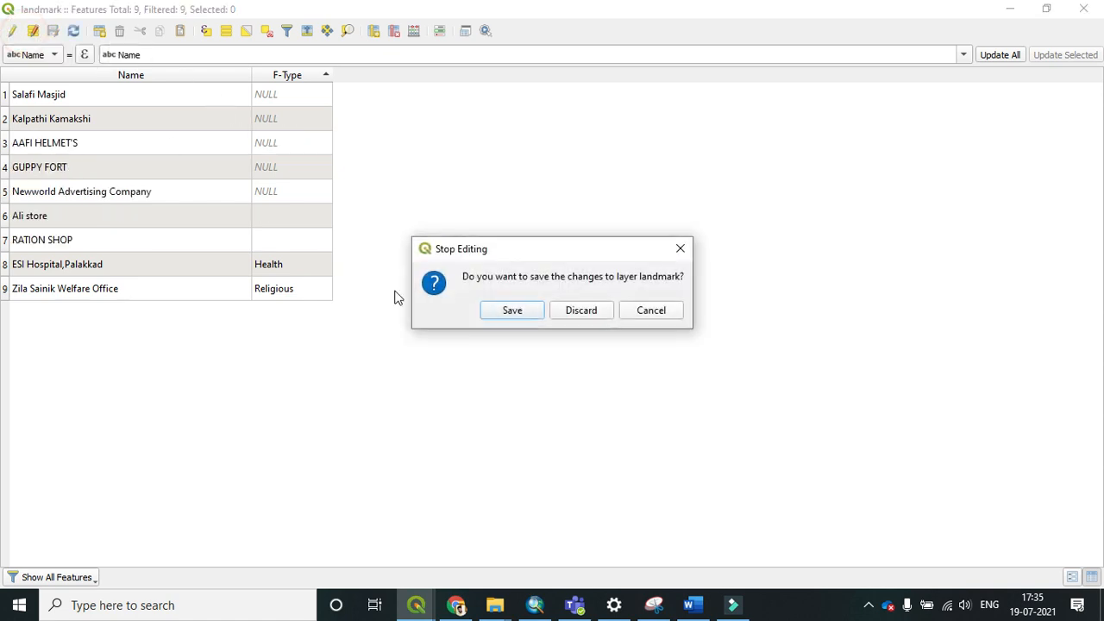
click(511, 310)
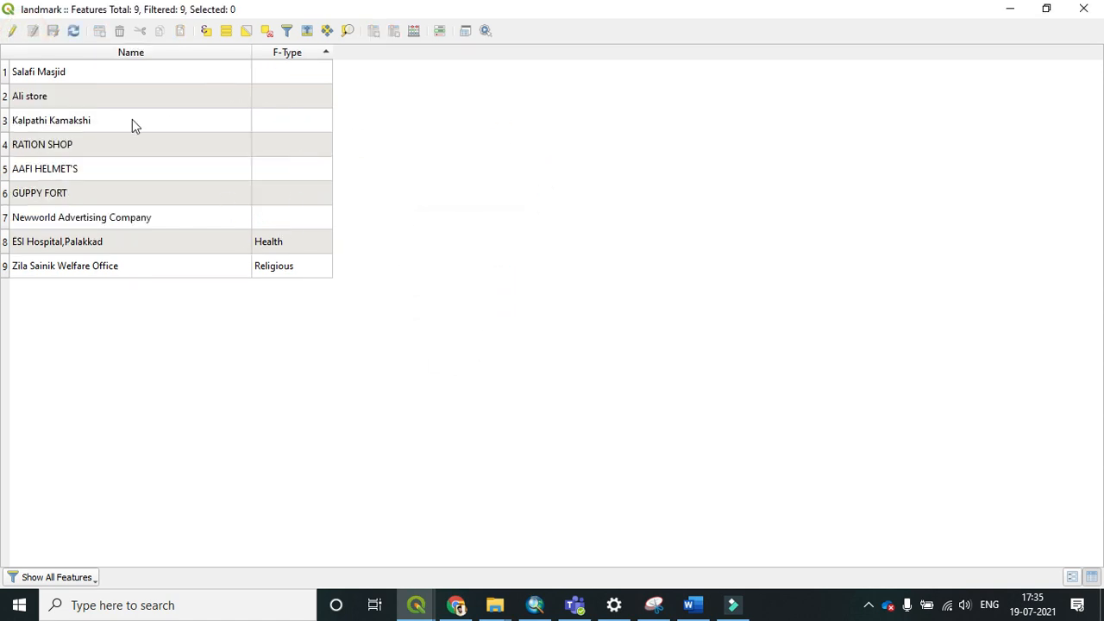
Re-enable editing and copy the Religious value from Zila Sainik Welfare Office into the F-Type of Kalpathi Kamakshi.
click(12, 31)
double_click(259, 239)
click(295, 239)
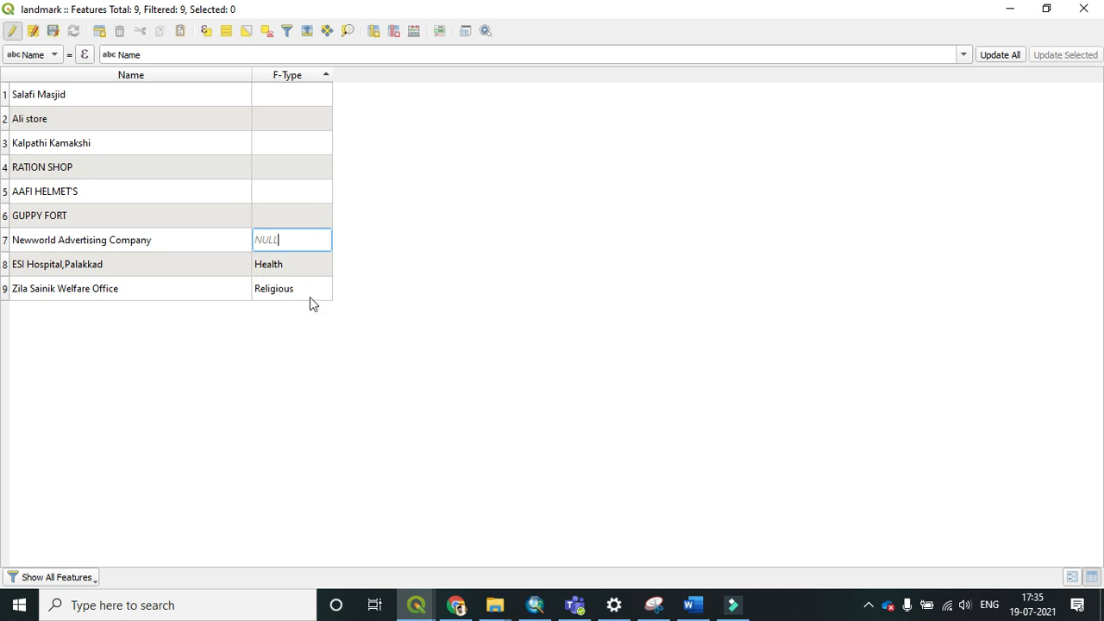
double_click(288, 145)
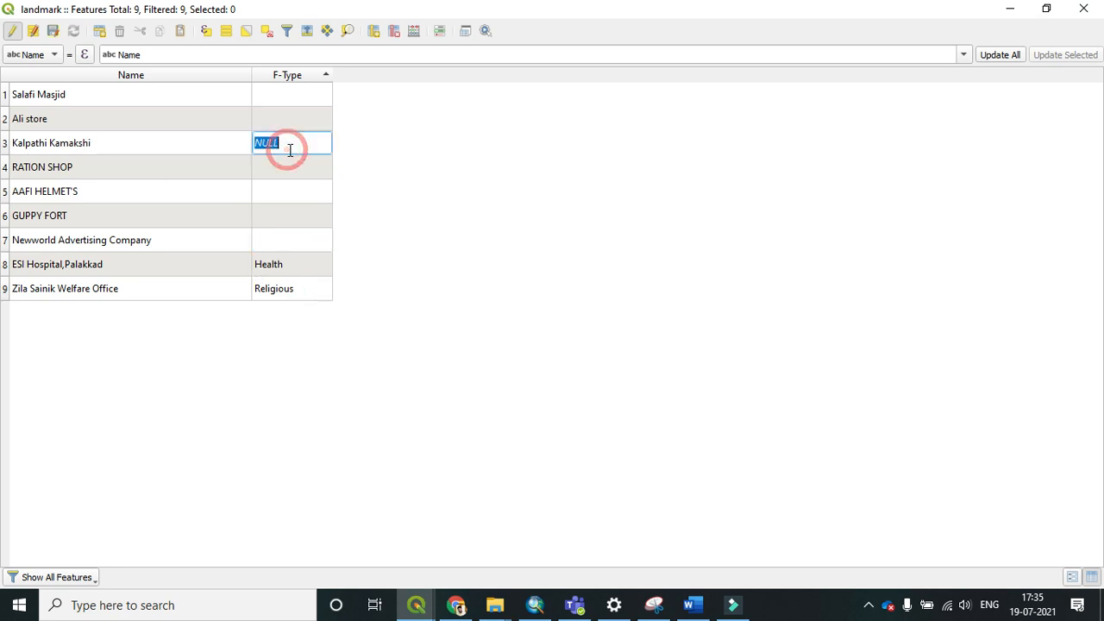
double_click(305, 288)
key(ctrl+c)
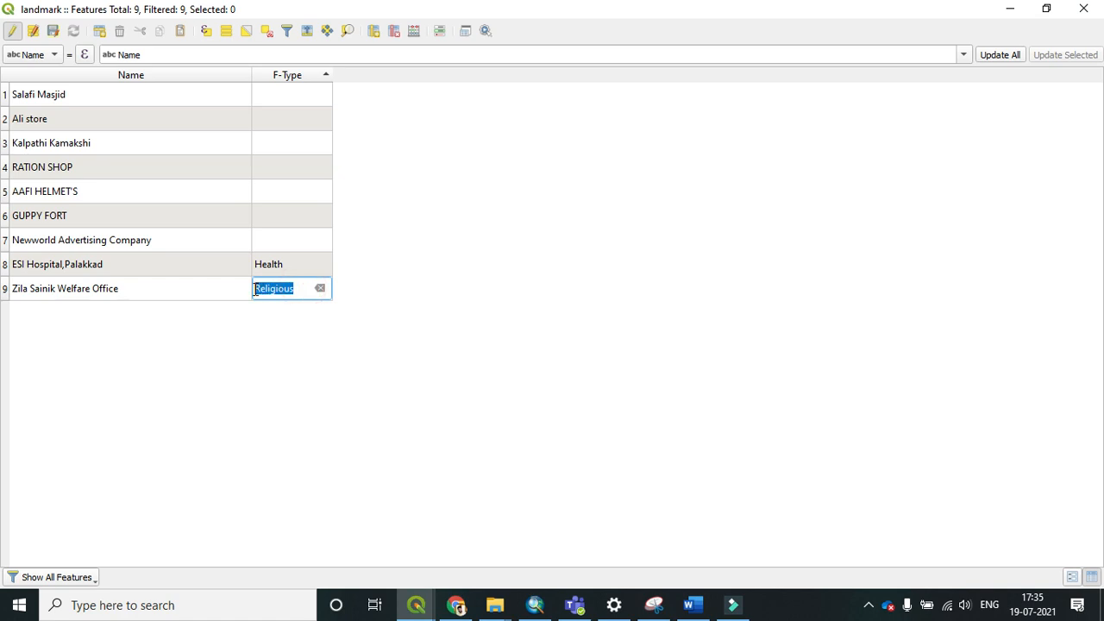
double_click(294, 166)
double_click(288, 143)
key(ctrl+v)
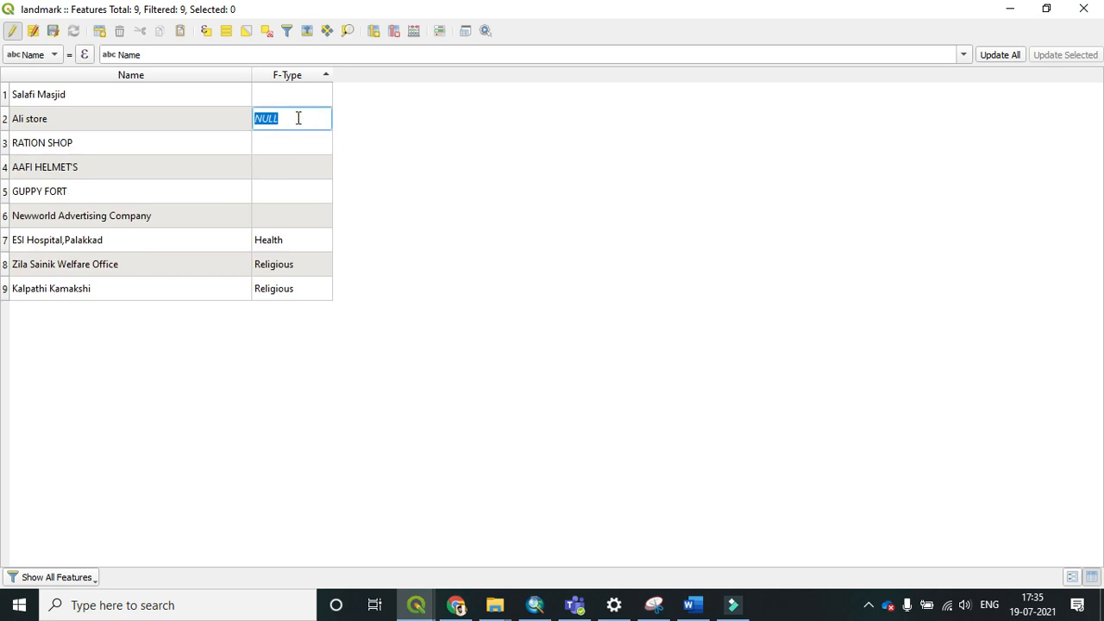
Enter General as the F-Type of Ali store and copy that value.
text(General)
click(396, 231)
double_click(298, 215)
double_click(288, 169)
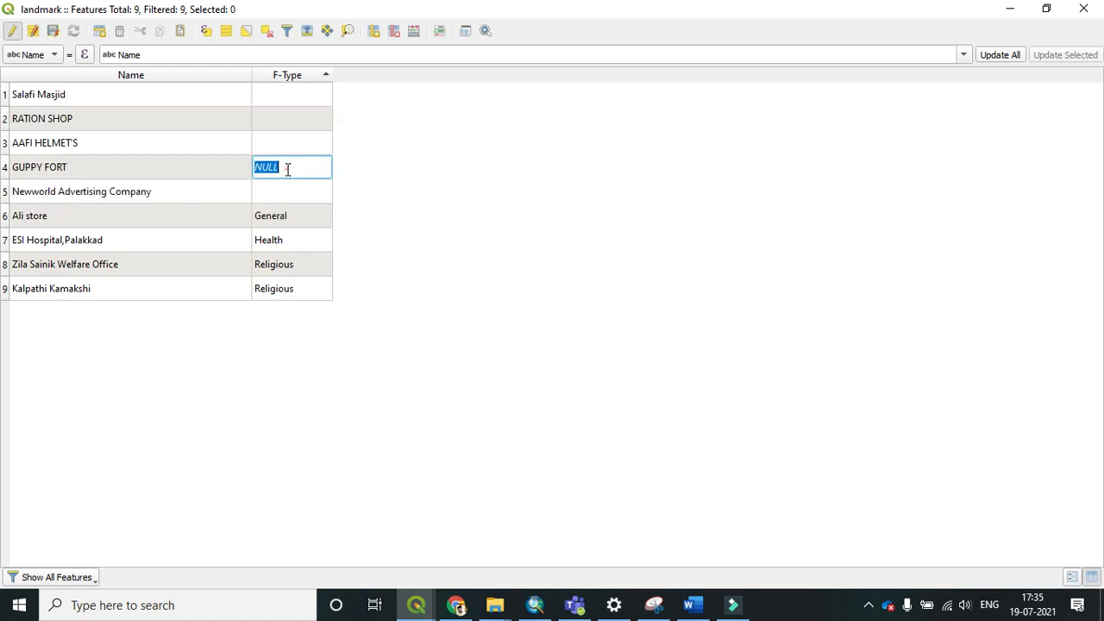
double_click(296, 215)
key(ctrl+c)
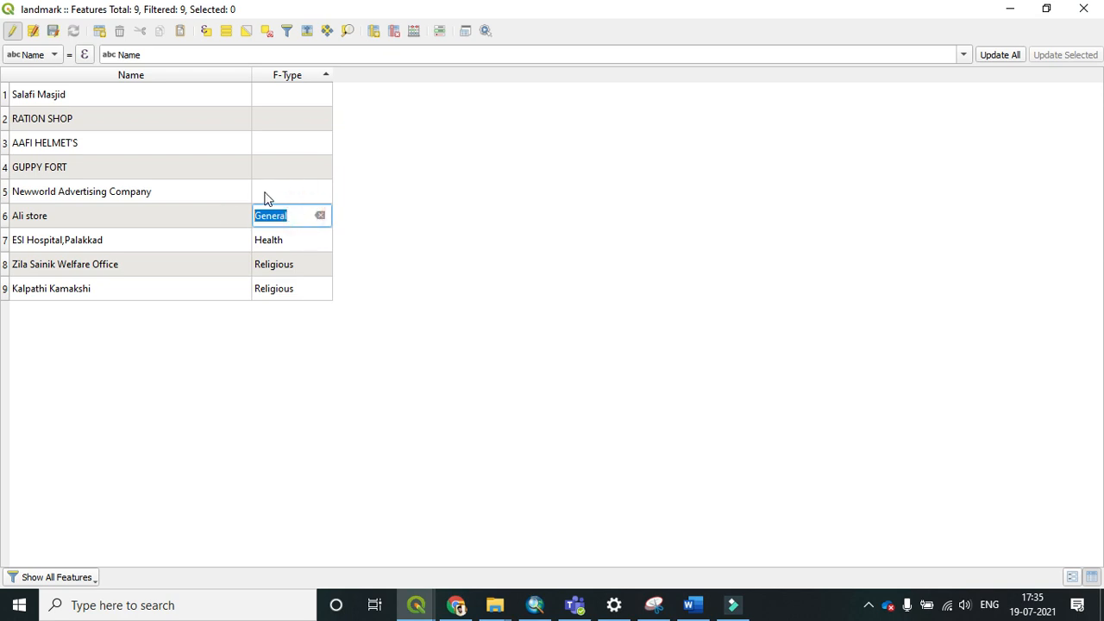
Paste General as the F-Type of Newworld Advertising Company, GUPPY FORT, AAFI HELMET'S and RATION SHOP.
double_click(284, 183)
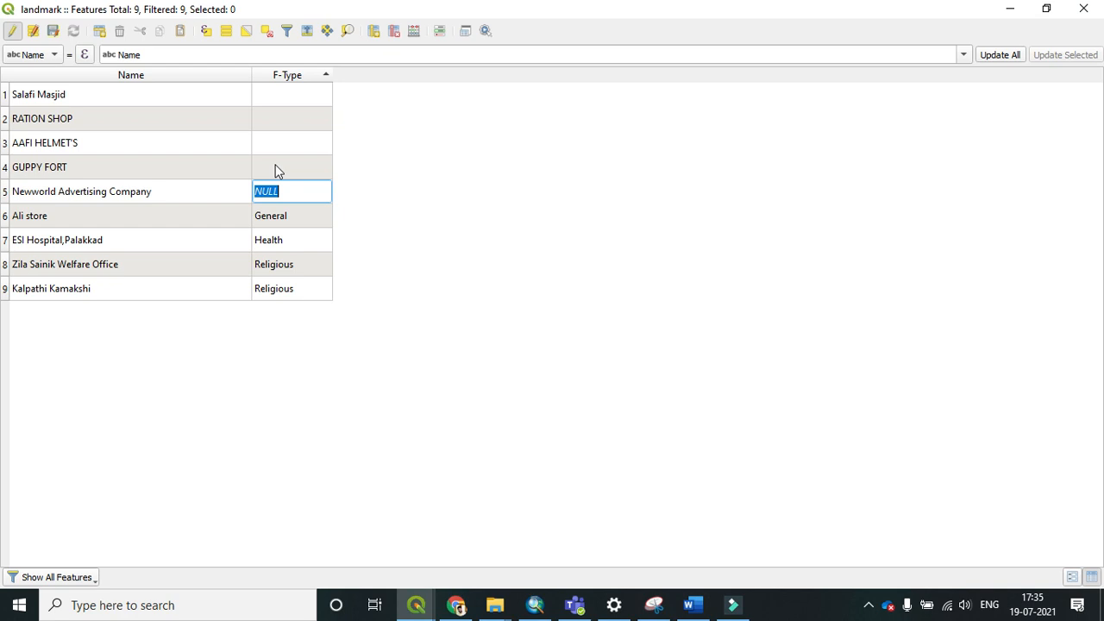
click(290, 188)
key(ctrl+v)
click(278, 191)
key(BackSpace)
key(BackSpace)
key(BackSpace)
click(280, 154)
click(279, 165)
key(ctrl+v)
click(282, 138)
key(ctrl+v)
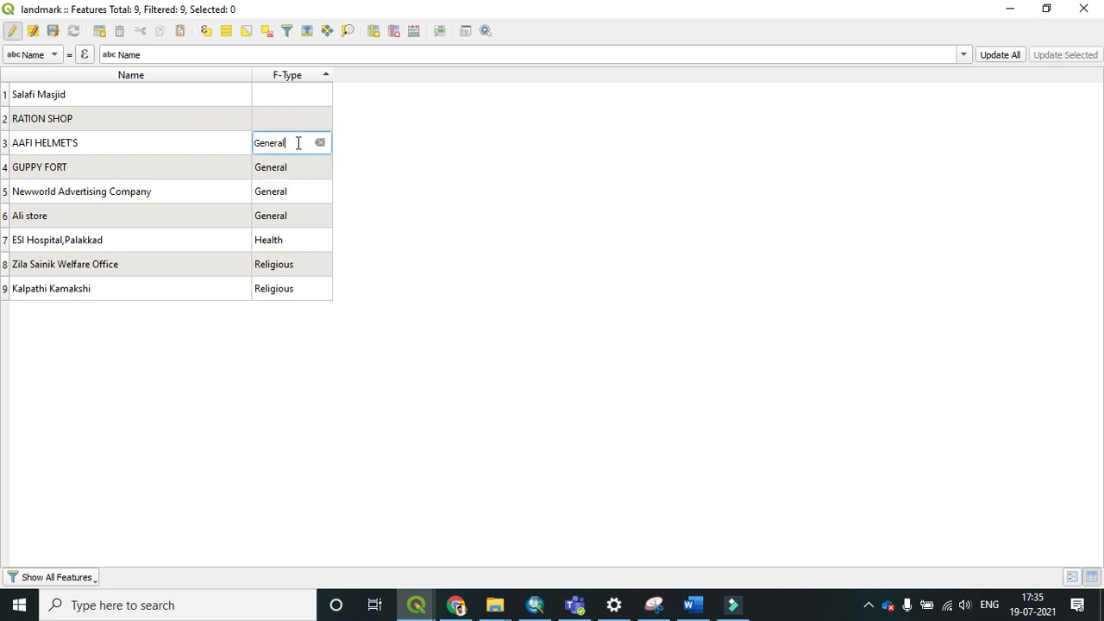
click(284, 112)
key(ctrl+v)
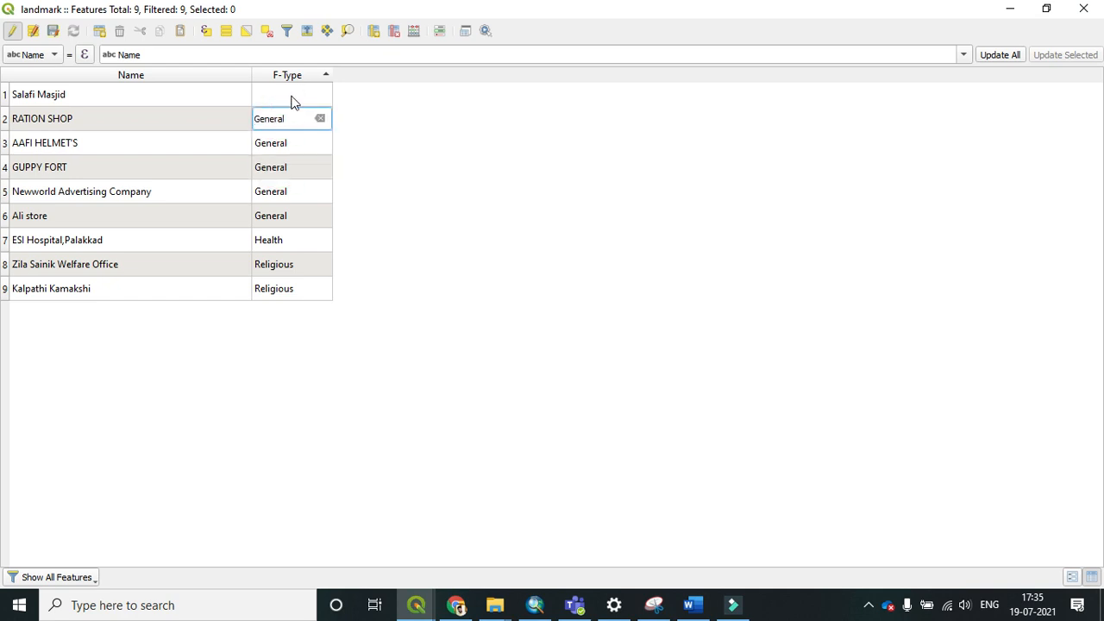
Copy the Religious value from Zila Sainik Welfare Office into the F-Type of Salafi Masjid.
click(291, 95)
click(301, 262)
key(ctrl+c)
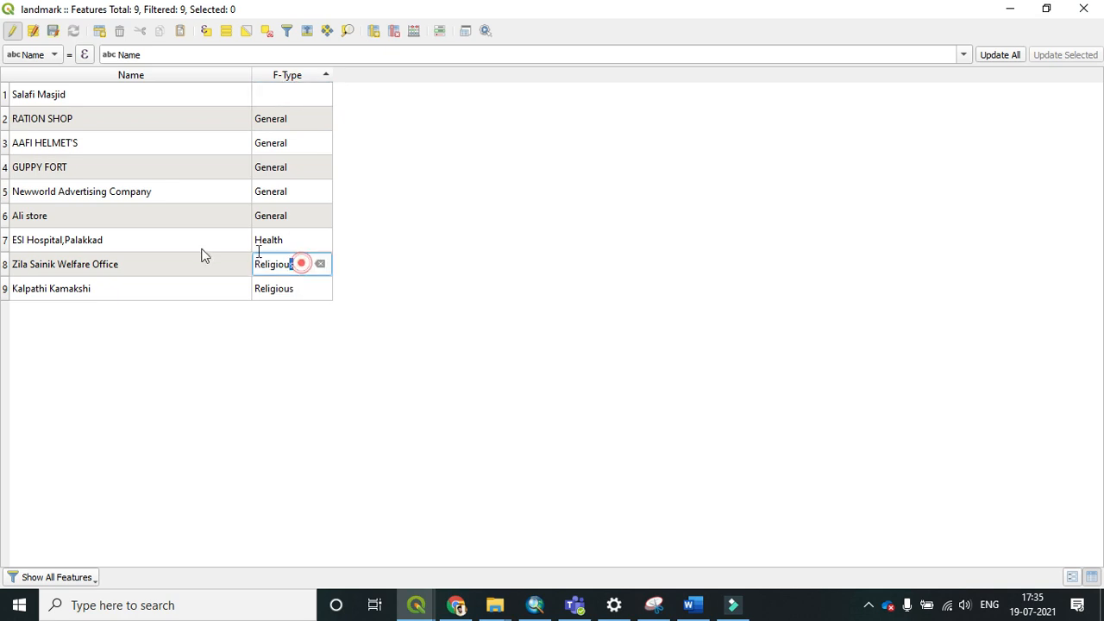
click(285, 91)
key(ctrl+v)
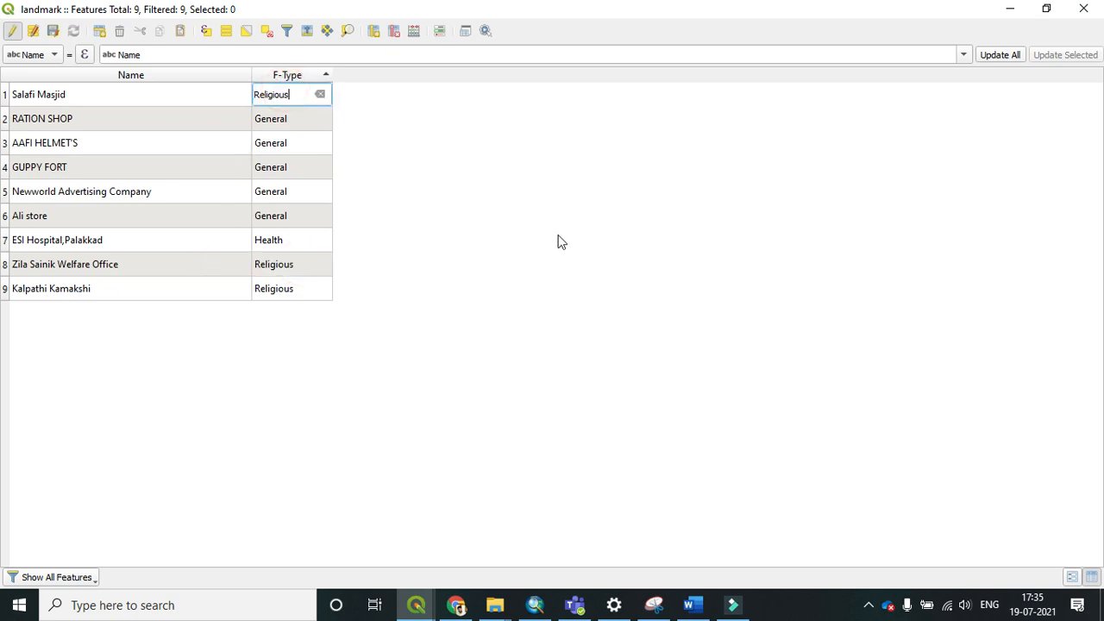
Stop editing the landmark layer, save its changes and close the attribute table.
click(558, 238)
click(12, 35)
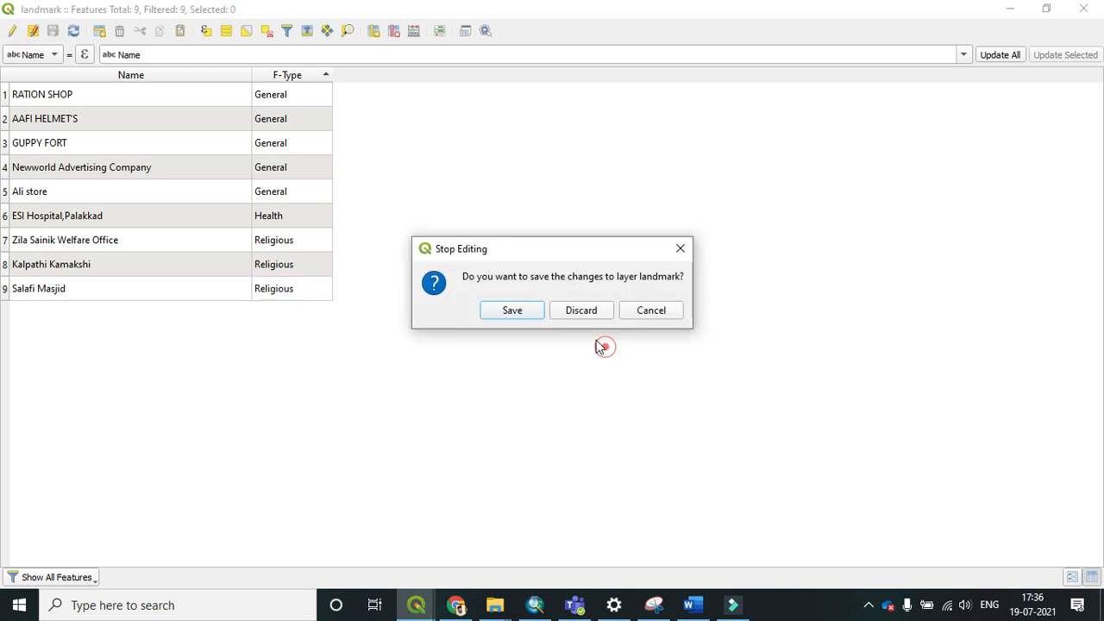
click(510, 311)
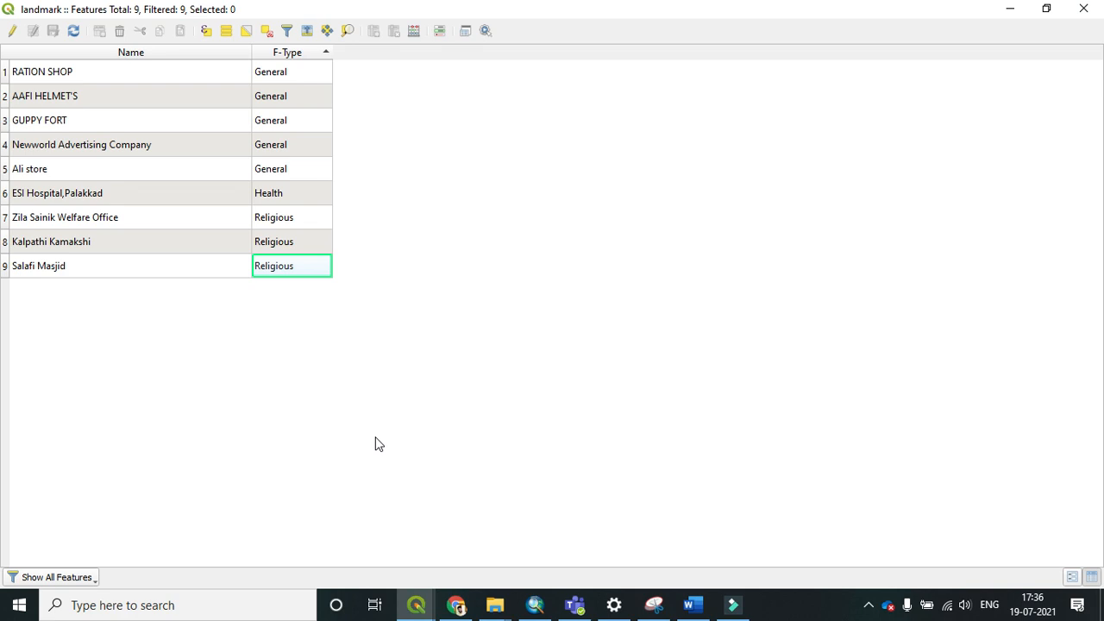
click(1085, 13)
Open the landmark layer's label properties and switch them from No labels to Single labels.
scroll(647, 380, down, 2)
scroll(646, 332, up, 4)
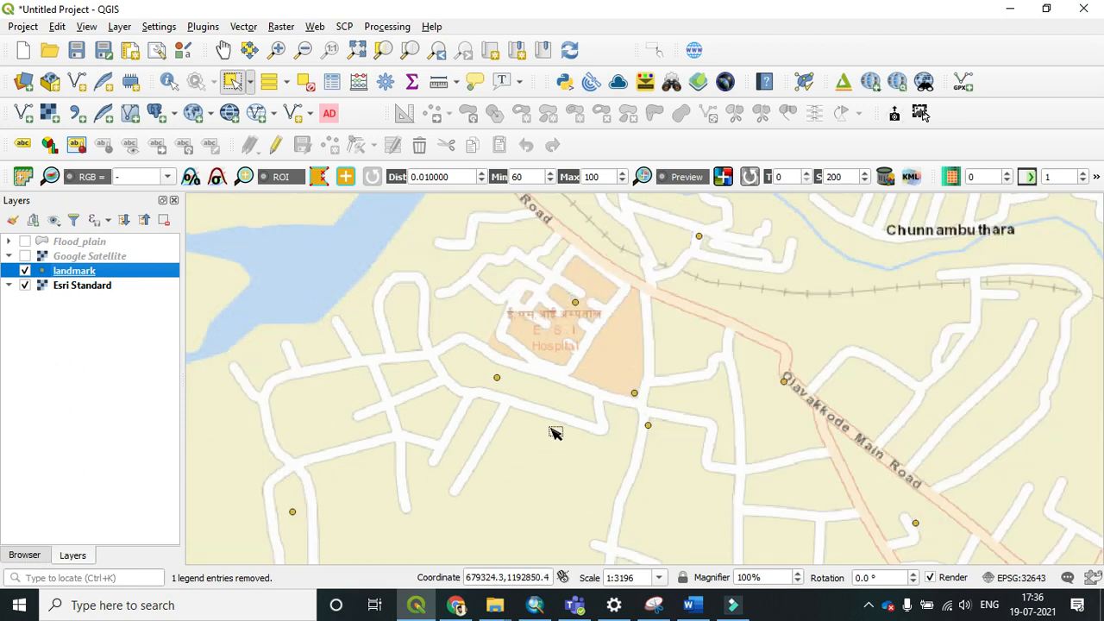
click(128, 272)
right_click(127, 273)
click(168, 586)
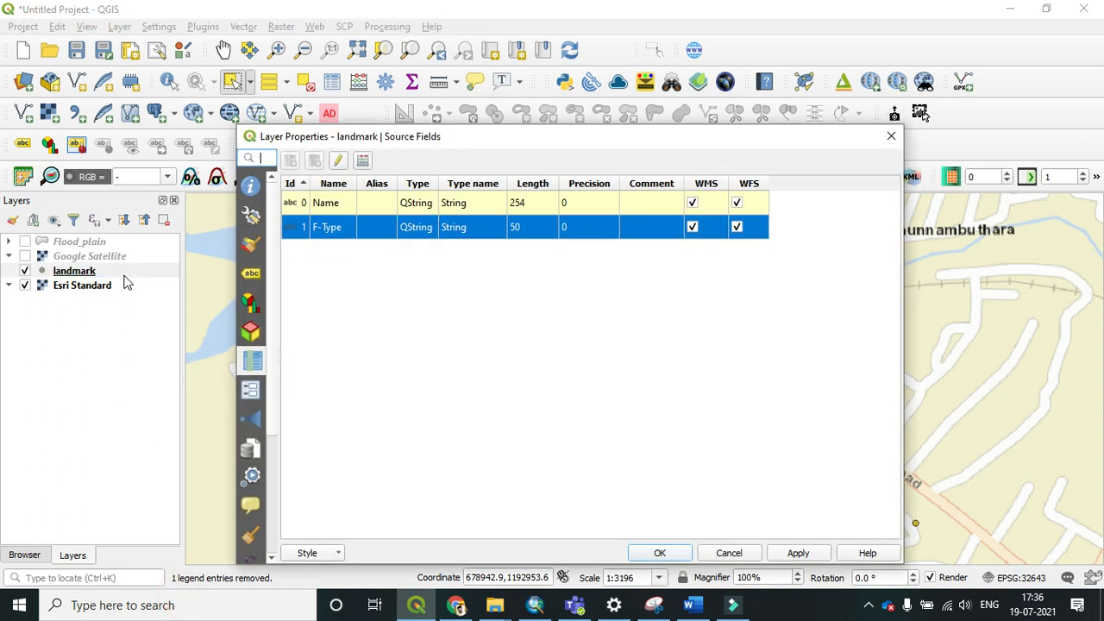
click(251, 245)
click(251, 272)
click(399, 162)
click(357, 178)
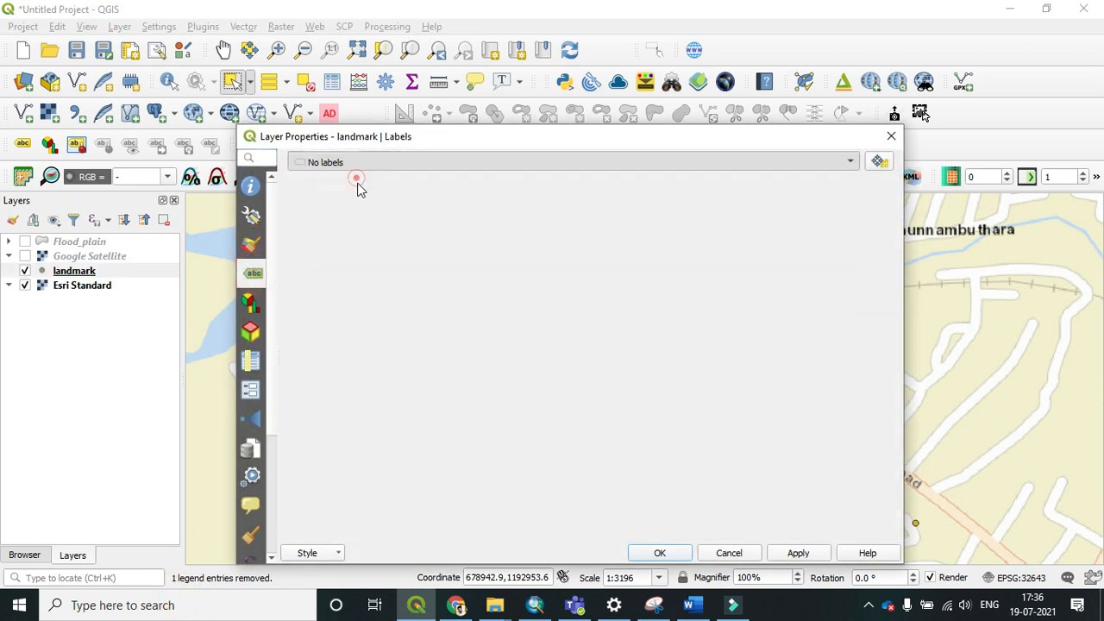
Label the landmark points with the Name field, confirm the layer properties and view the labels on the map.
click(861, 186)
click(387, 206)
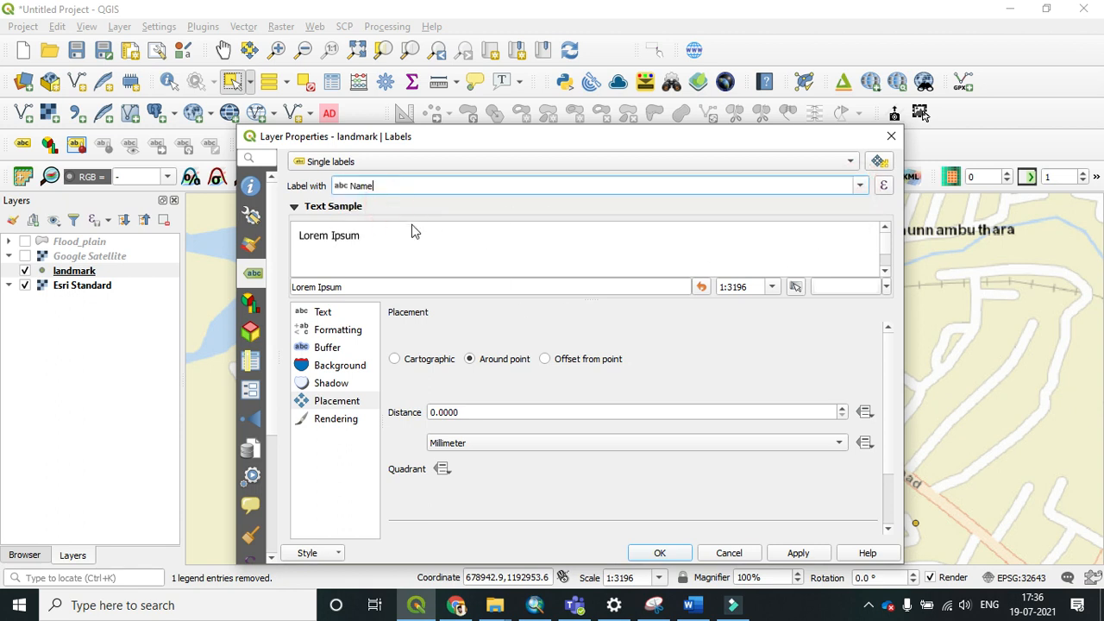
click(340, 311)
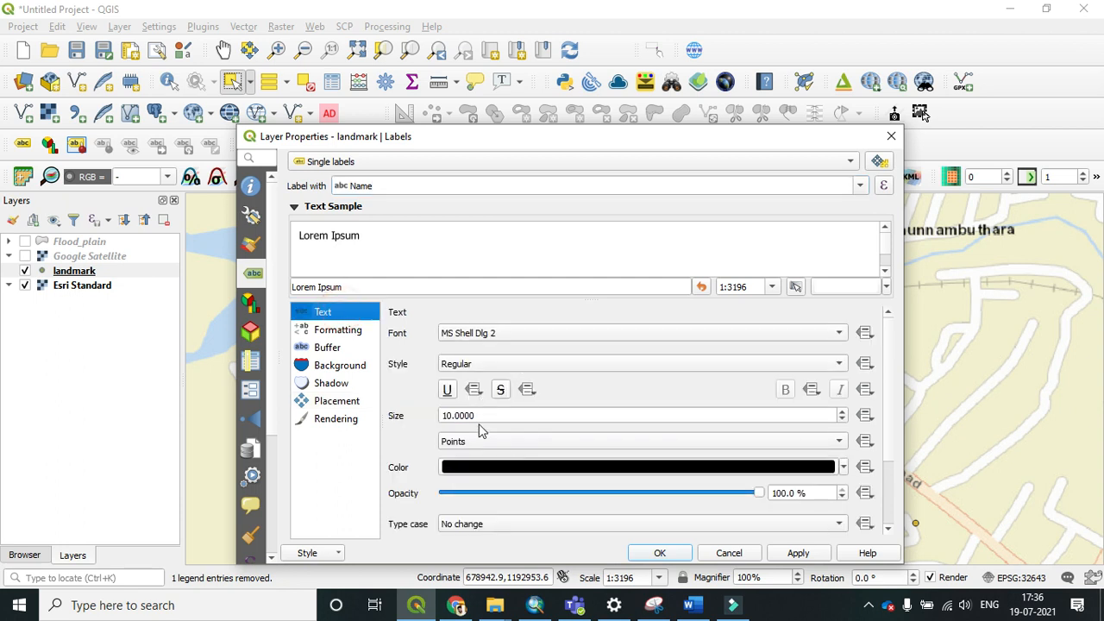
click(660, 552)
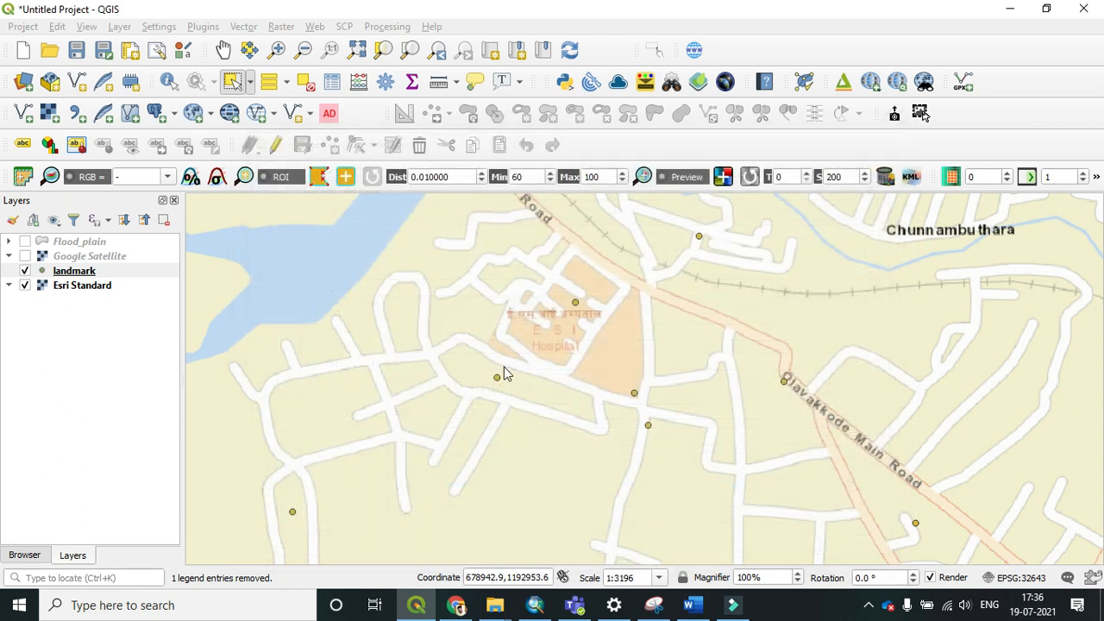
drag(625, 410, 505, 362)
scroll(551, 407, down, 1)
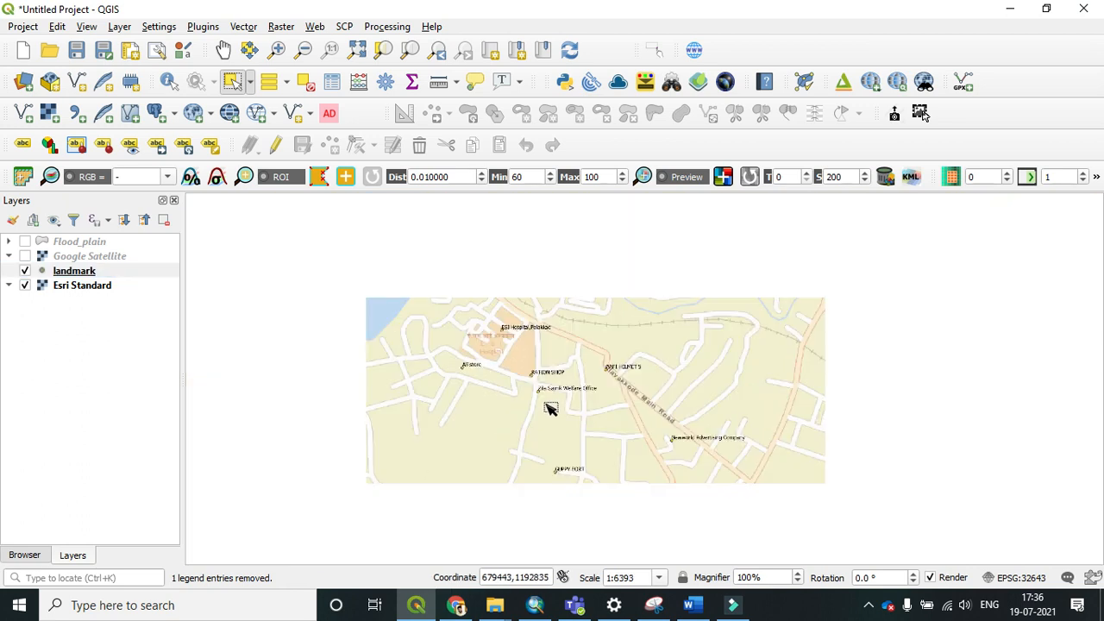
drag(677, 491, 626, 454)
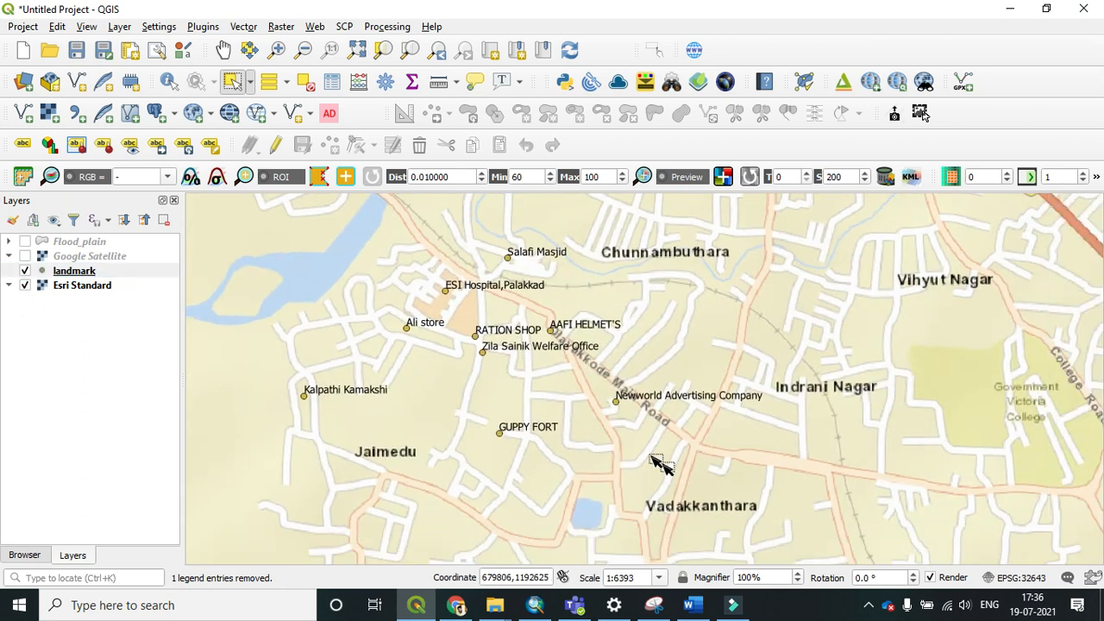